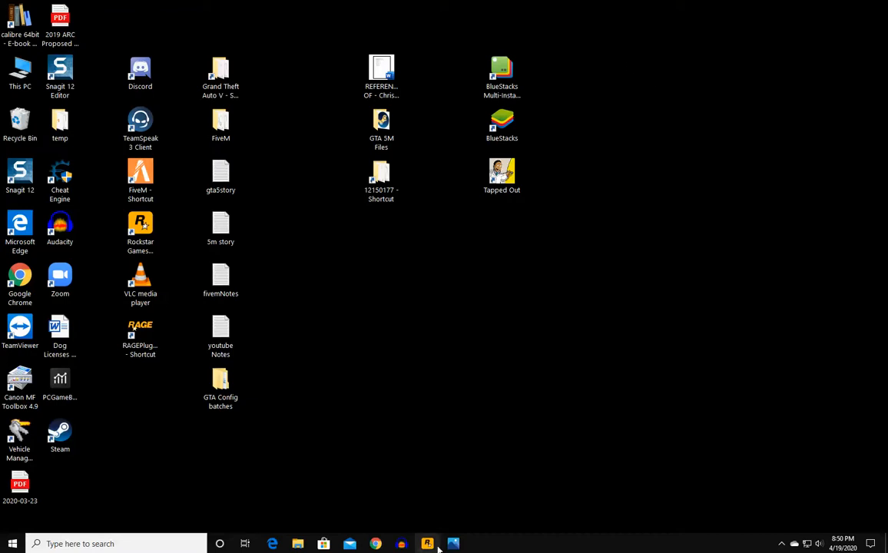
# - Restore the minimized Rockstar Games Launcher to its Grand Theft Auto V page
pyautogui.click(433, 544)
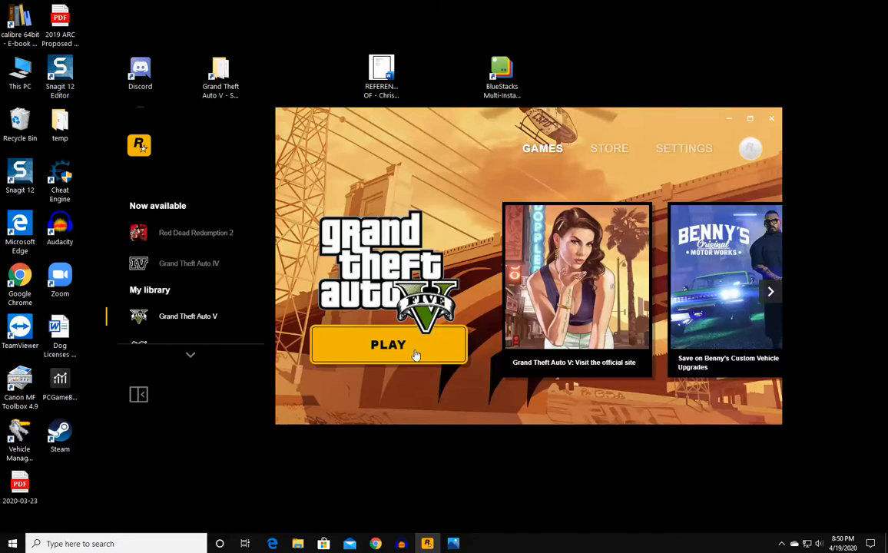
# - Open and close the Xbox Game Bar, then minimize the Rockstar Games Launcher
pyautogui.press('super+g')
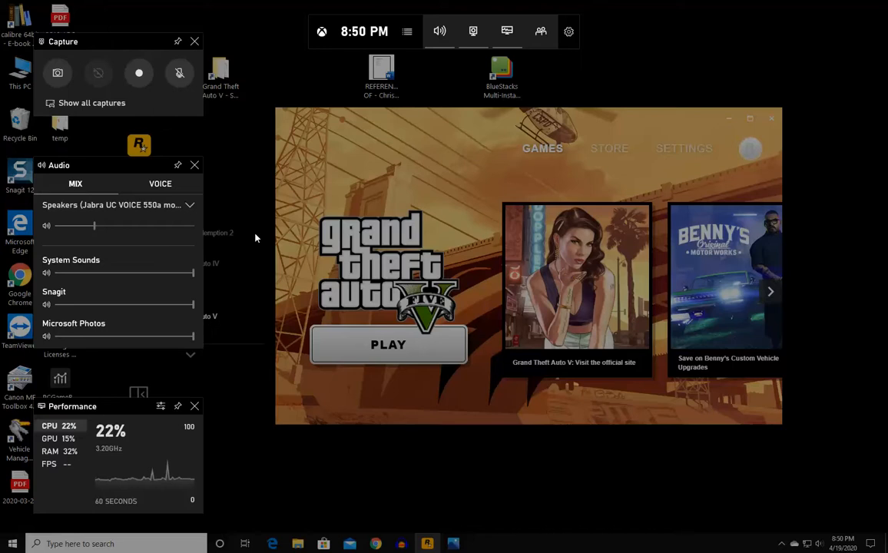
pyautogui.click(128, 79)
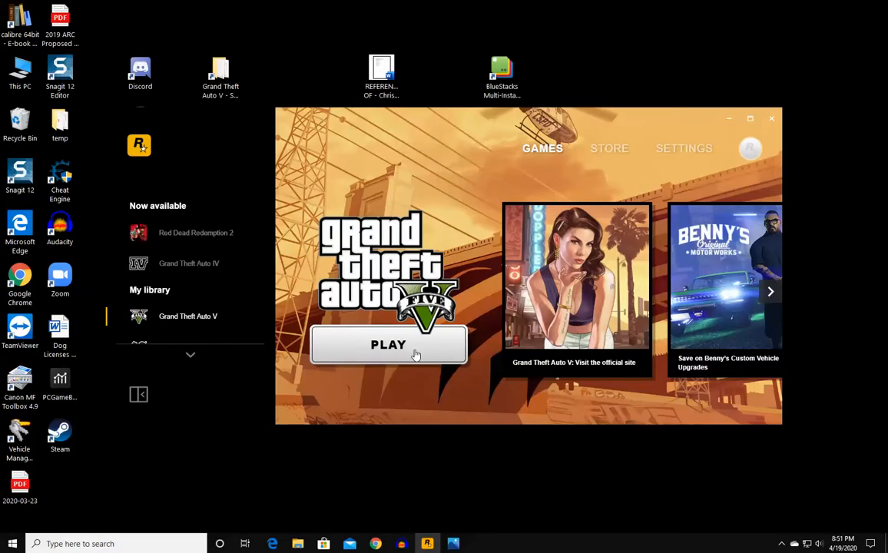
pyautogui.click(727, 120)
# - Play the Grand Theft Auto V recording from the Captures folder, then close the player
pyautogui.moveTo(298, 541)
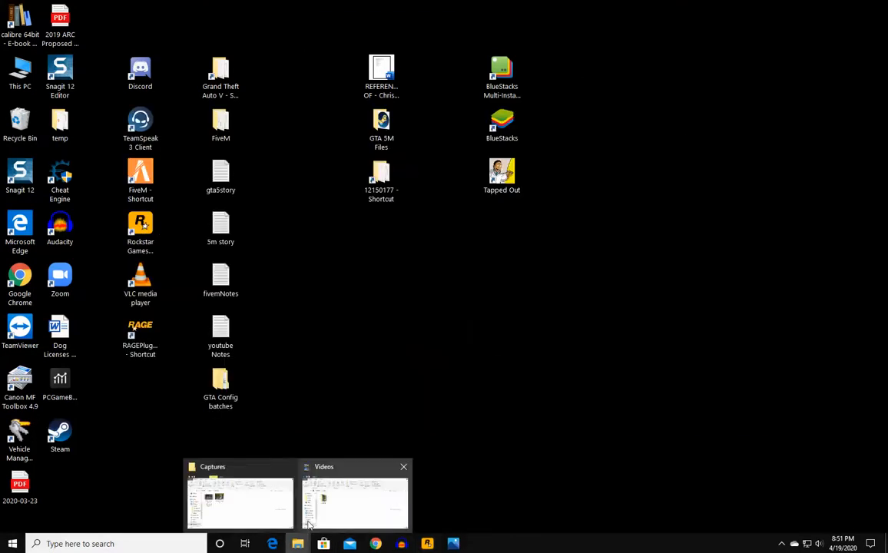
pyautogui.click(259, 505)
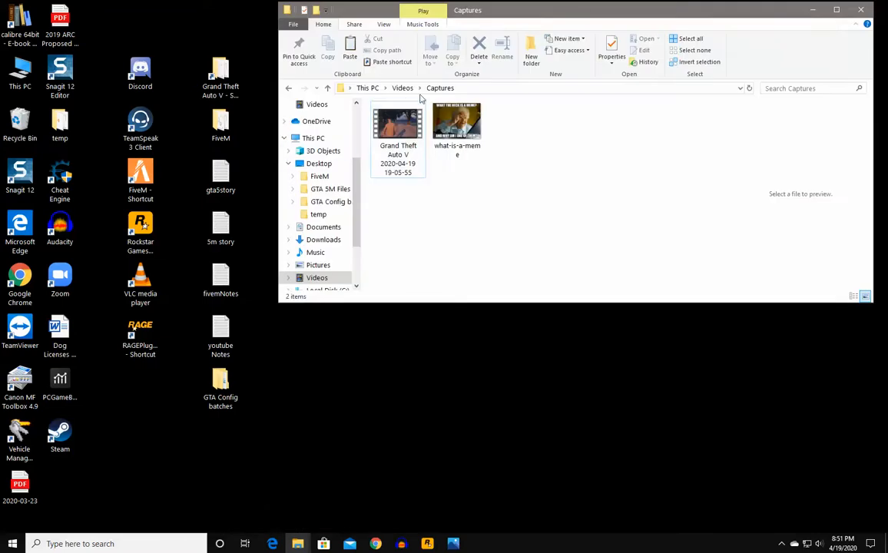
pyautogui.click(390, 130)
pyautogui.doubleClick(389, 130)
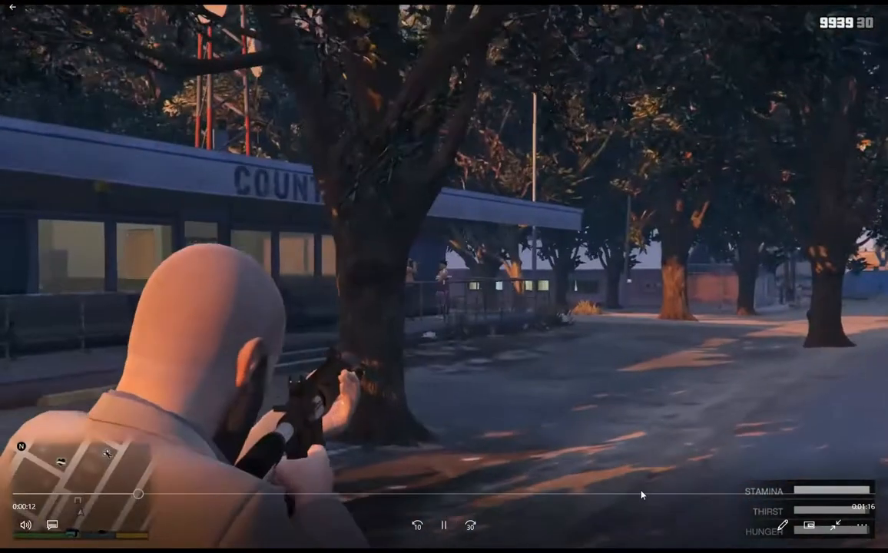
pyautogui.press('Escape')
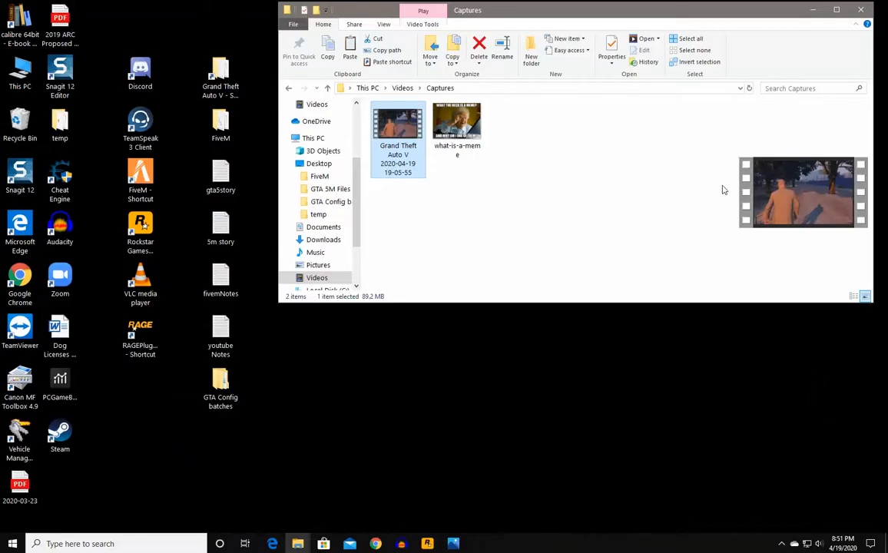
pyautogui.click(563, 214)
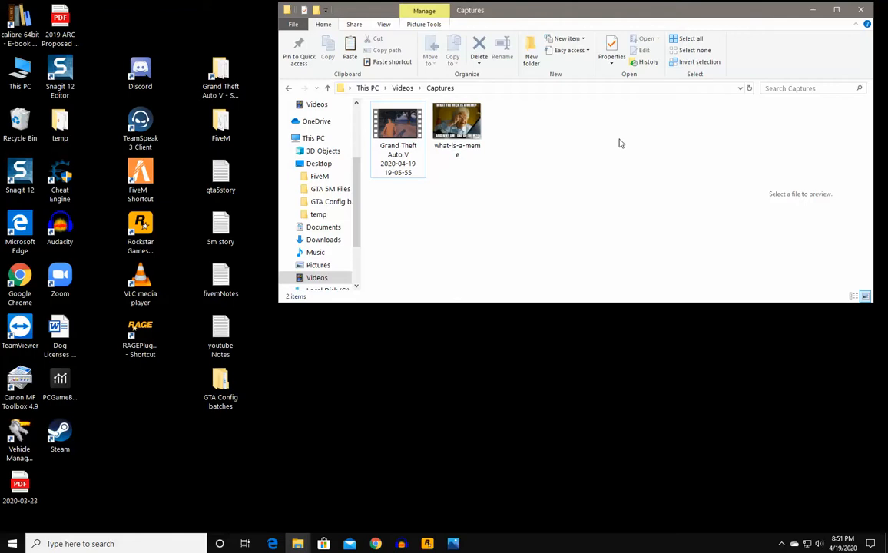
# - View what-is-a-meme in Photos, close it, and minimize the Captures window
pyautogui.doubleClick(470, 129)
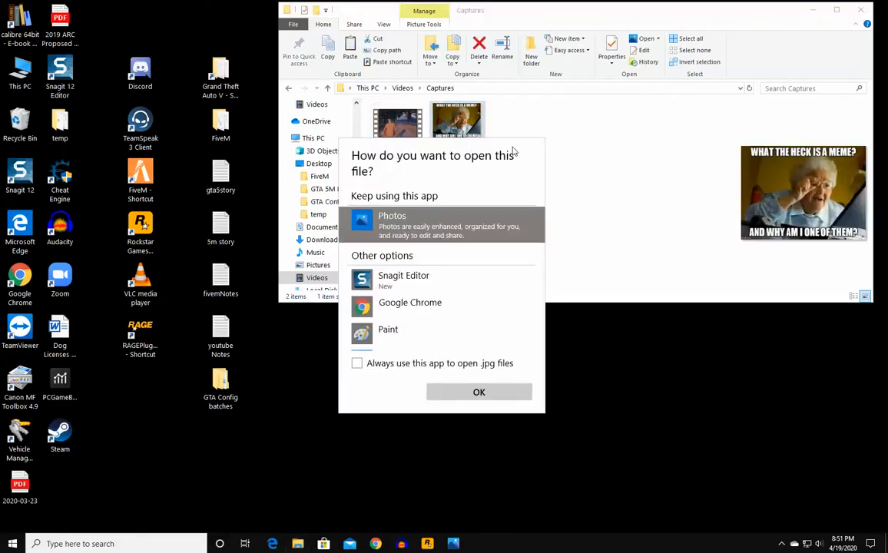
pyautogui.click(477, 391)
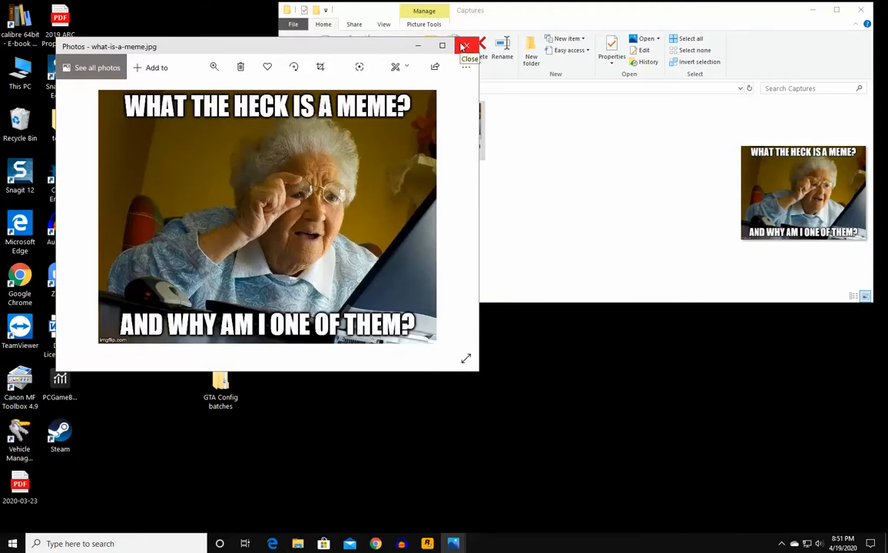
pyautogui.click(464, 47)
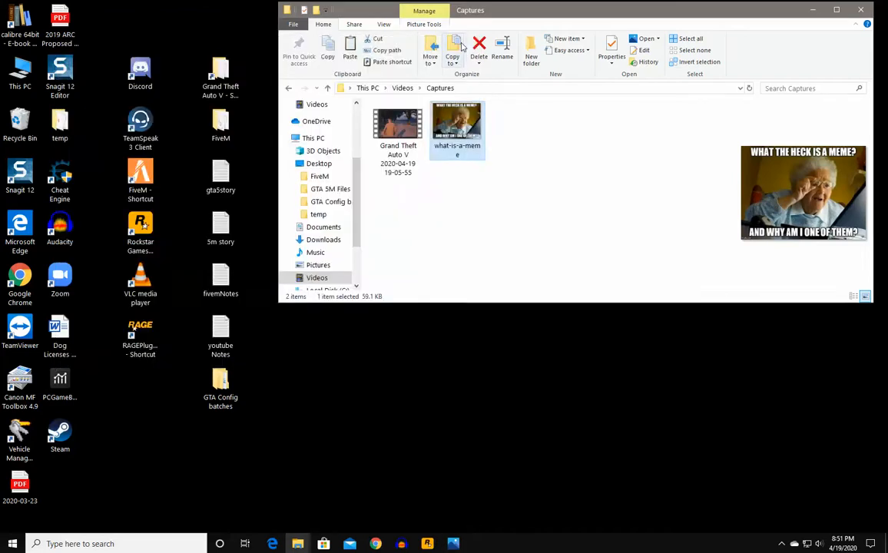
pyautogui.click(475, 200)
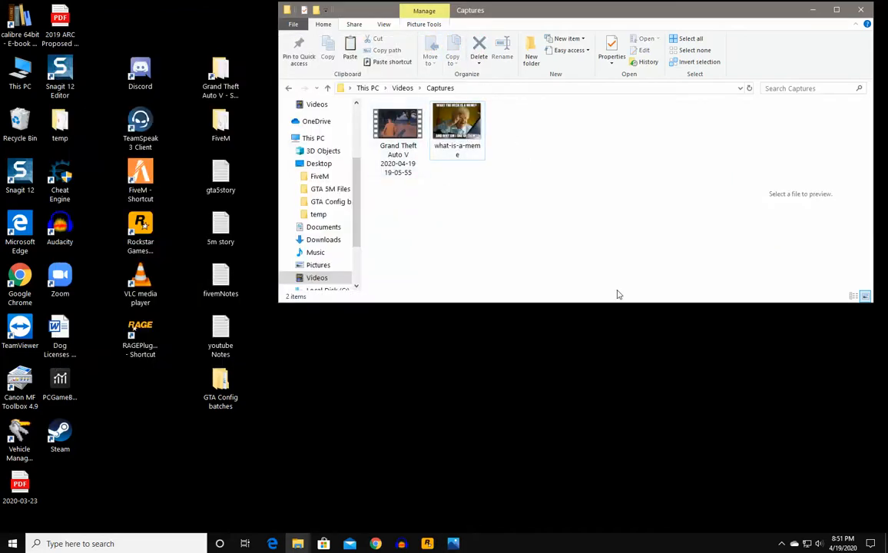
pyautogui.click(814, 12)
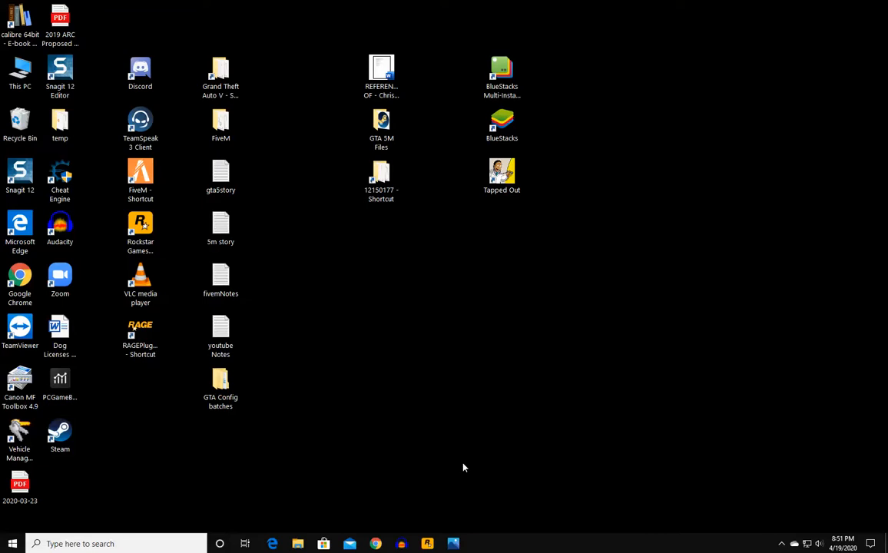
# - Restore and minimize the open Explorer windows, then launch a new File Explorer window
pyautogui.moveTo(297, 543)
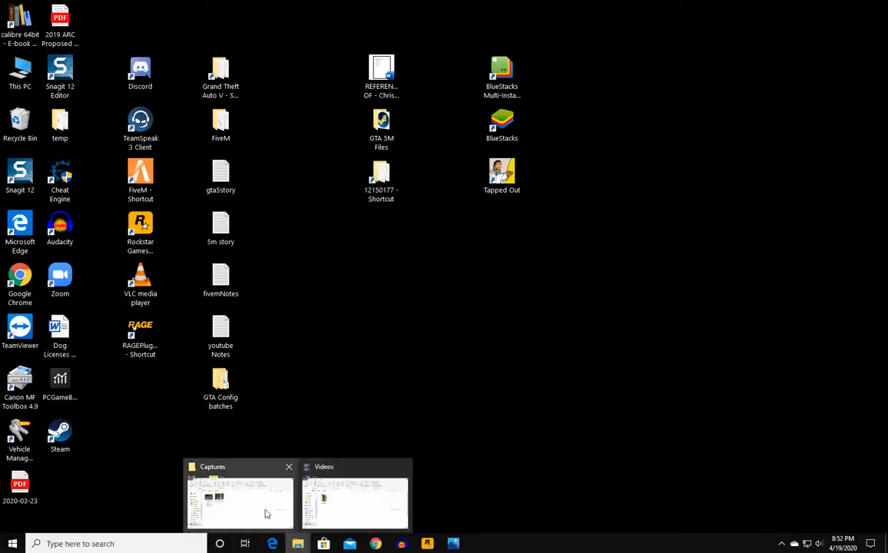
pyautogui.click(266, 512)
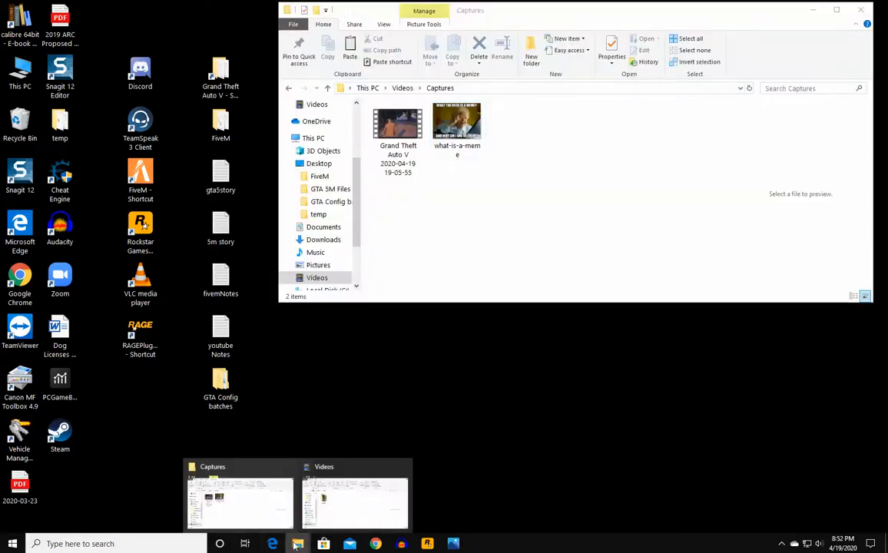
pyautogui.click(335, 514)
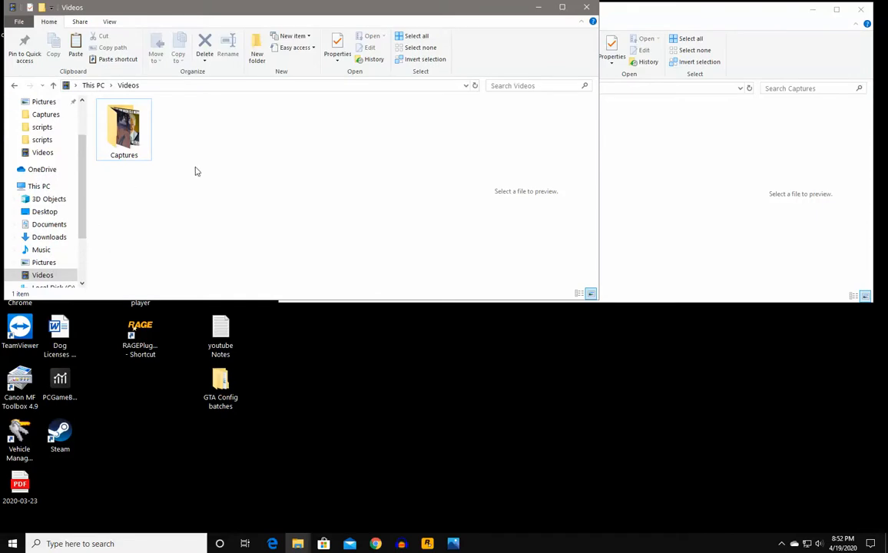
pyautogui.click(544, 9)
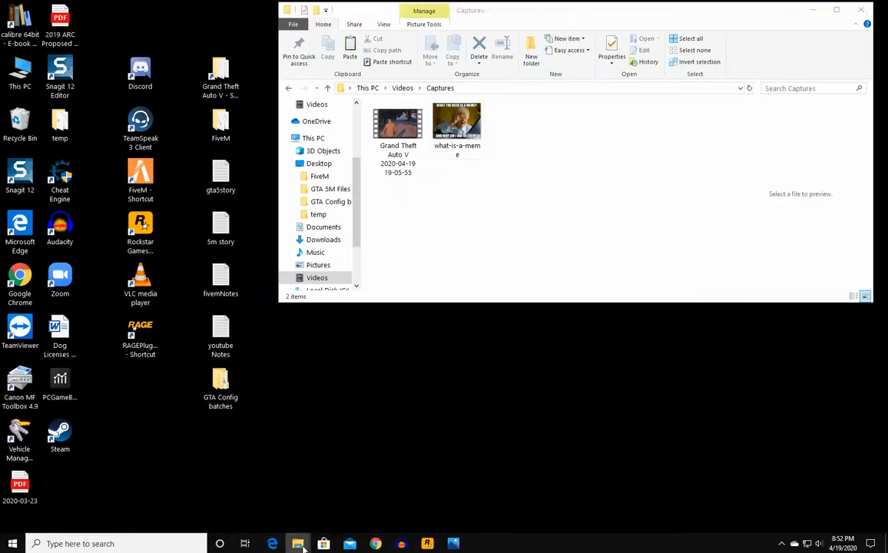
pyautogui.rightClick(298, 543)
pyautogui.click(315, 482)
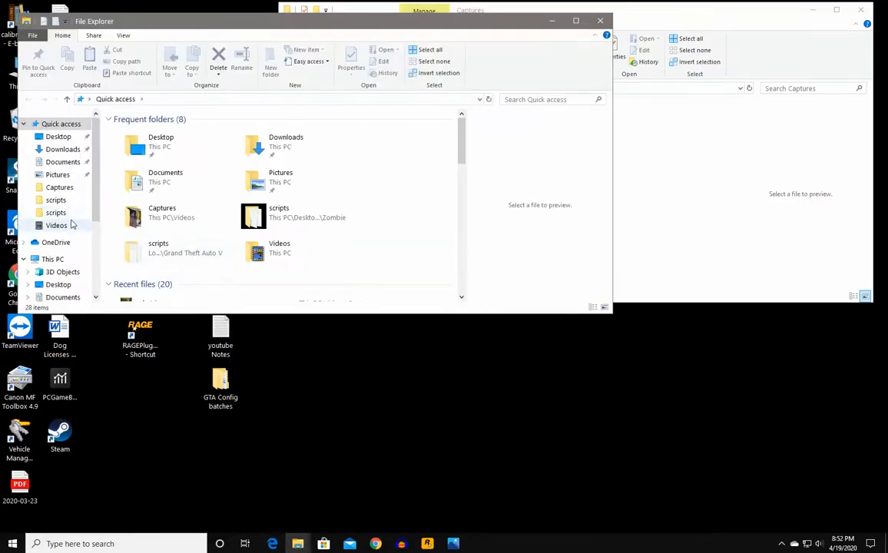
# - Browse from Videos › Captures over to the My Documents folder on Local Disk (E:)
pyautogui.scroll(-3, 70, 225)
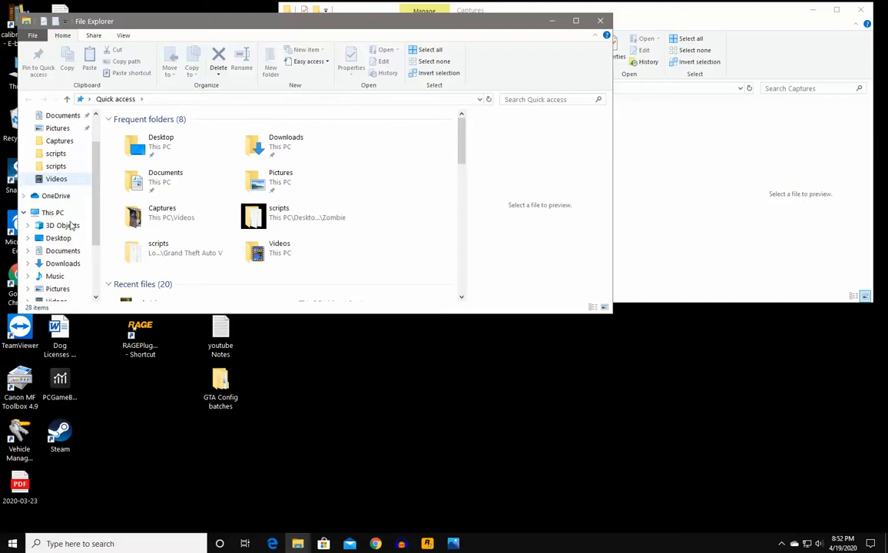
pyautogui.click(68, 276)
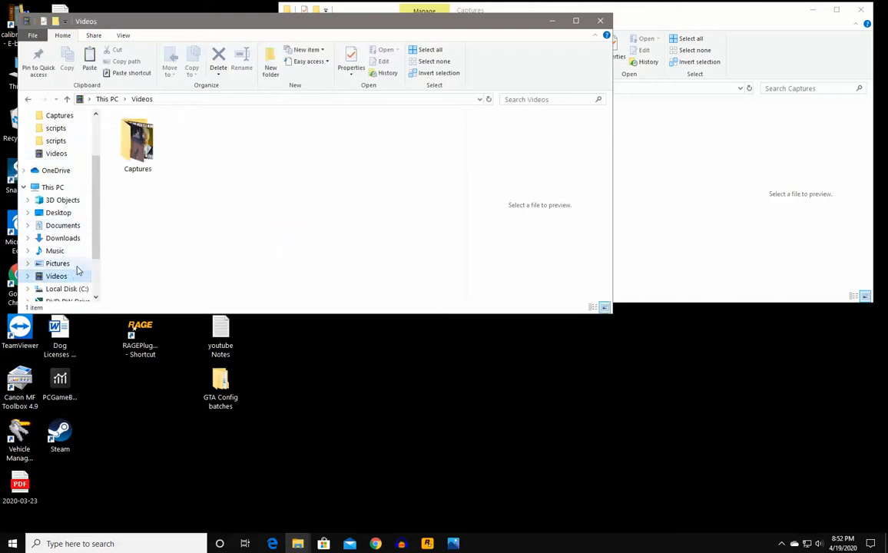
pyautogui.doubleClick(138, 143)
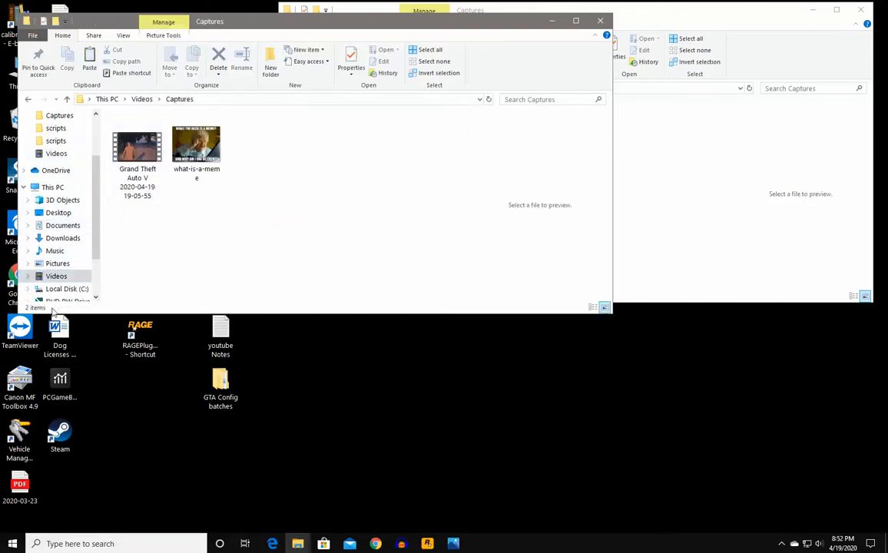
pyautogui.scroll(-1, 57, 280)
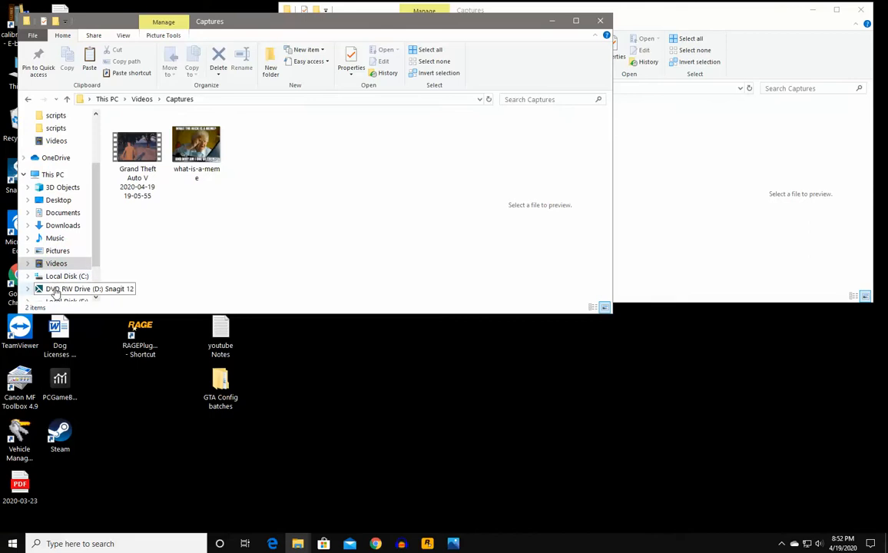
pyautogui.scroll(-1, 58, 281)
pyautogui.click(58, 289)
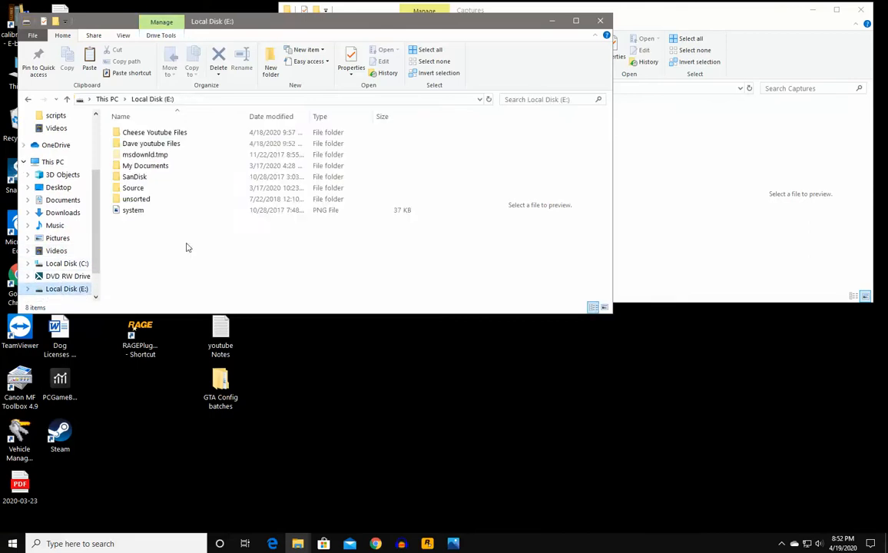
pyautogui.doubleClick(197, 169)
pyautogui.scroll(-2, 201, 221)
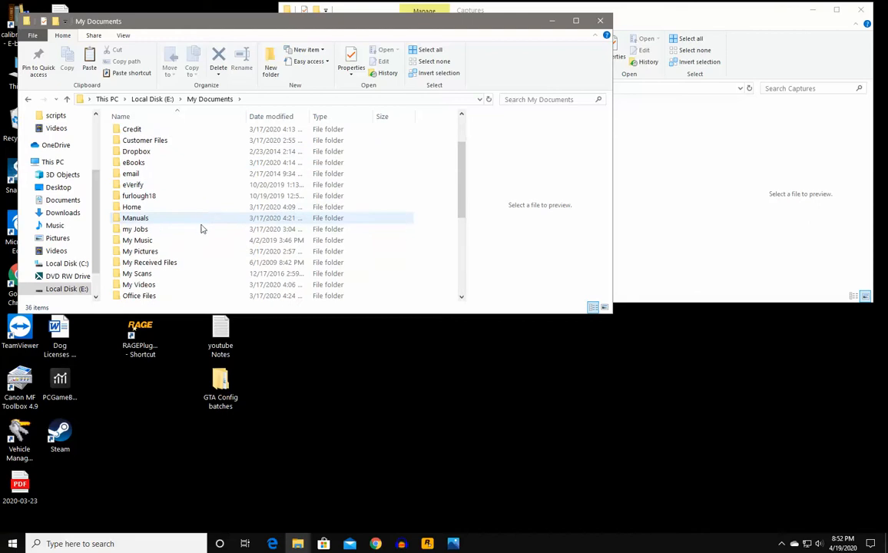
# - Open My Music › 2 Pac › All Eyez on Me Disc 1 and select California Love (Remix)
pyautogui.click(193, 243)
pyautogui.doubleClick(193, 244)
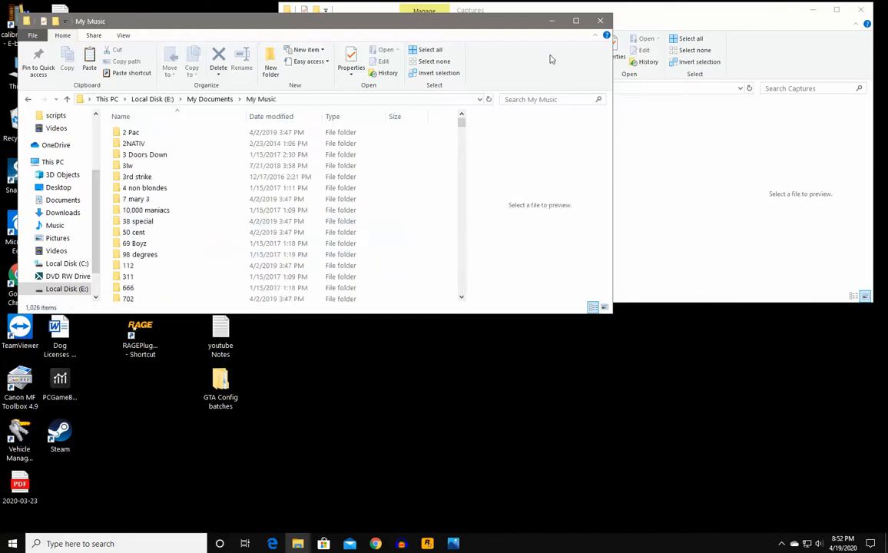
pyautogui.doubleClick(143, 135)
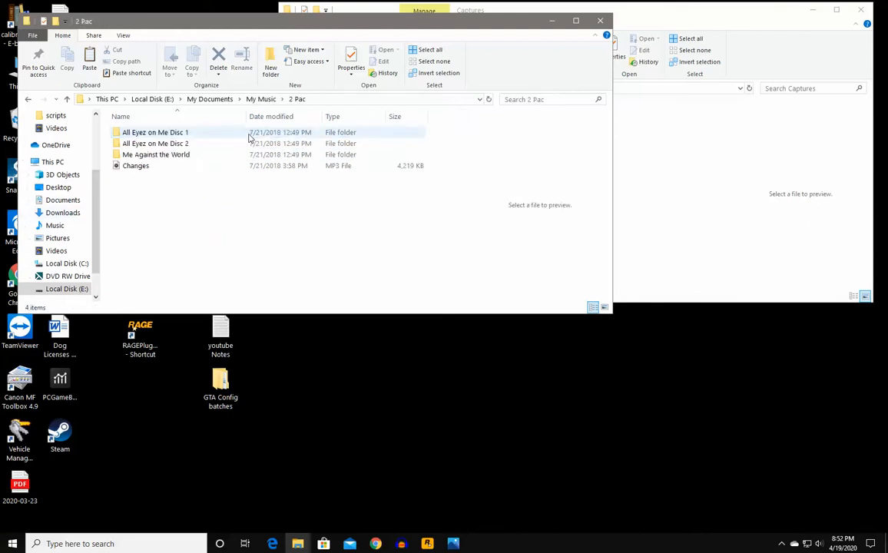
pyautogui.doubleClick(185, 133)
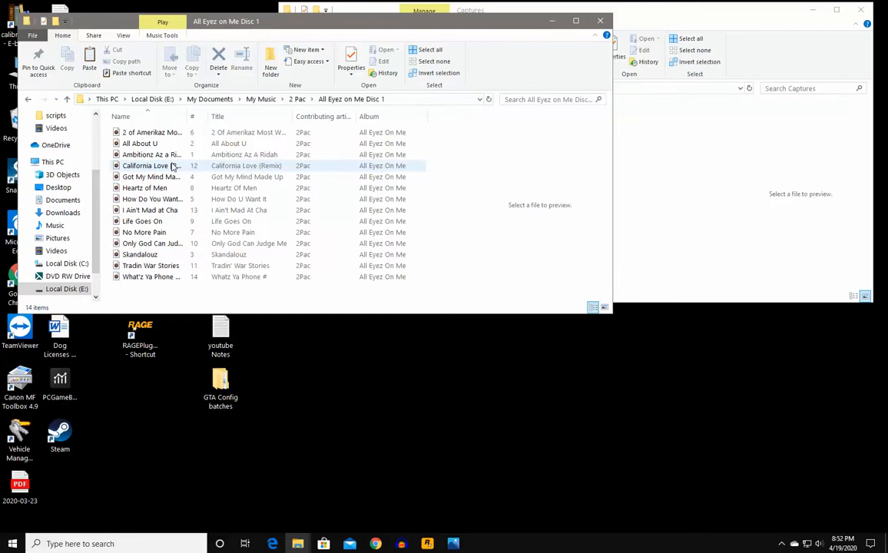
pyautogui.click(174, 167)
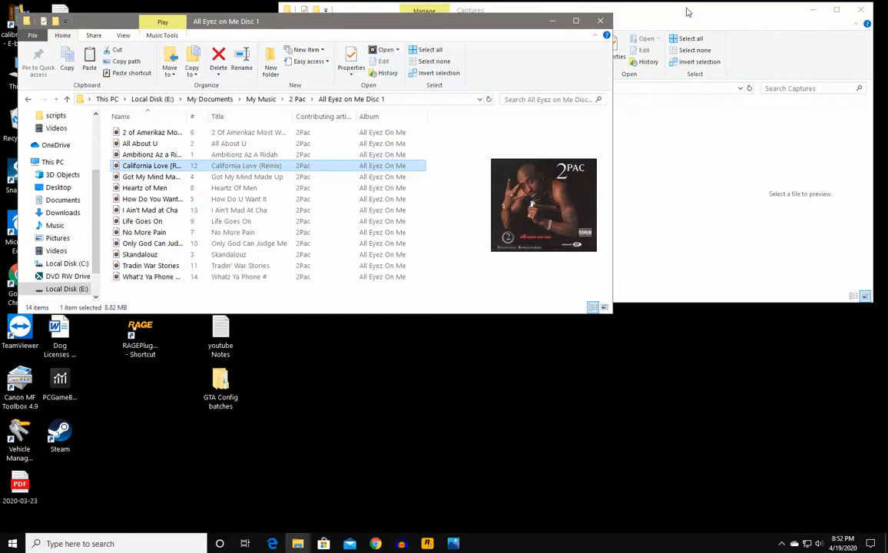
pyautogui.moveTo(538, 23); pyautogui.dragTo(809, 189)
# - Start a new empty Audacity project instead of closing the old California Love one
pyautogui.click(405, 545)
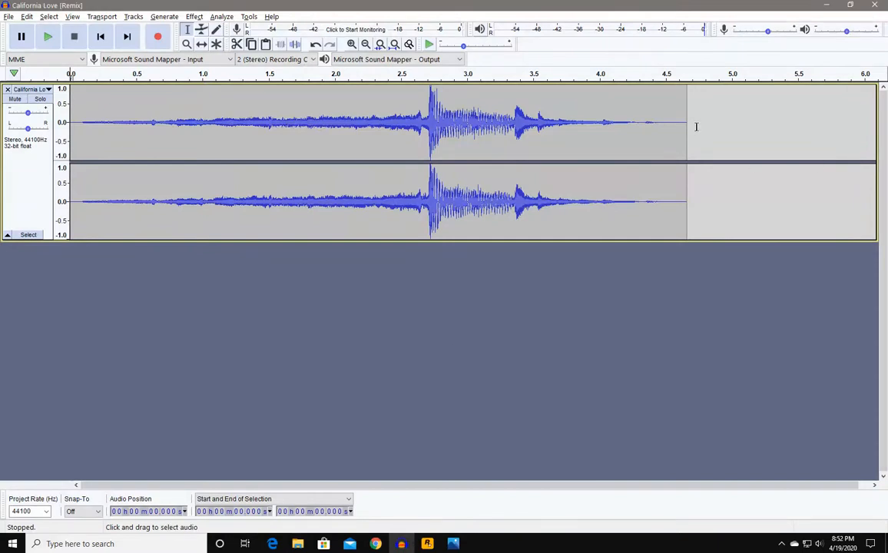
pyautogui.click(874, 6)
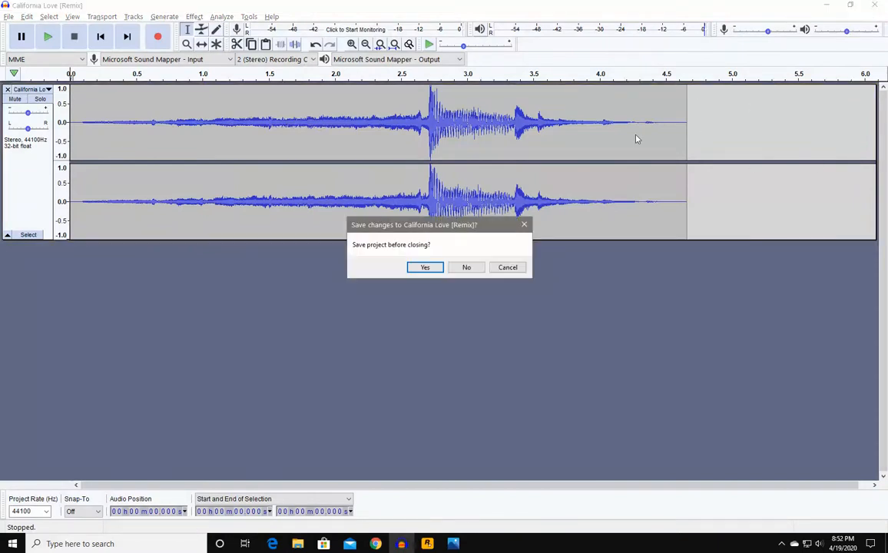
pyautogui.click(500, 270)
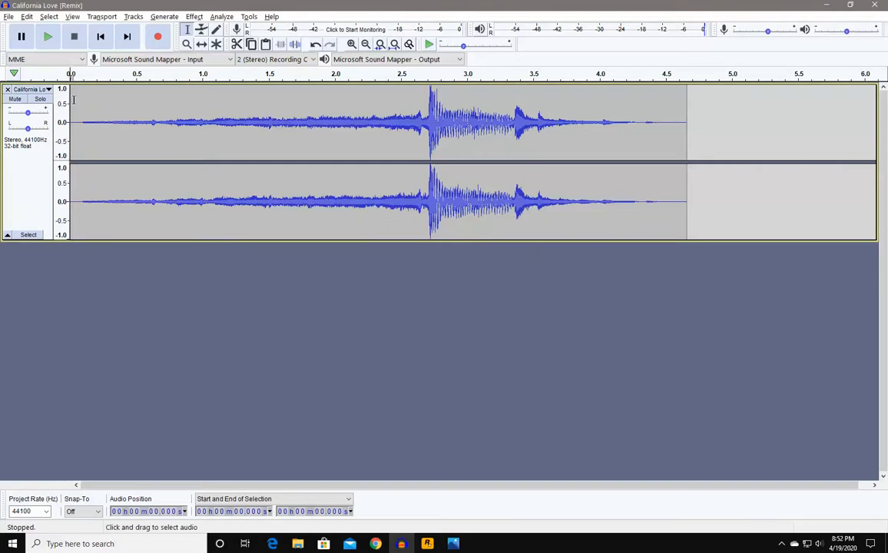
pyautogui.click(8, 16)
pyautogui.click(11, 28)
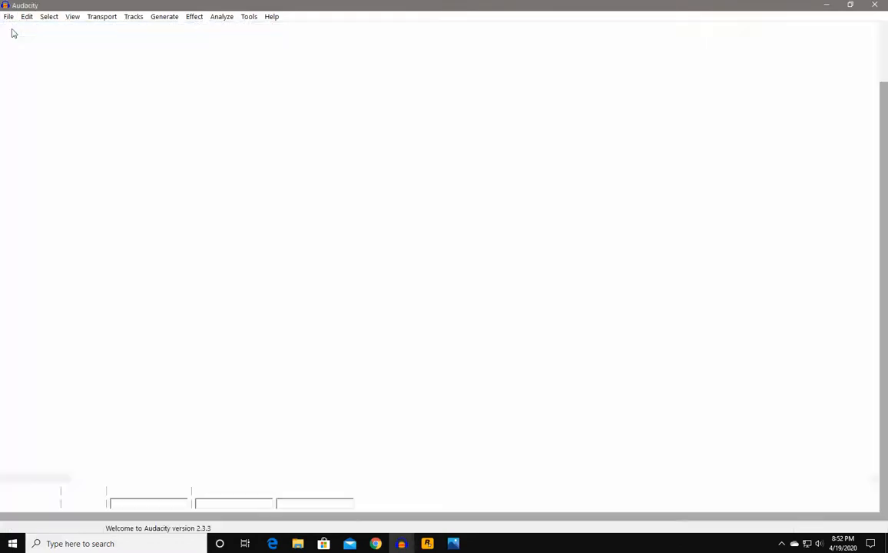
# - Close the old project without saving and drag California Love (Remix) in as a track
pyautogui.hotkey('alt', 'Tab')
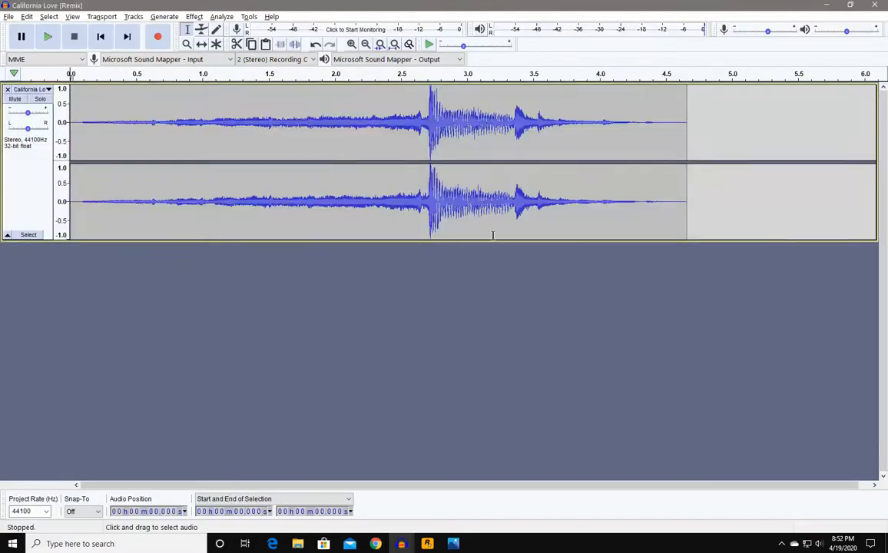
pyautogui.hotkey('alt', 'Tab')
pyautogui.hotkey('alt', 'Tab')
pyautogui.click(876, 5)
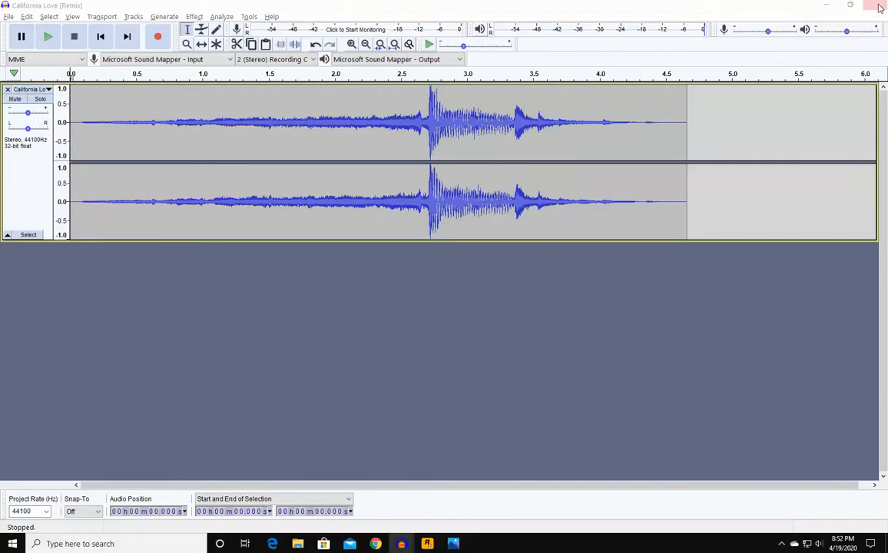
pyautogui.click(465, 270)
pyautogui.hotkey('alt', 'Tab')
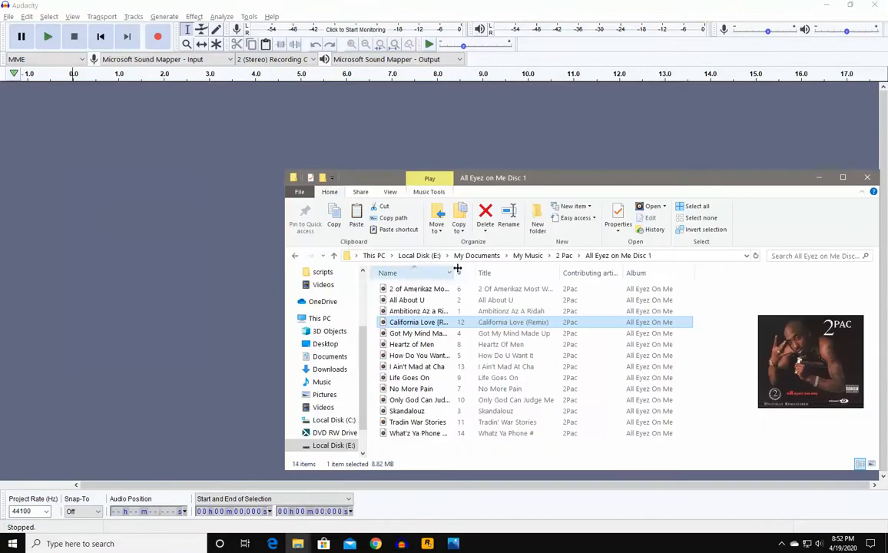
pyautogui.moveTo(419, 326); pyautogui.dragTo(125, 260)
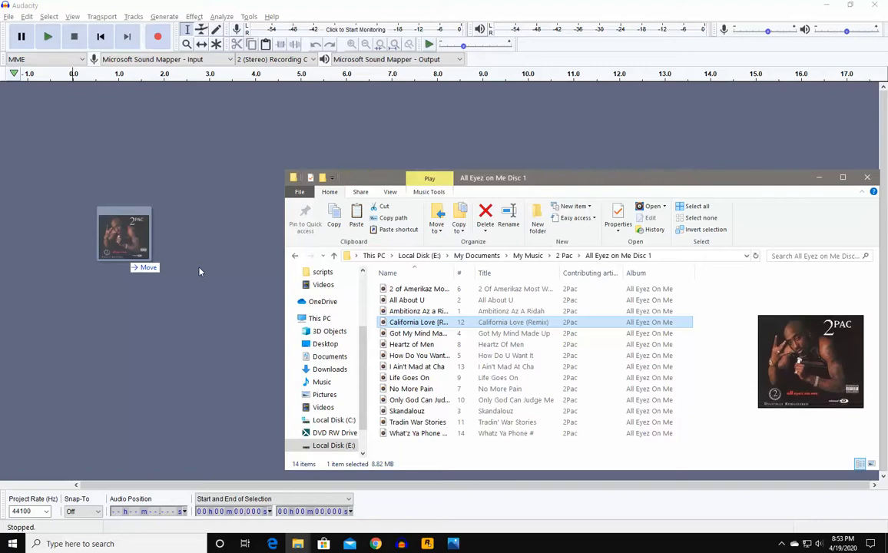
pyautogui.moveTo(199, 271); pyautogui.dragTo(199, 271)
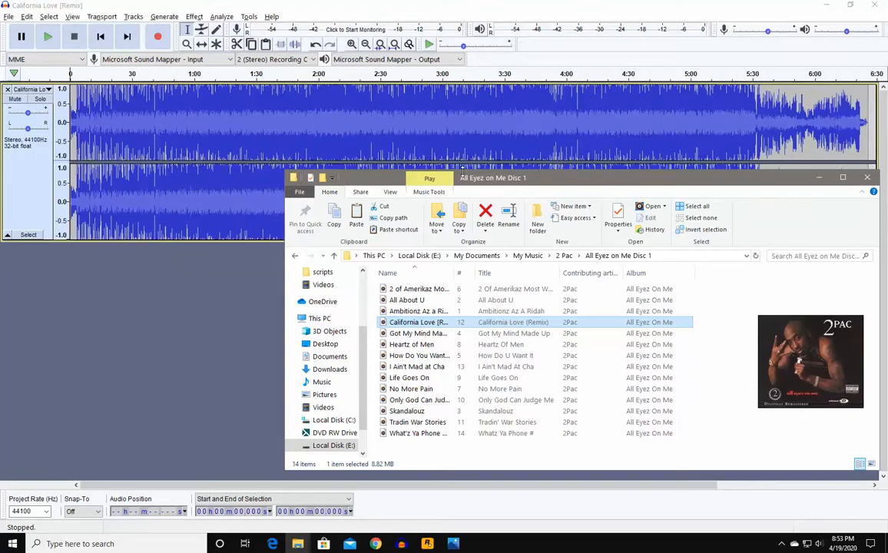
# - Delete everything after 17.6 seconds of the California Love track
pyautogui.click(816, 178)
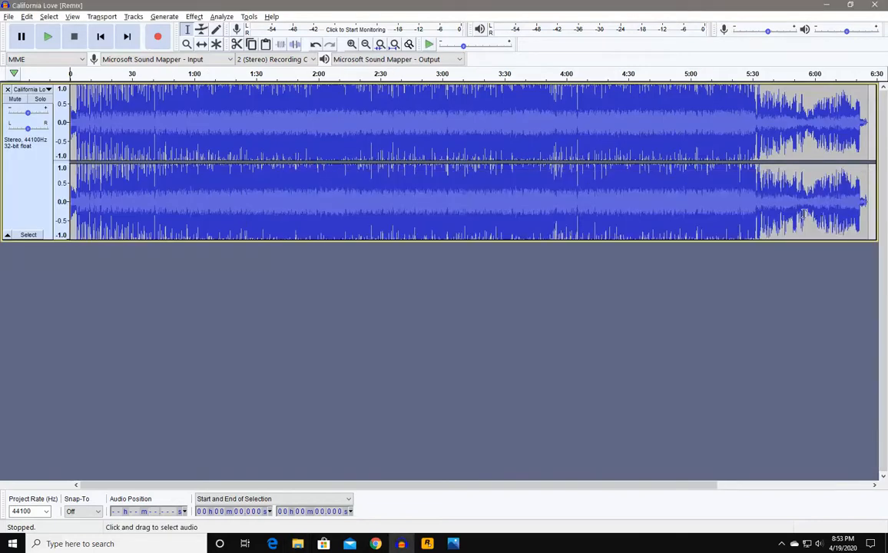
pyautogui.moveTo(870, 202); pyautogui.dragTo(397, 212)
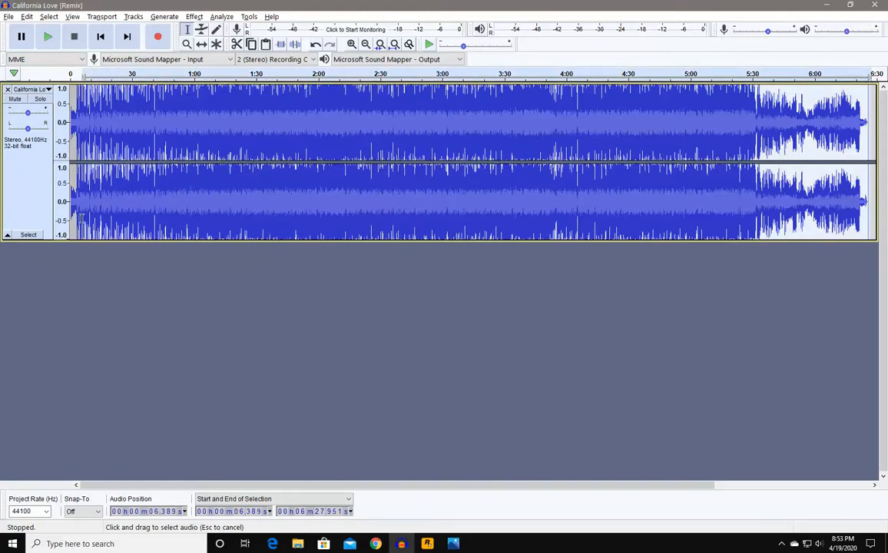
pyautogui.press('Home')
pyautogui.moveTo(35, 218); pyautogui.dragTo(106, 186)
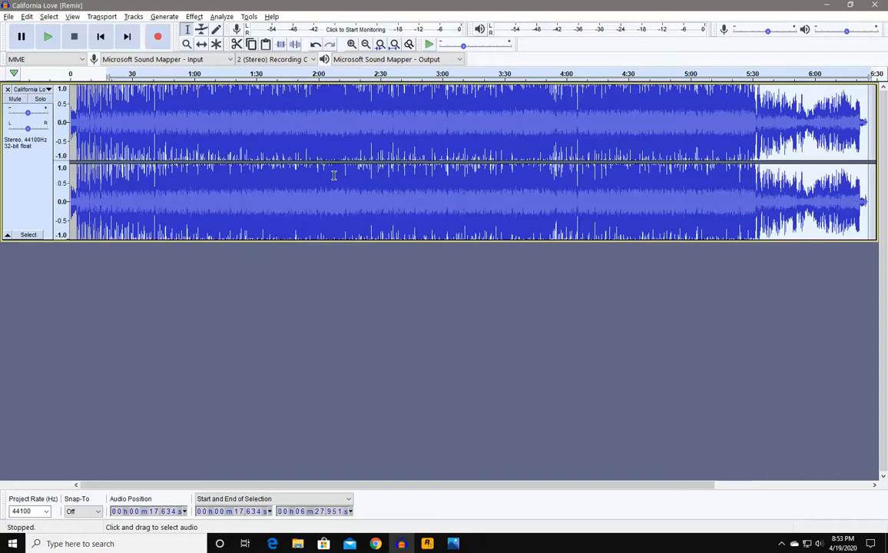
pyautogui.press('Delete')
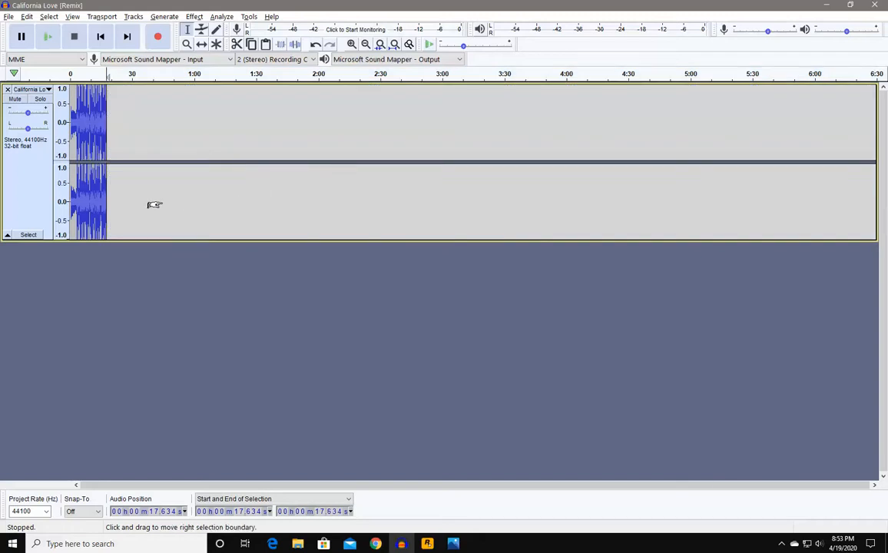
# - Delete all remaining audio after 6.5 seconds
pyautogui.scroll(7, 155, 204)
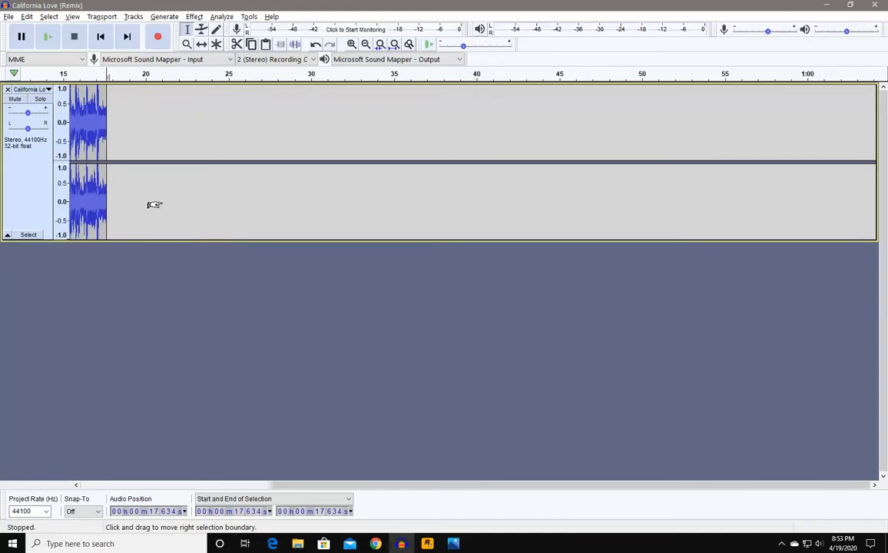
pyautogui.click(357, 484)
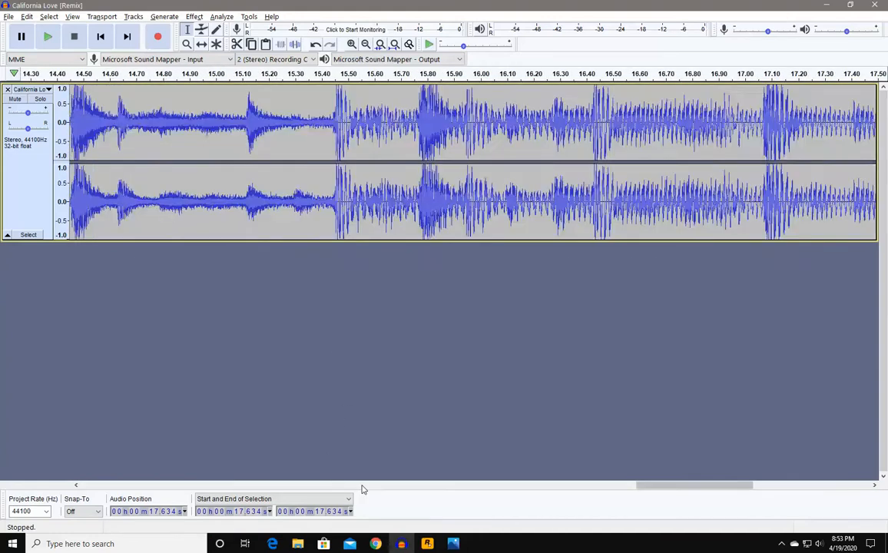
pyautogui.click(384, 485)
pyautogui.moveTo(543, 485); pyautogui.dragTo(190, 468)
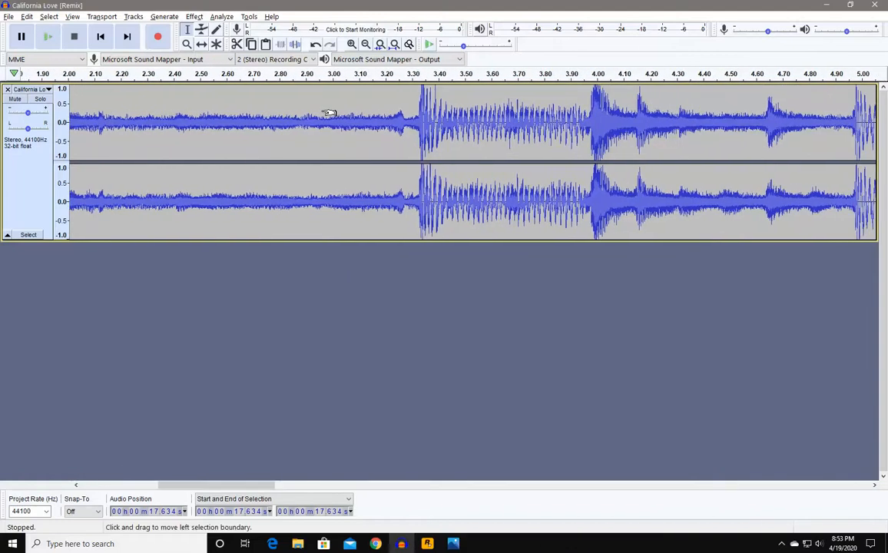
pyautogui.keyDown('ctrl'); pyautogui.scroll(-1, 329, 114); pyautogui.keyUp('ctrl')
pyautogui.keyDown('ctrl'); pyautogui.scroll(-1, 330, 127); pyautogui.keyUp('ctrl')
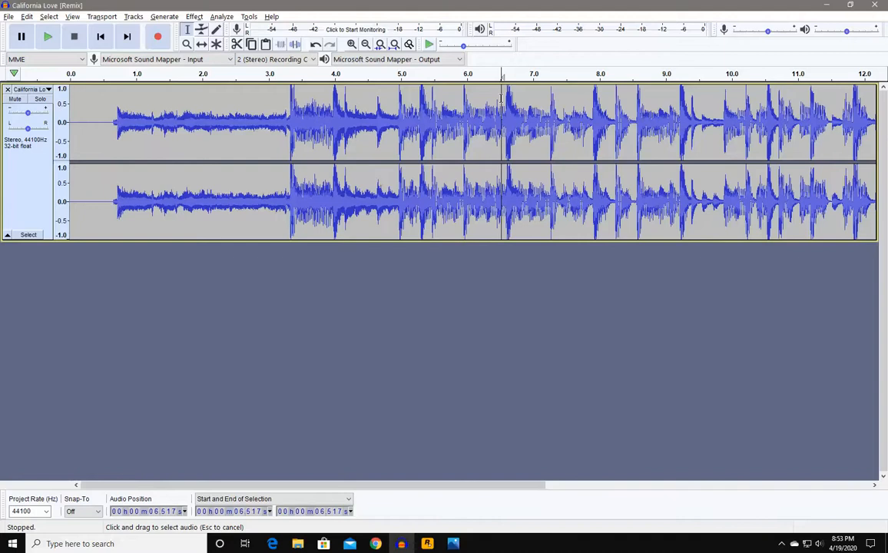
pyautogui.moveTo(452, 90); pyautogui.dragTo(884, 146)
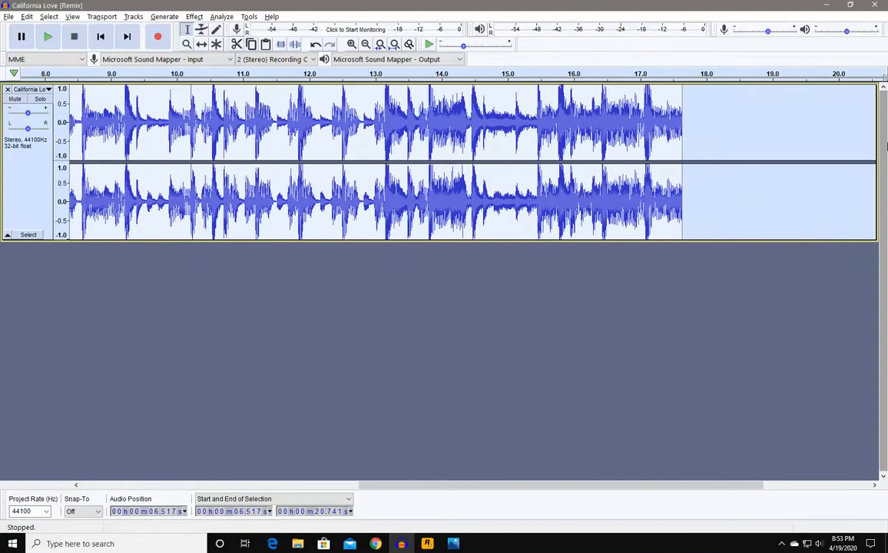
pyautogui.press('Delete')
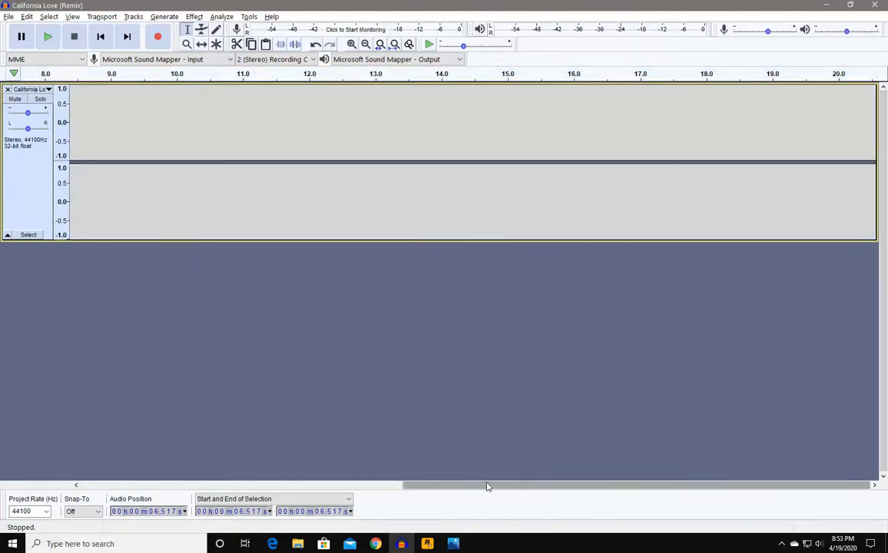
# - Cut the leading silence so the clip starts at 0
pyautogui.moveTo(487, 485); pyautogui.dragTo(138, 485)
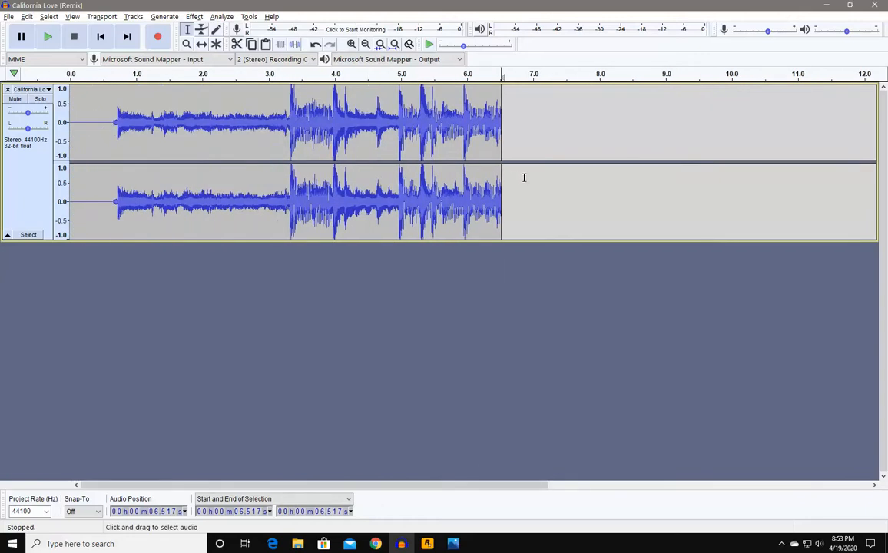
pyautogui.moveTo(109, 96); pyautogui.dragTo(69, 100)
pyautogui.press('Delete')
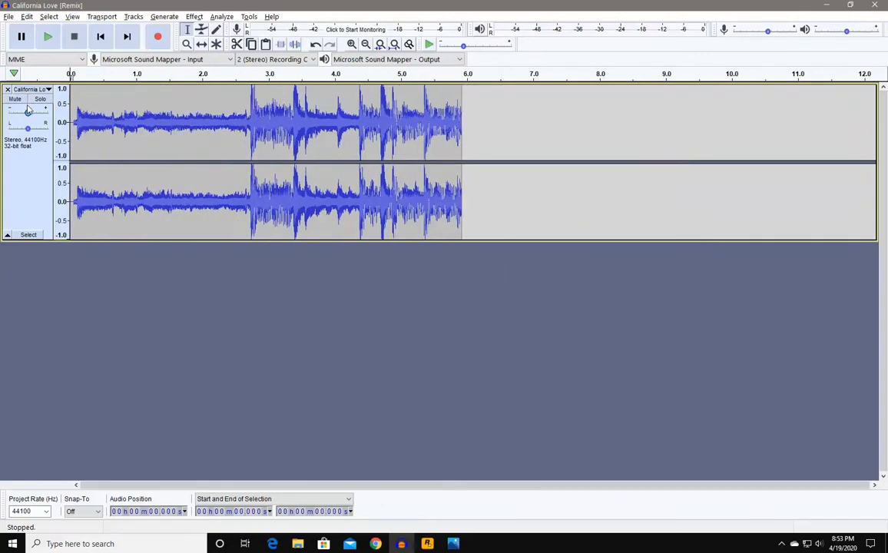
pyautogui.keyDown('ctrl'); pyautogui.scroll(1, 119, 143); pyautogui.keyUp('ctrl')
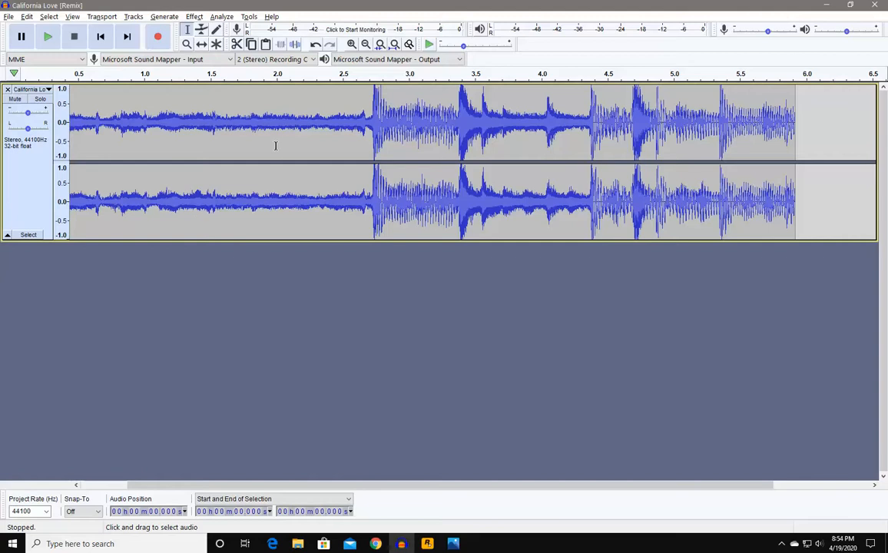
pyautogui.click(481, 31)
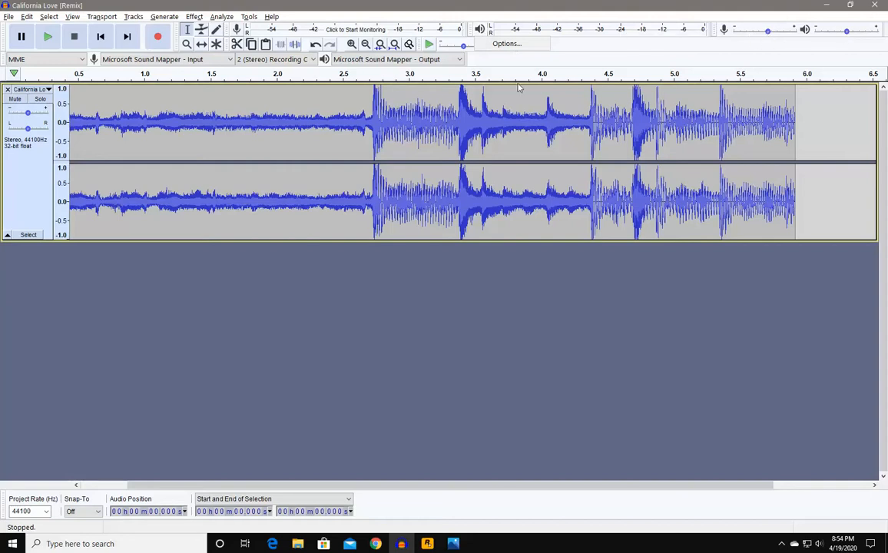
pyautogui.click(577, 59)
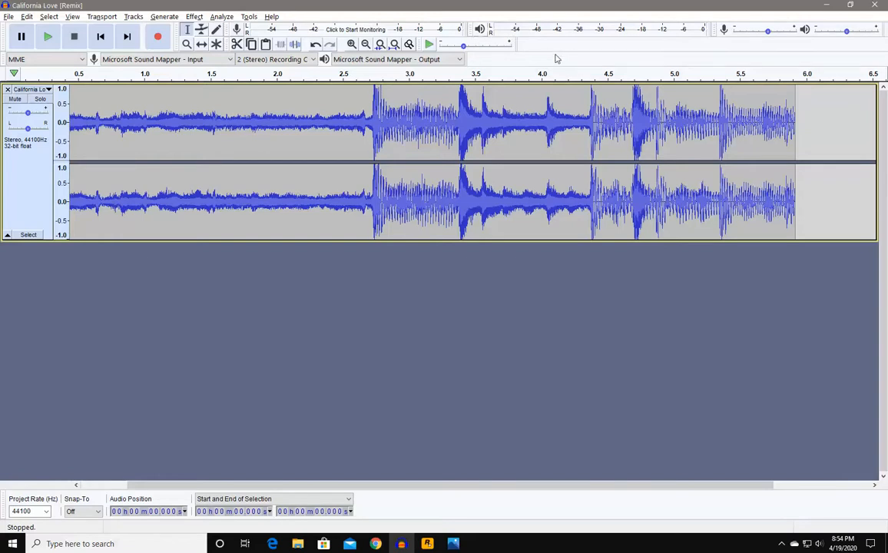
pyautogui.click(49, 37)
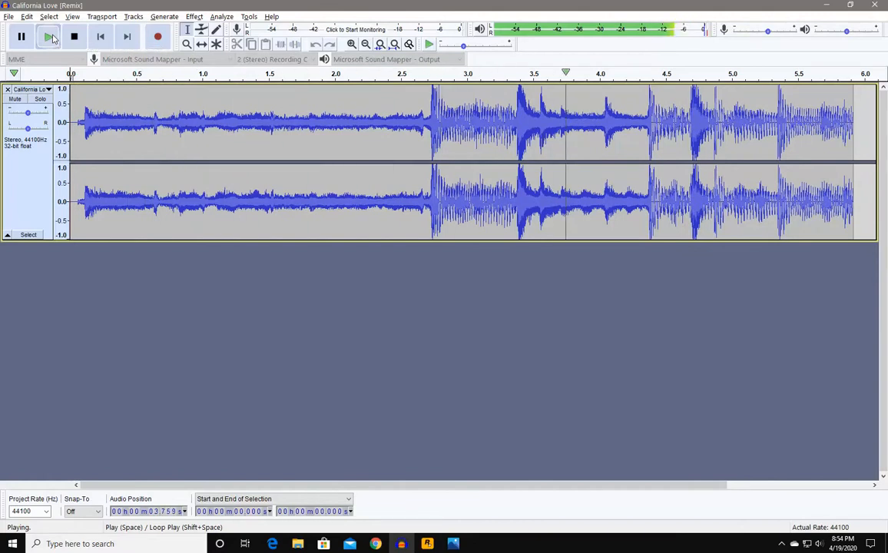
pyautogui.click(54, 39)
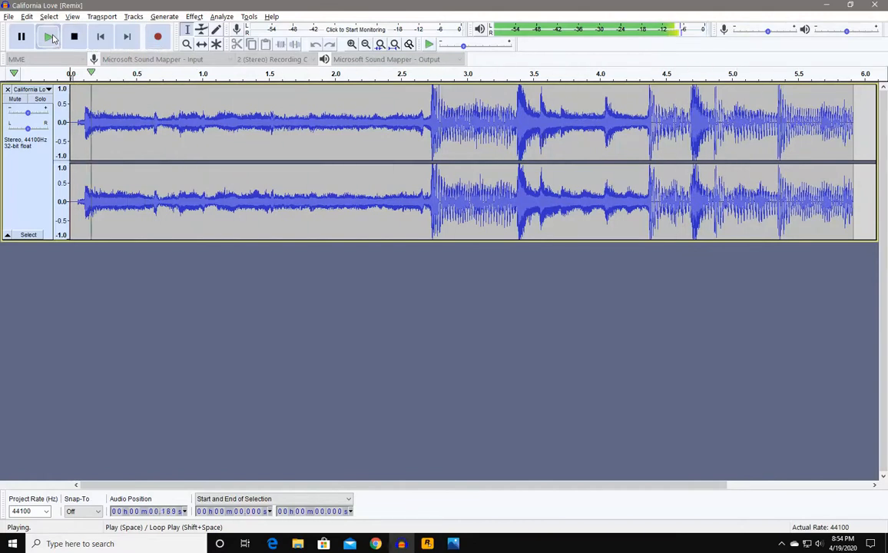
pyautogui.click(73, 37)
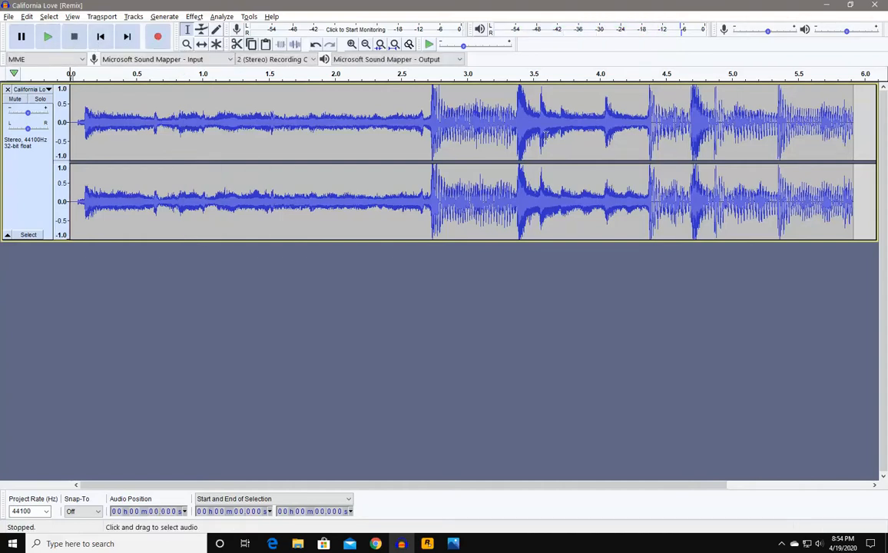
# - Apply Fade In to the first 2.8 seconds of the clip
pyautogui.moveTo(442, 113); pyautogui.dragTo(67, 123)
pyautogui.click(195, 16)
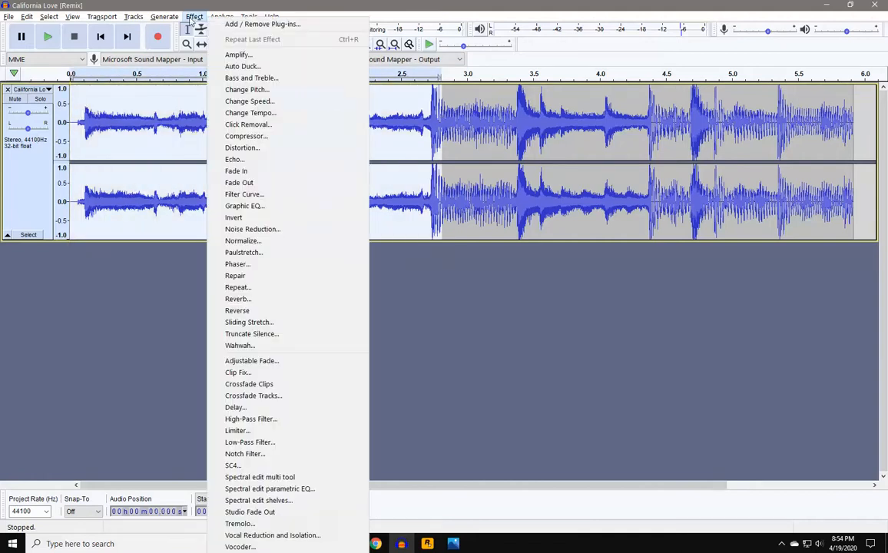
pyautogui.click(227, 170)
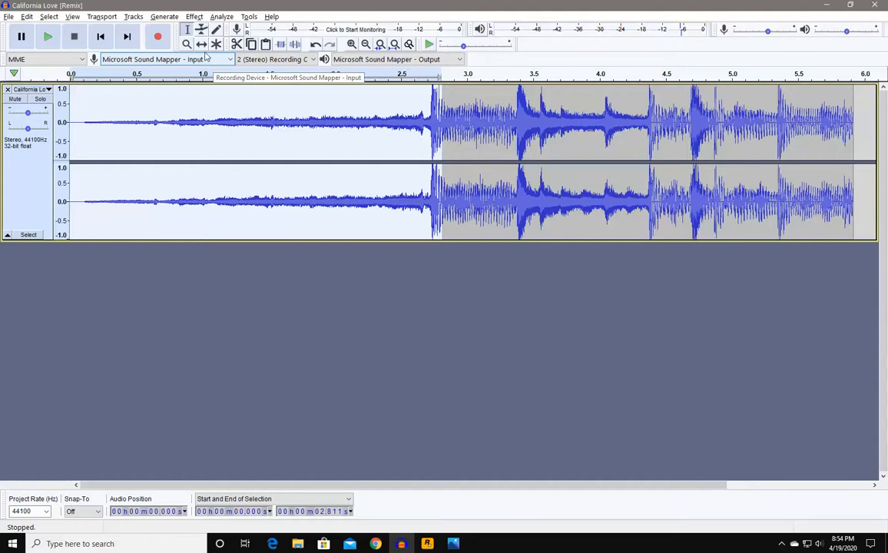
pyautogui.click(188, 117)
# - Try a second Fade In on 0.95–2.8 s, undo it, and select 2.70–5.886 s
pyautogui.moveTo(195, 107); pyautogui.dragTo(438, 115)
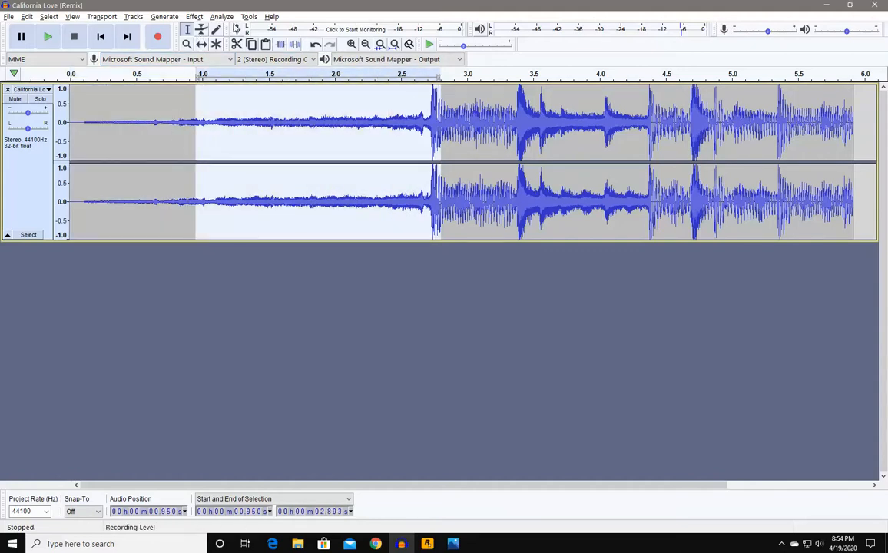
pyautogui.click(193, 17)
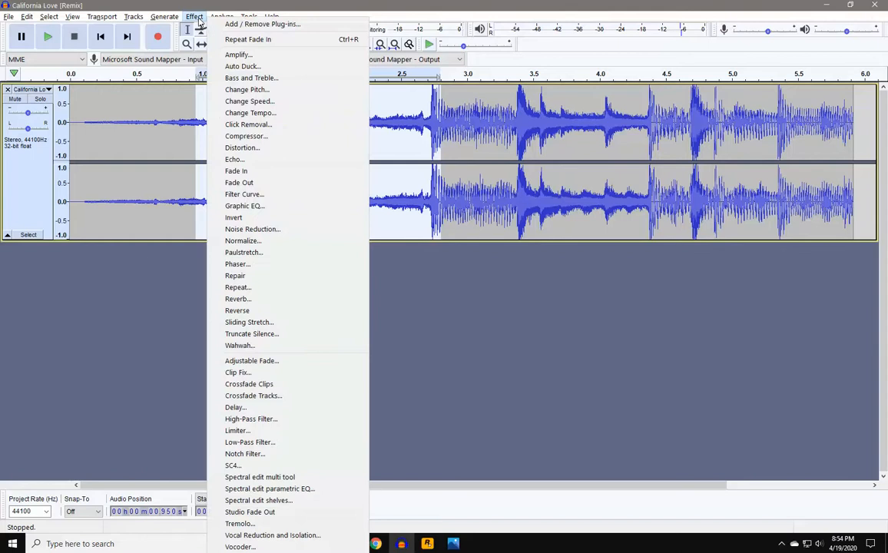
pyautogui.click(227, 172)
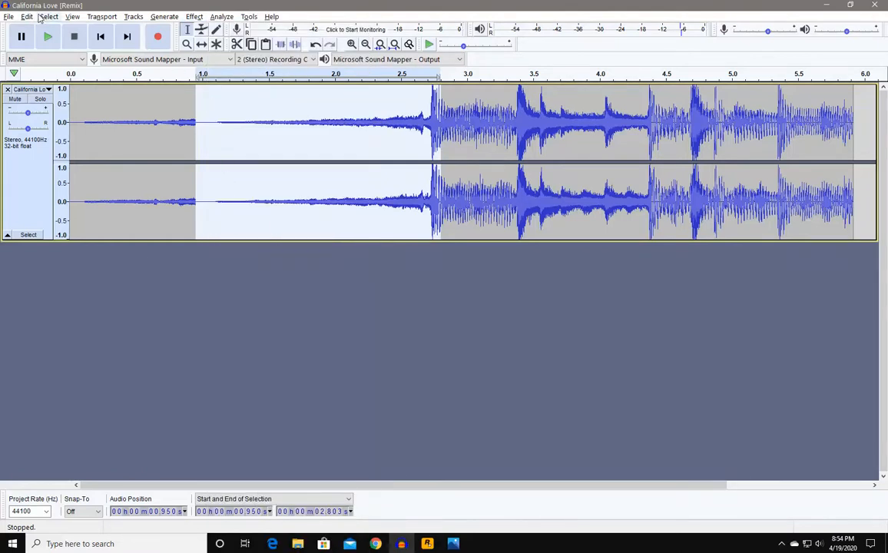
pyautogui.hotkey('ctrl', 'z')
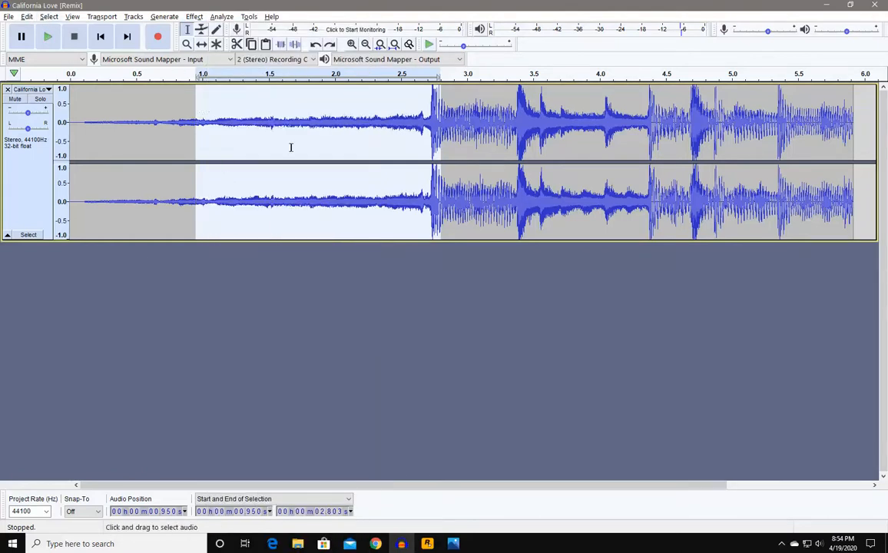
pyautogui.click(471, 159)
pyautogui.moveTo(427, 116); pyautogui.dragTo(854, 163)
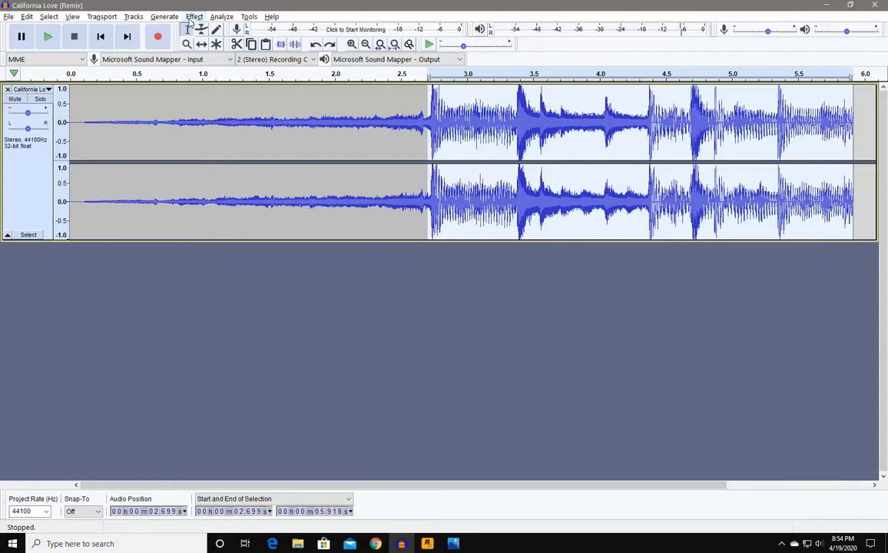
# - Apply Fade Out twice to the 2.7 s–end selection, then play from the start
pyautogui.click(193, 17)
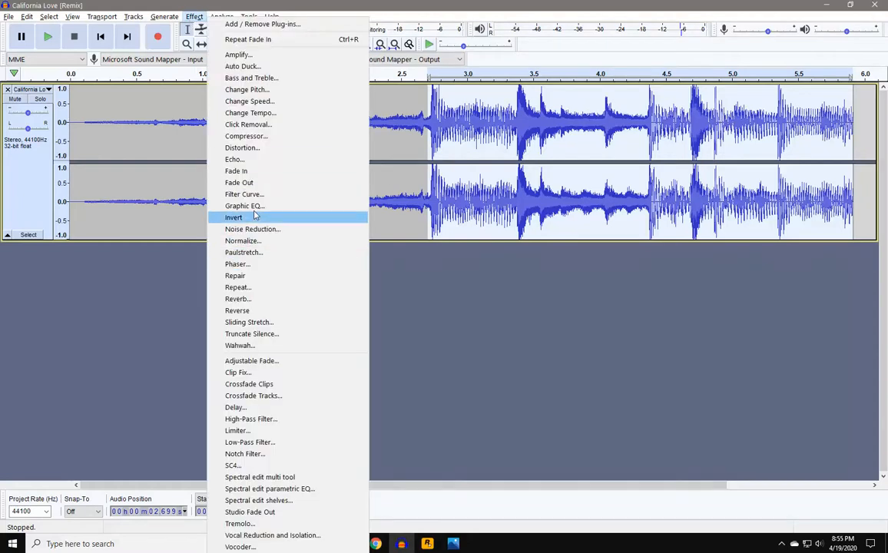
pyautogui.click(250, 182)
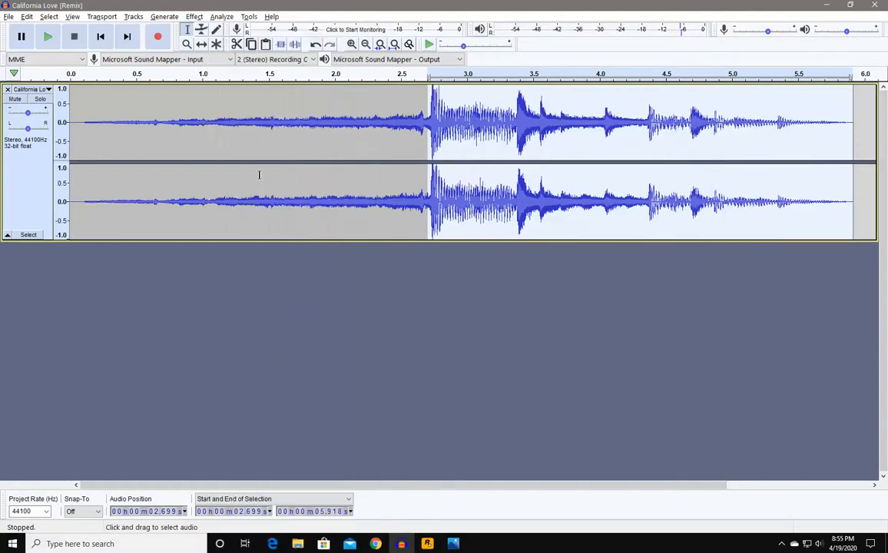
pyautogui.click(193, 17)
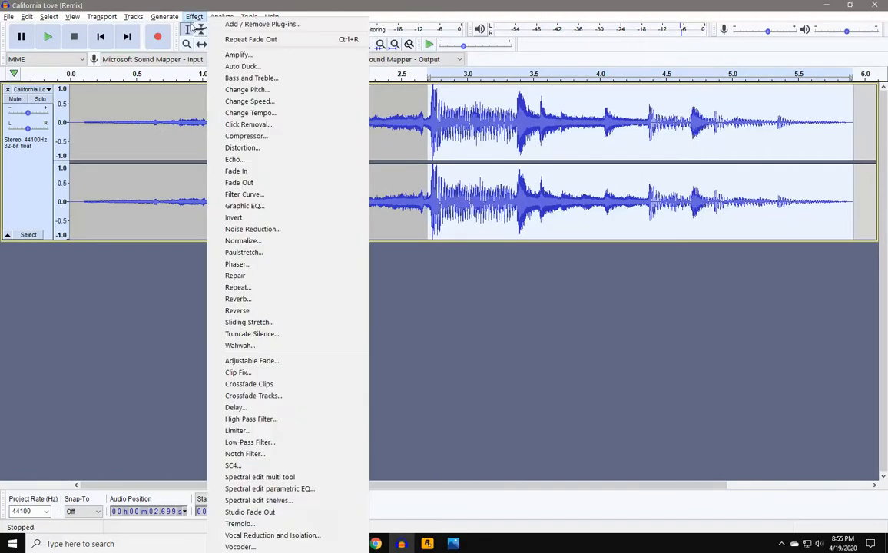
pyautogui.click(220, 183)
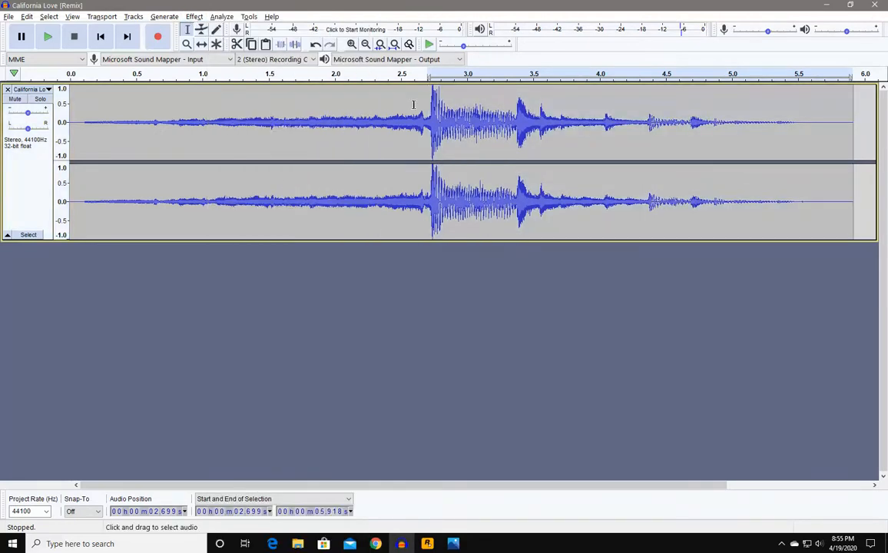
pyautogui.click(100, 36)
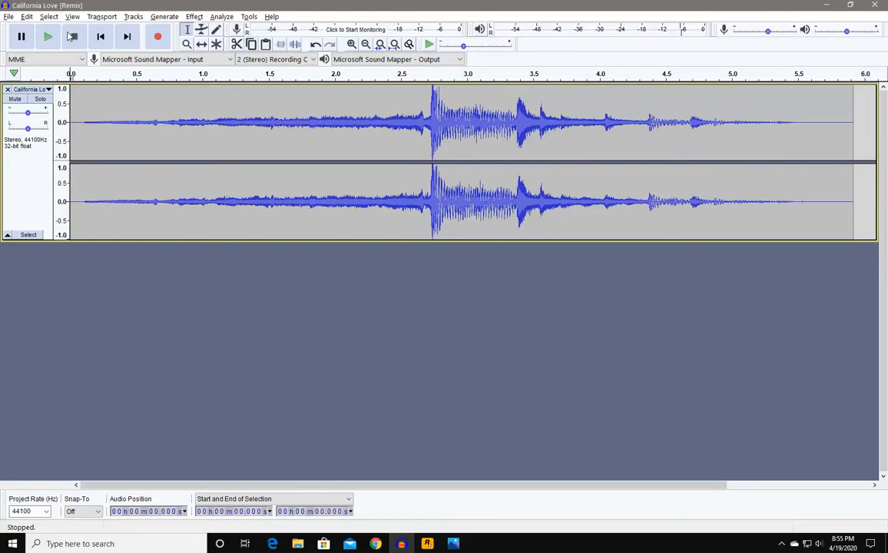
pyautogui.click(50, 37)
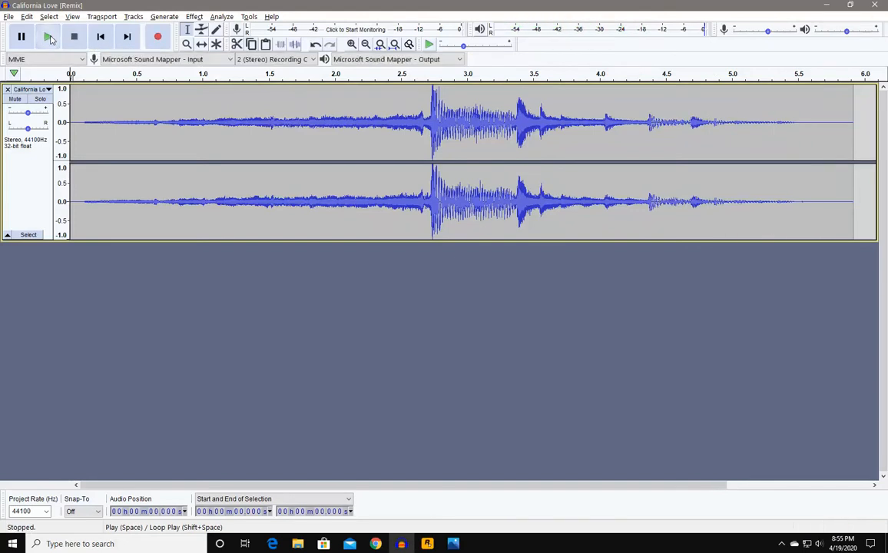
# - Export the clip as MP3 'California Love Intro' with all metadata tags cleared
pyautogui.click(8, 16)
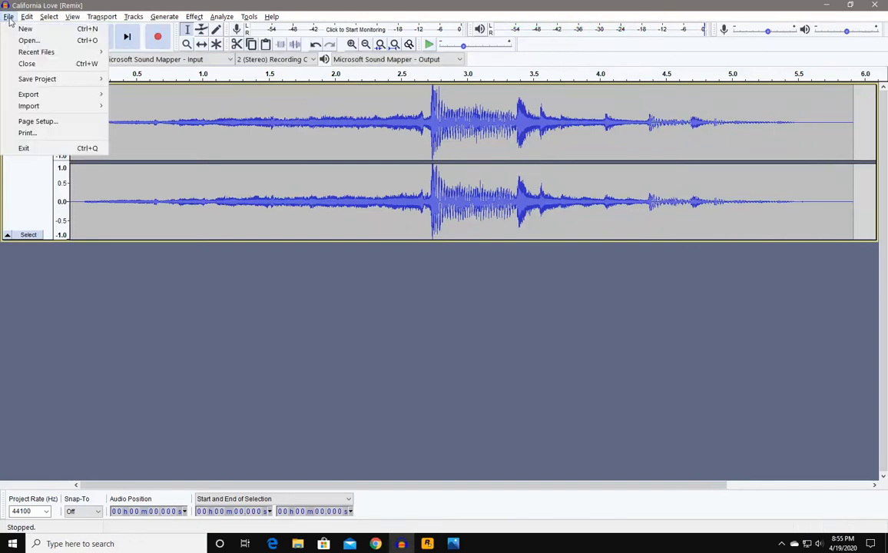
pyautogui.moveTo(36, 99)
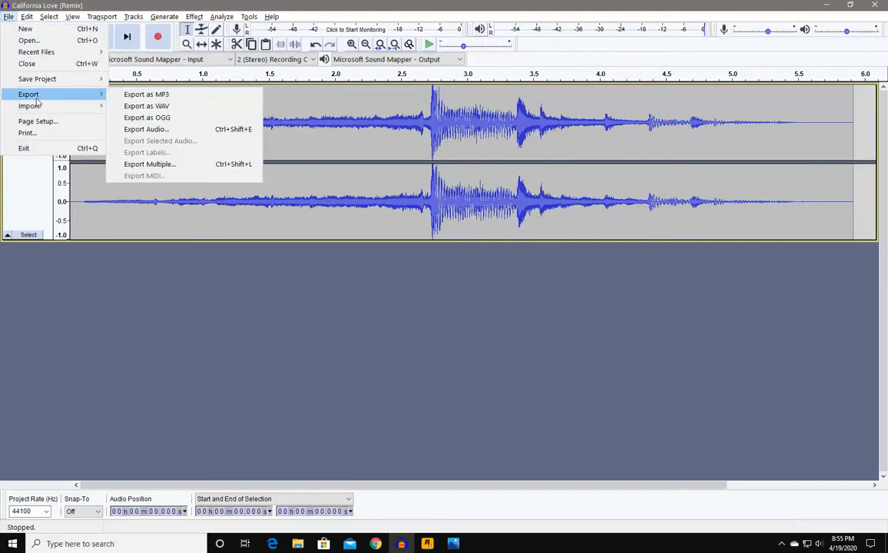
pyautogui.click(146, 94)
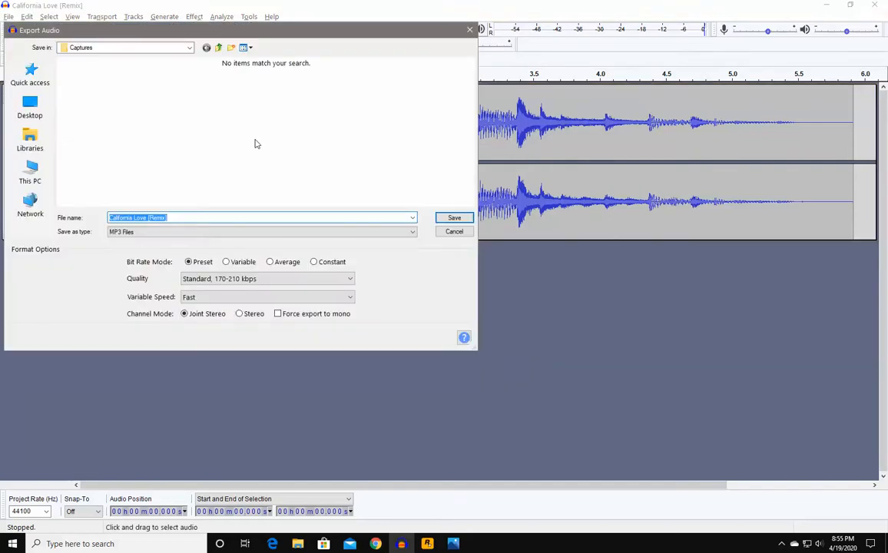
pyautogui.click(175, 218)
pyautogui.hotkey('ctrl', 'shift', 'Left')
pyautogui.press('BackSpace')
pyautogui.write('Intro')
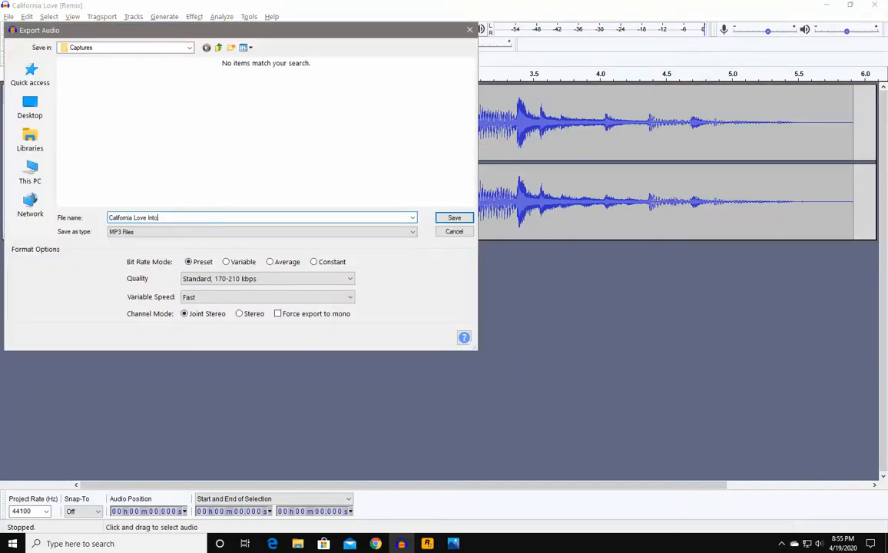
pyautogui.press('BackSpace')
pyautogui.press('BackSpace')
pyautogui.press('BackSpace')
pyautogui.write('tro')
pyautogui.click(453, 217)
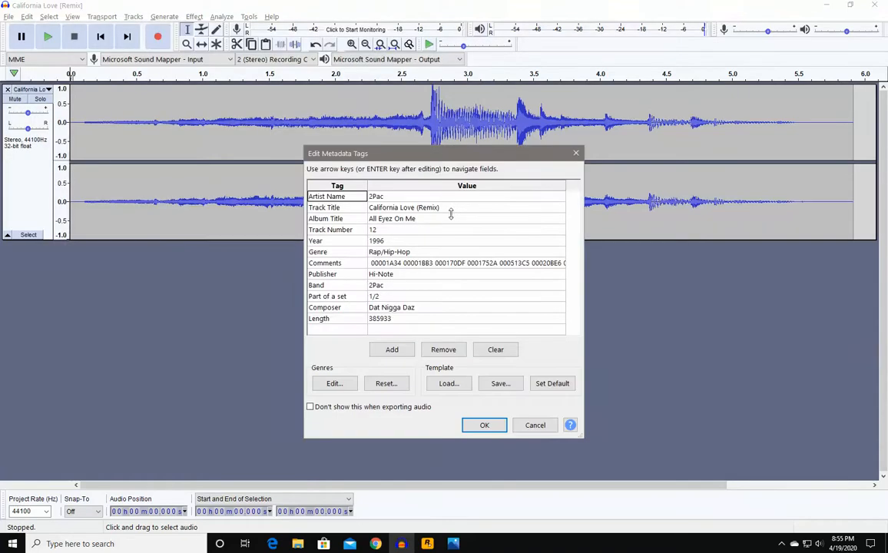
pyautogui.click(494, 349)
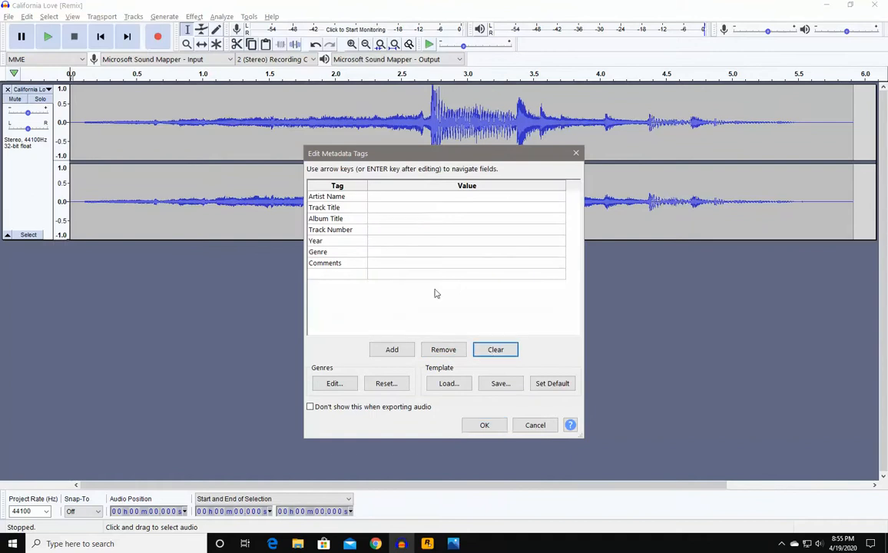
pyautogui.click(484, 425)
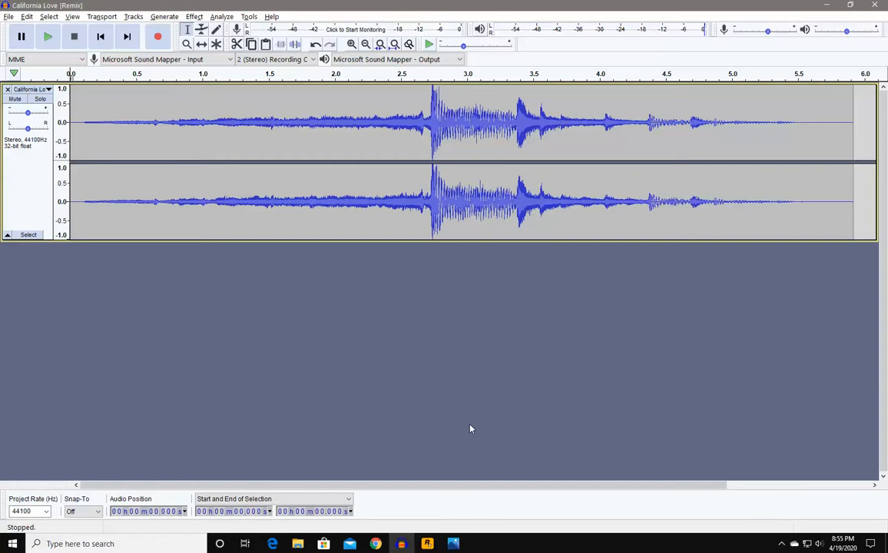
# - Close Audacity and launch the Video Editor app by searching 'vide' in Windows search
pyautogui.click(874, 6)
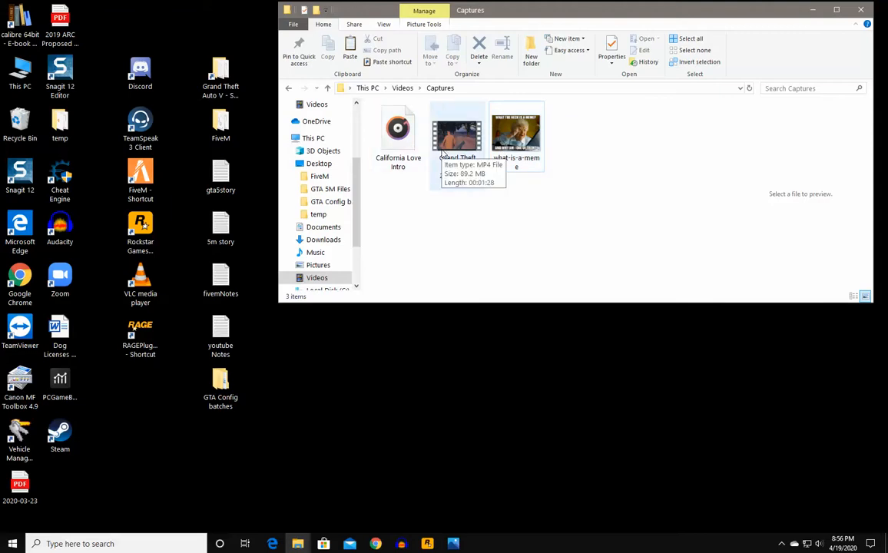
pyautogui.click(127, 544)
pyautogui.write('v')
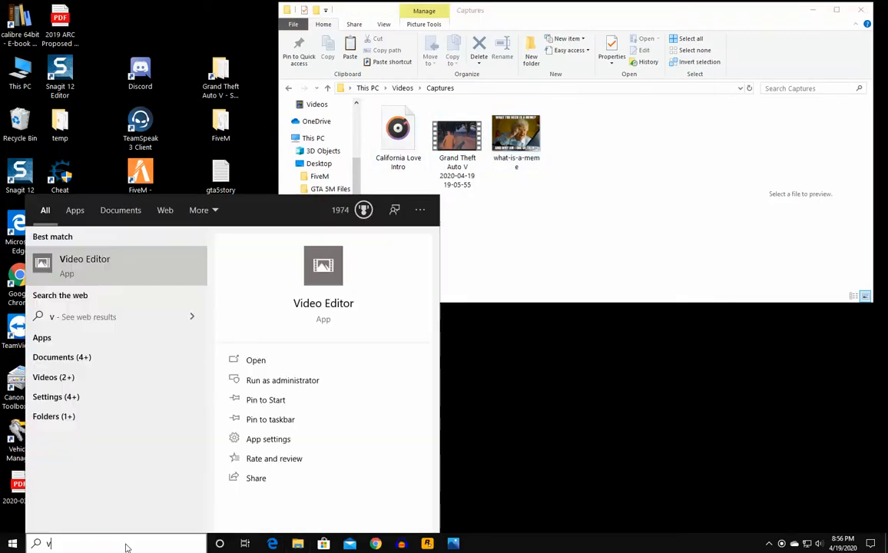
pyautogui.write('ide')
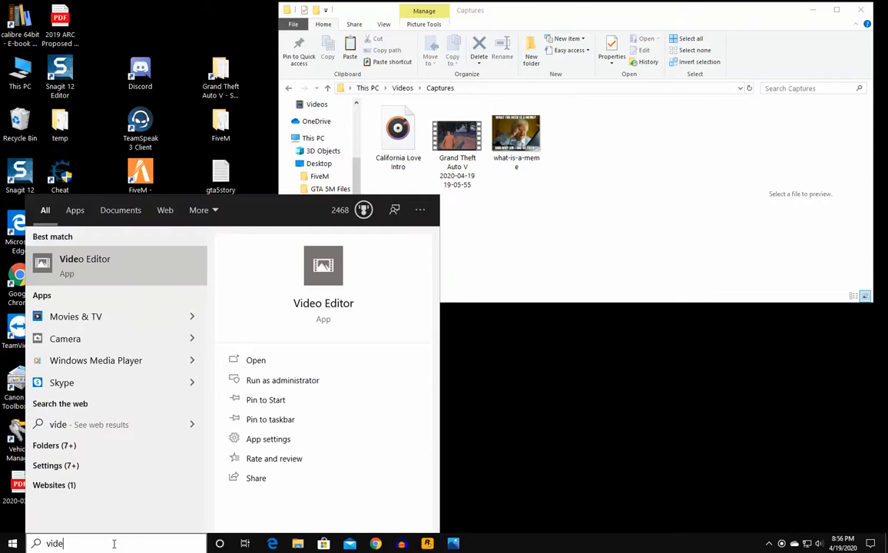
pyautogui.click(102, 268)
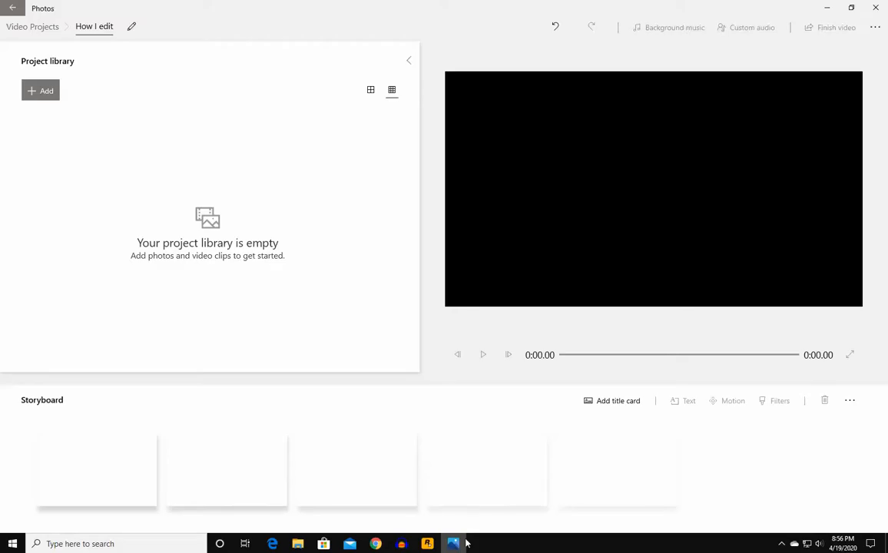
# - Import the Grand Theft Auto V recording and what-is-a-meme image from Captures, then select the meme
pyautogui.click(51, 89)
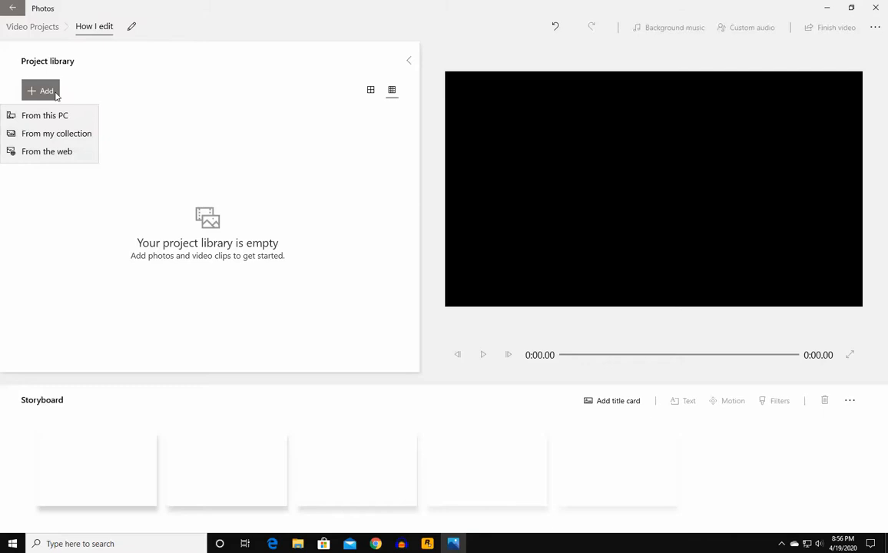
pyautogui.click(54, 114)
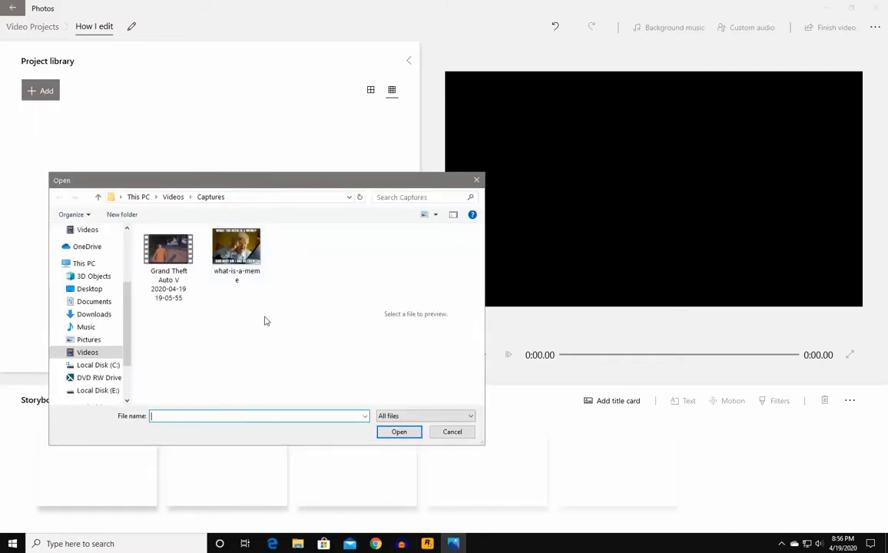
pyautogui.moveTo(285, 317); pyautogui.dragTo(146, 231)
pyautogui.click(399, 432)
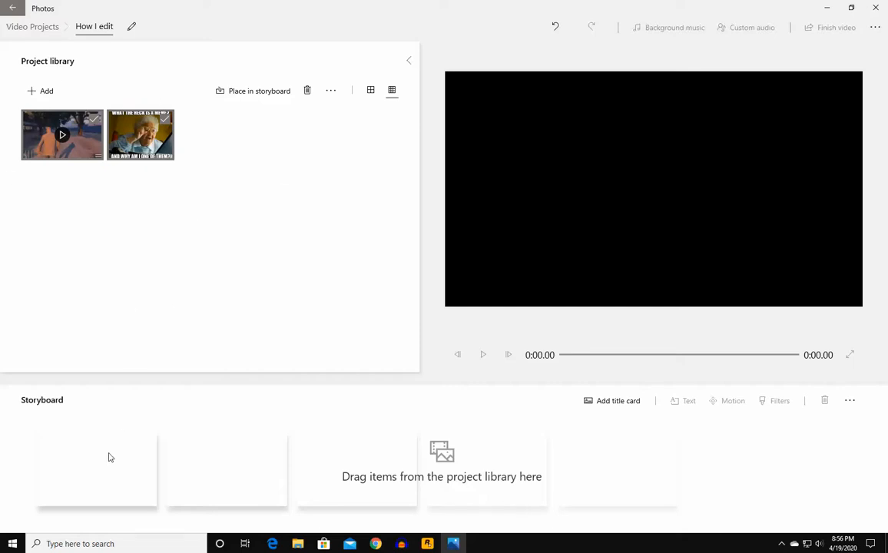
pyautogui.click(211, 155)
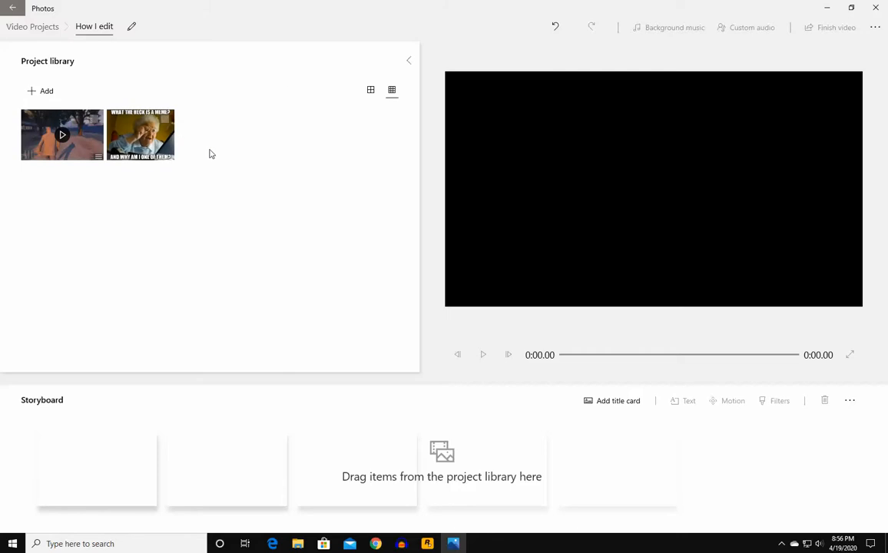
pyautogui.click(157, 148)
# - Arrange the meme image first and the GTA clip second, then start a caption on the meme
pyautogui.moveTo(157, 147); pyautogui.dragTo(115, 469)
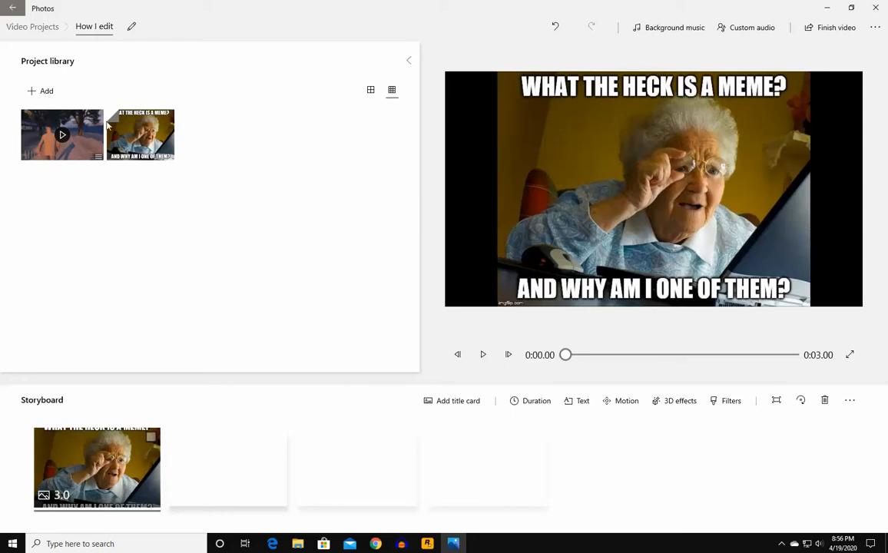
pyautogui.moveTo(96, 132); pyautogui.dragTo(219, 425)
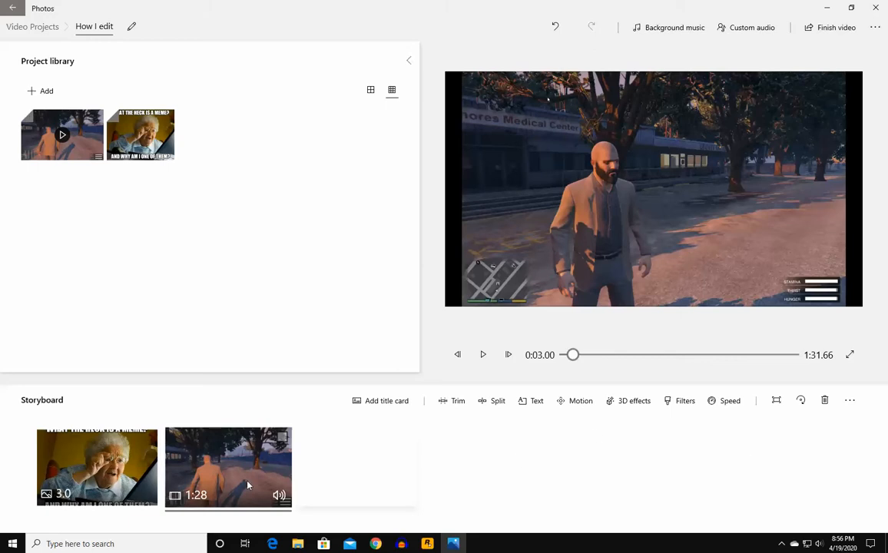
pyautogui.click(100, 461)
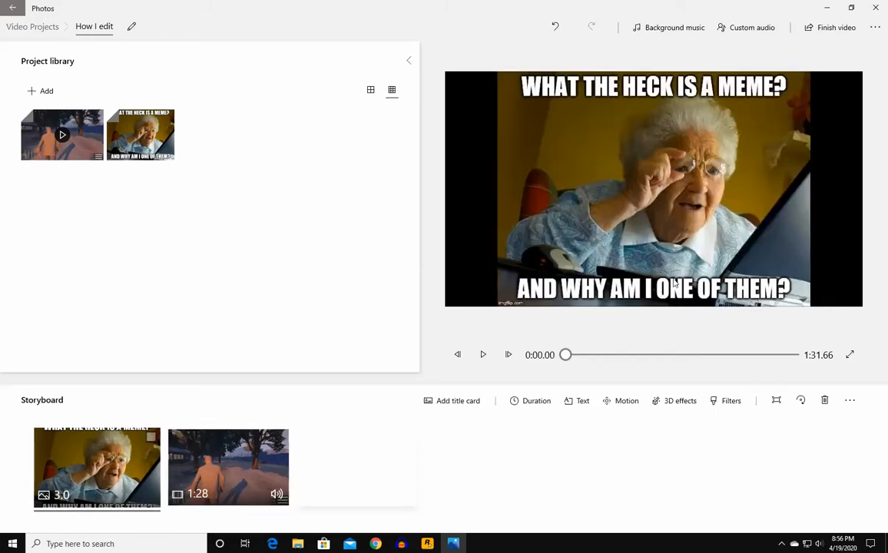
pyautogui.click(578, 401)
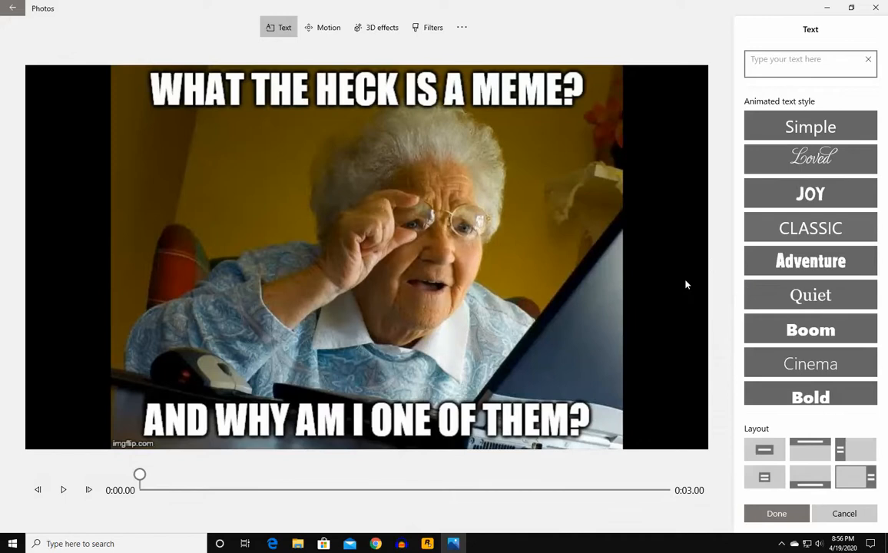
# - Caption the meme 'Welcome to the show' and settle on the Adventure text style
pyautogui.click(844, 513)
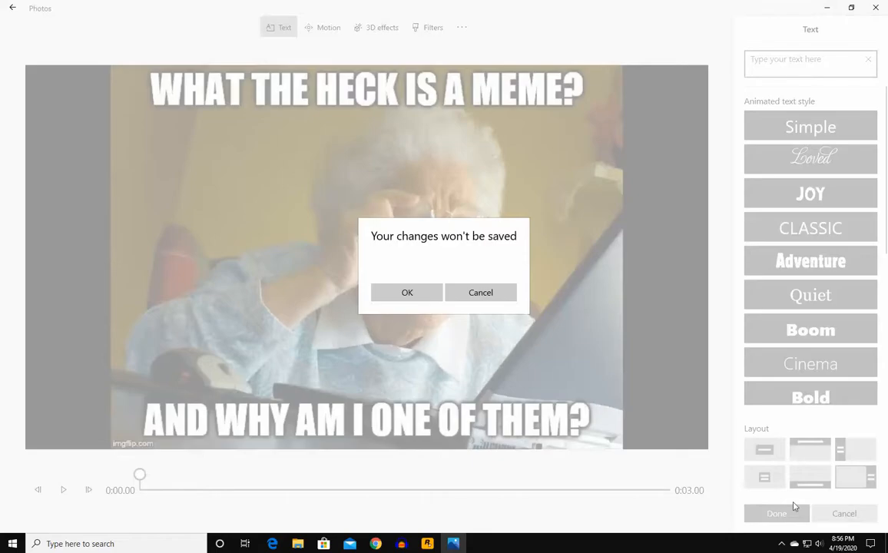
pyautogui.click(403, 292)
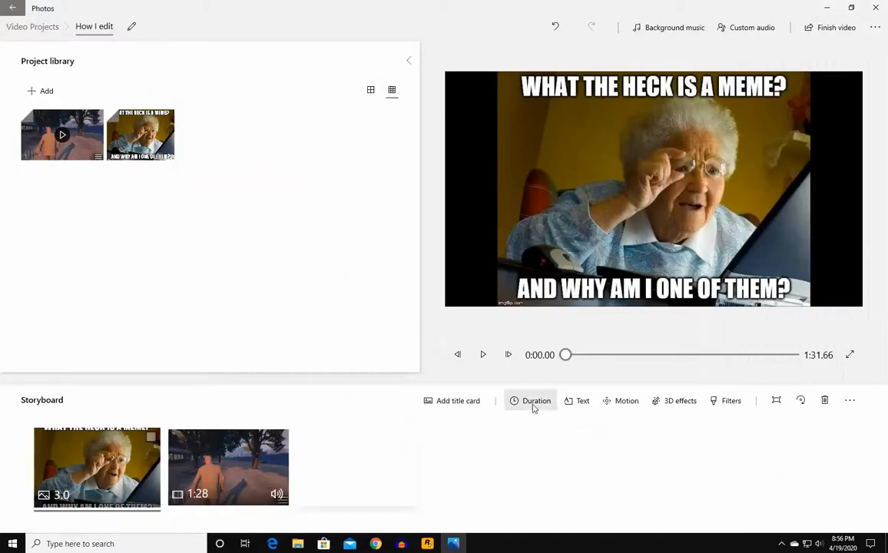
pyautogui.click(588, 408)
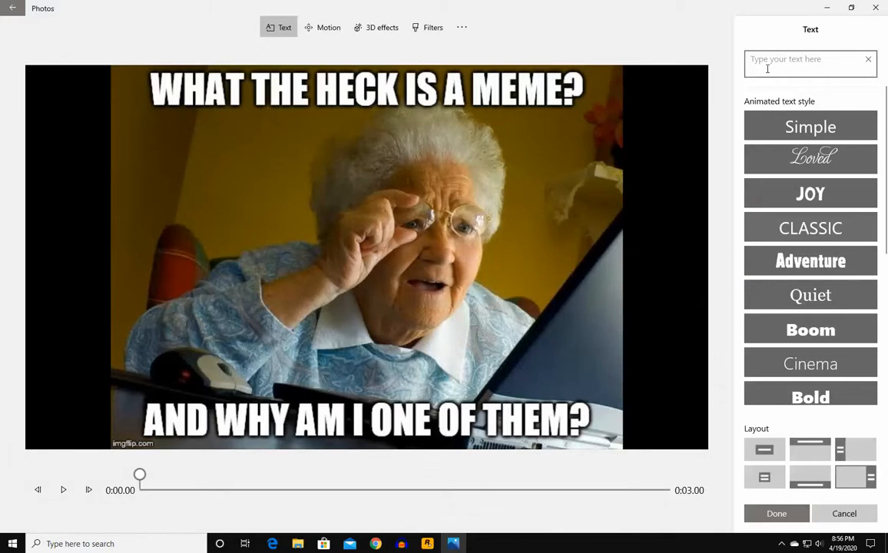
pyautogui.write('Welcome to')
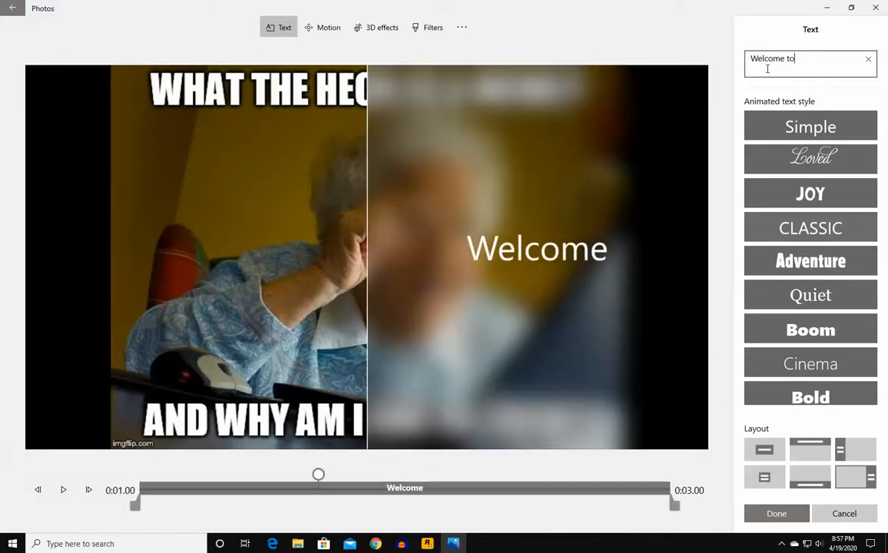
pyautogui.write(' the show~!')
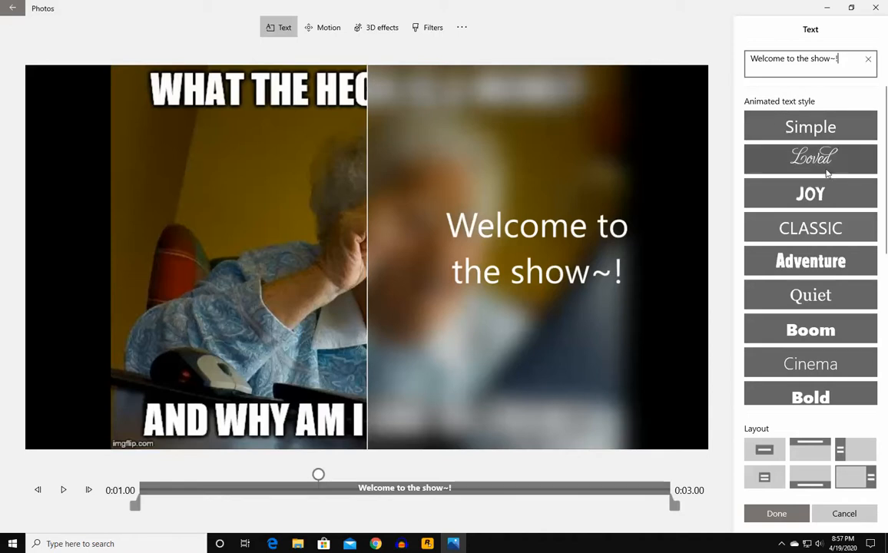
pyautogui.click(812, 265)
pyautogui.click(813, 296)
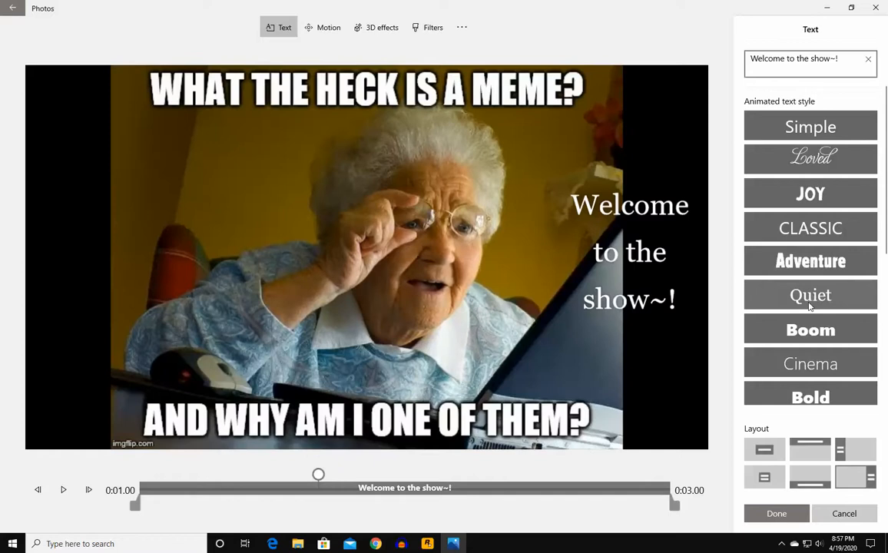
pyautogui.click(796, 265)
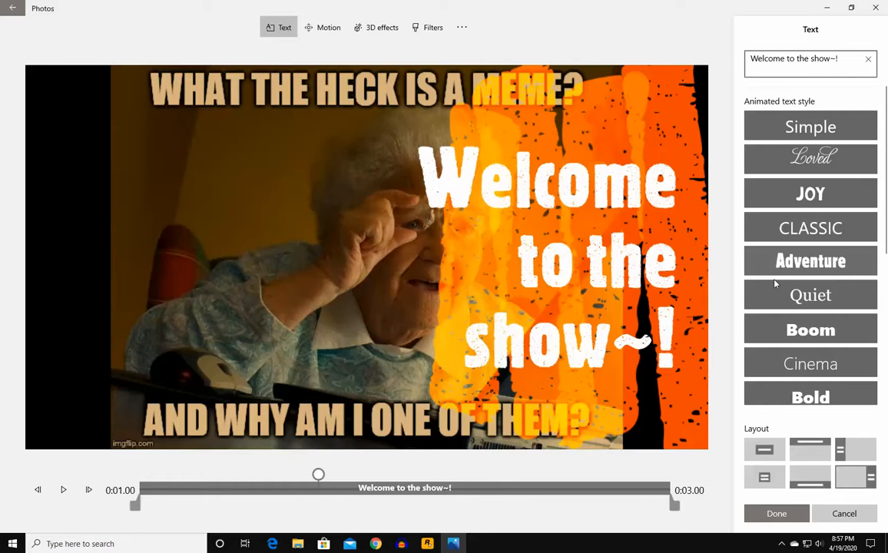
# - Switch the meme caption to the Electric animated text style
pyautogui.click(850, 365)
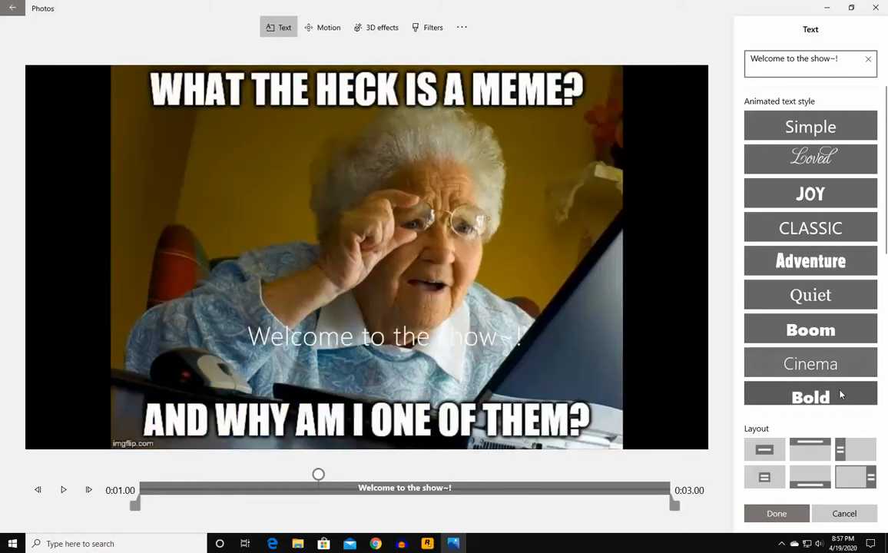
pyautogui.scroll(-1, 838, 376)
pyautogui.scroll(-5, 834, 355)
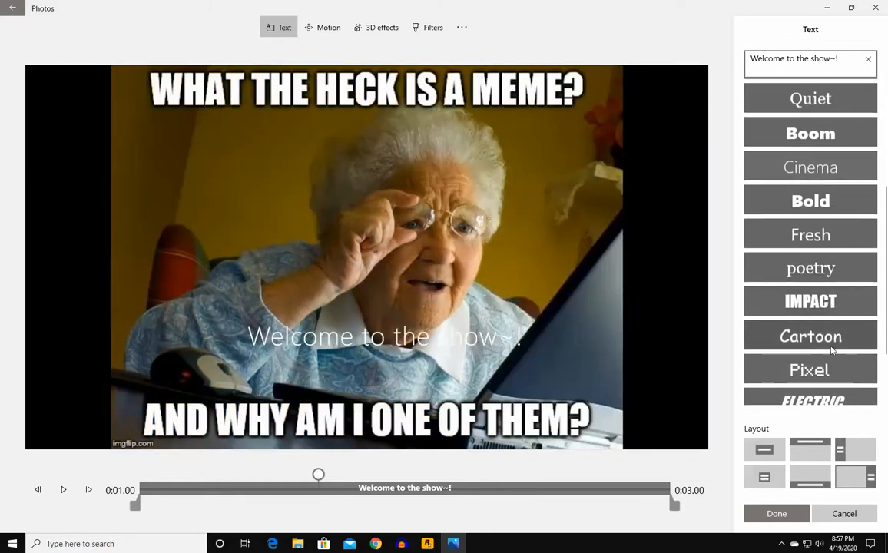
pyautogui.click(834, 403)
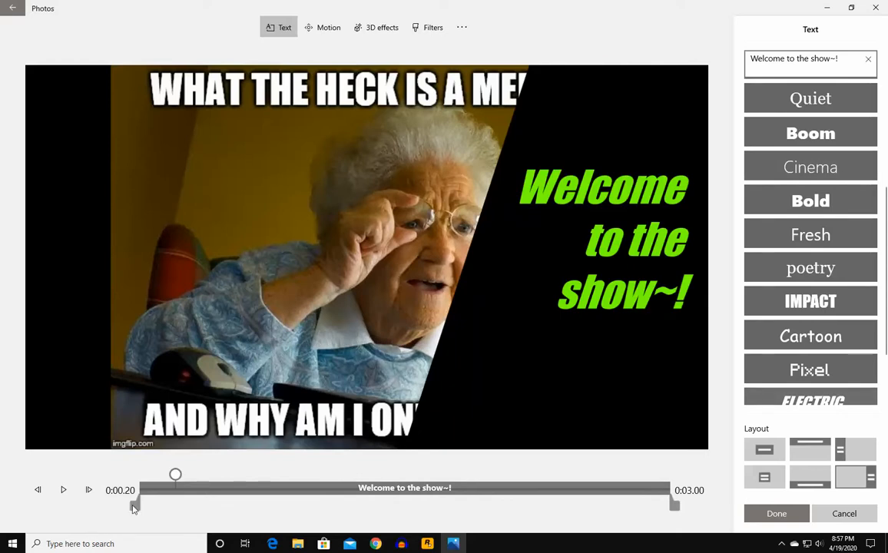
# - Make the caption start slightly later and end before the 3-second clip finishes, then keep it
pyautogui.moveTo(135, 485); pyautogui.dragTo(156, 476)
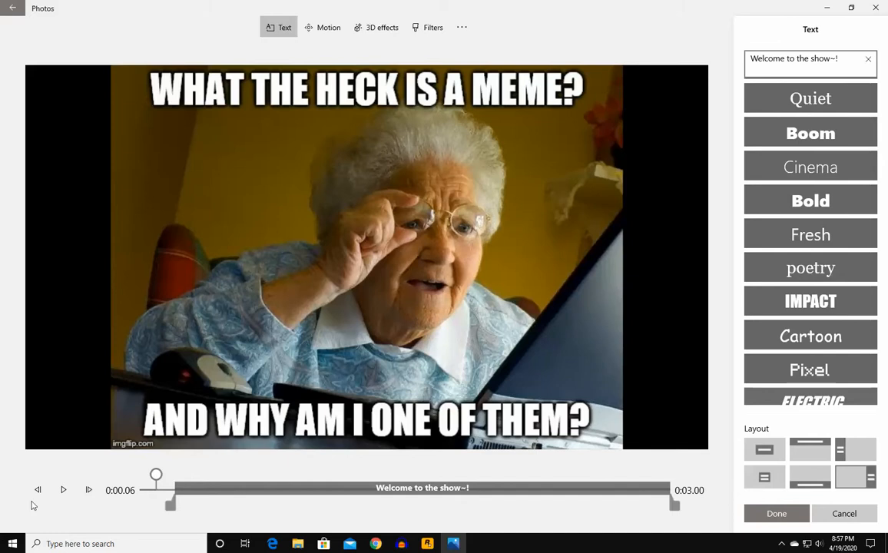
pyautogui.click(64, 490)
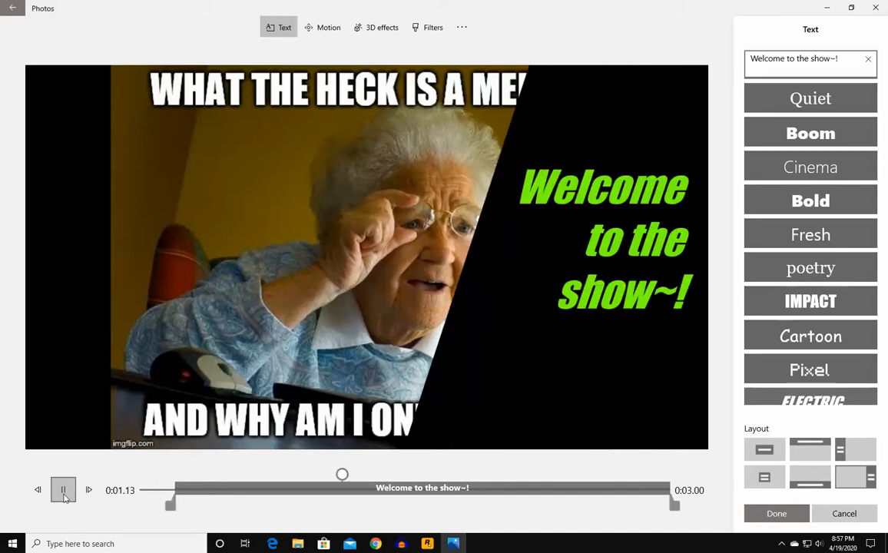
pyautogui.click(64, 491)
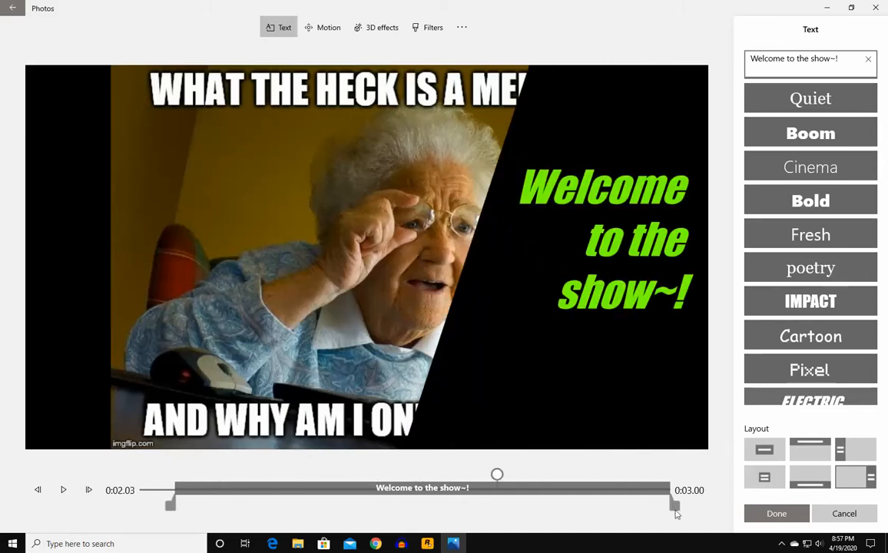
pyautogui.moveTo(674, 514); pyautogui.dragTo(559, 514)
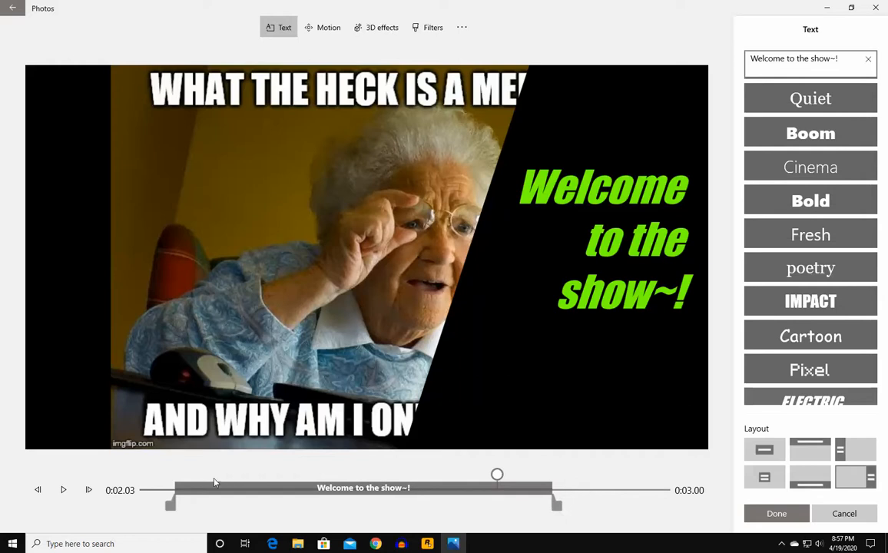
pyautogui.click(63, 495)
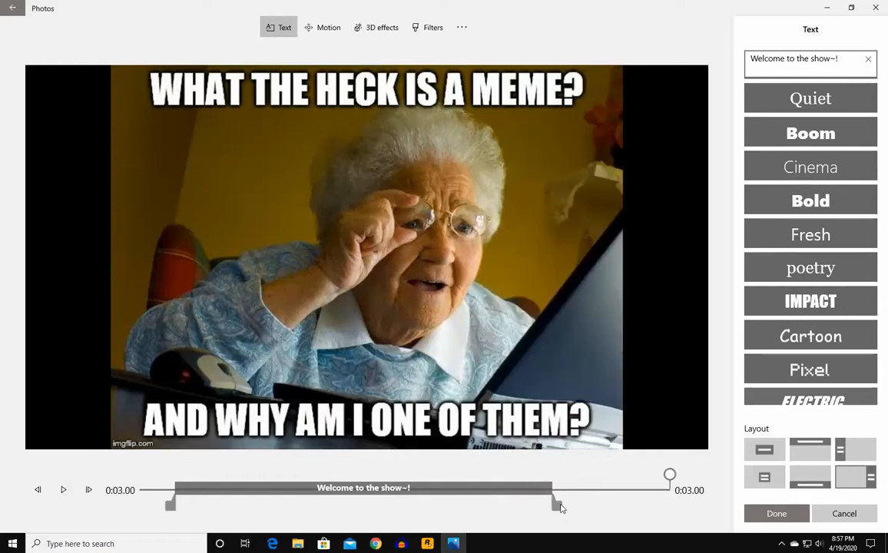
pyautogui.click(775, 513)
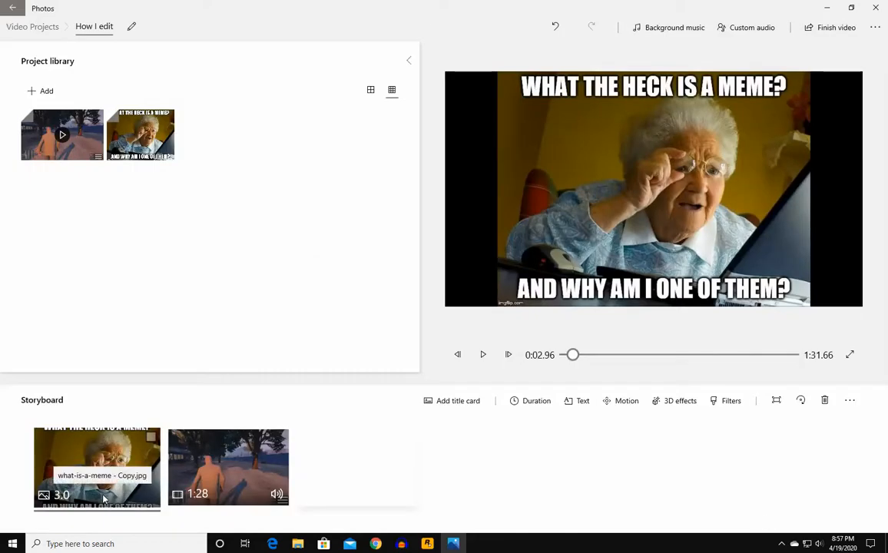
pyautogui.click(750, 28)
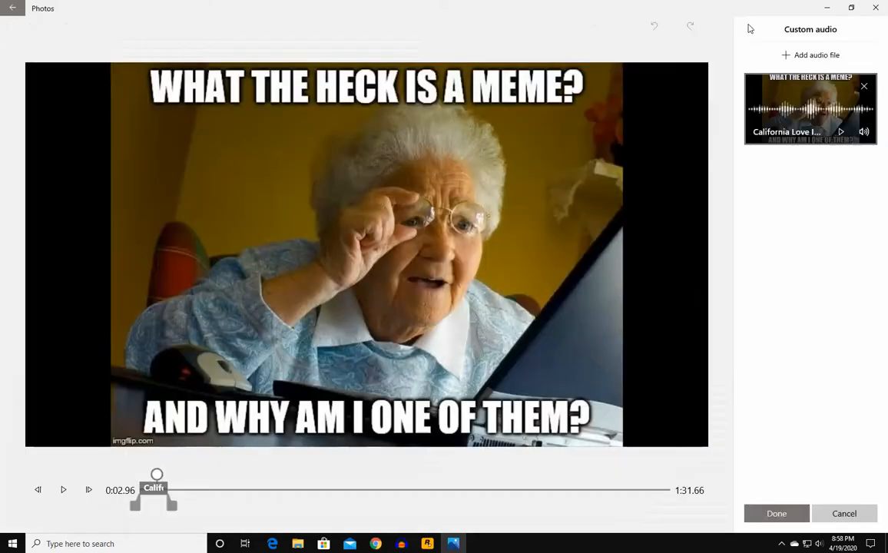
pyautogui.click(863, 86)
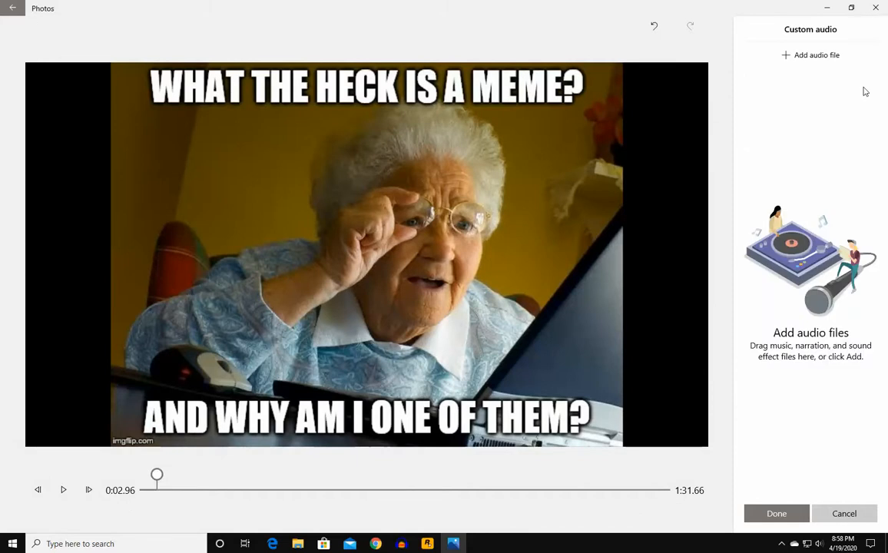
pyautogui.click(783, 61)
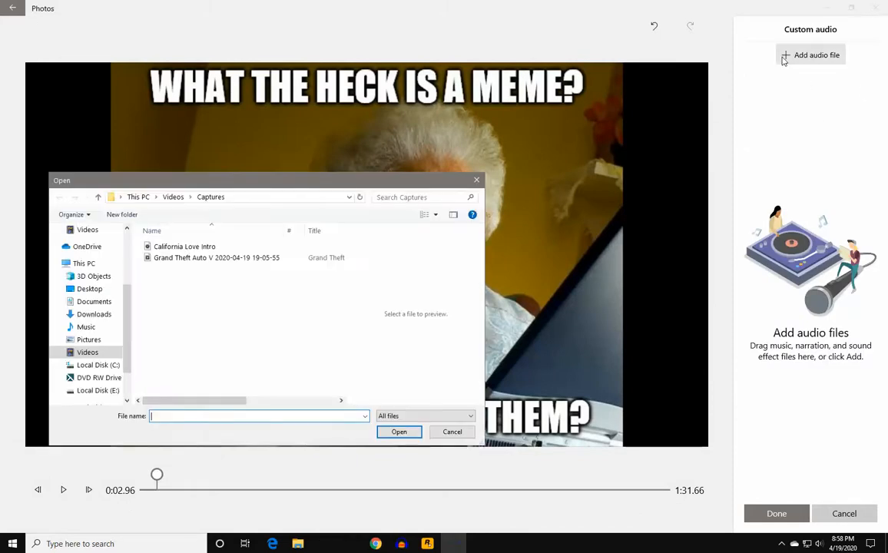
pyautogui.click(173, 247)
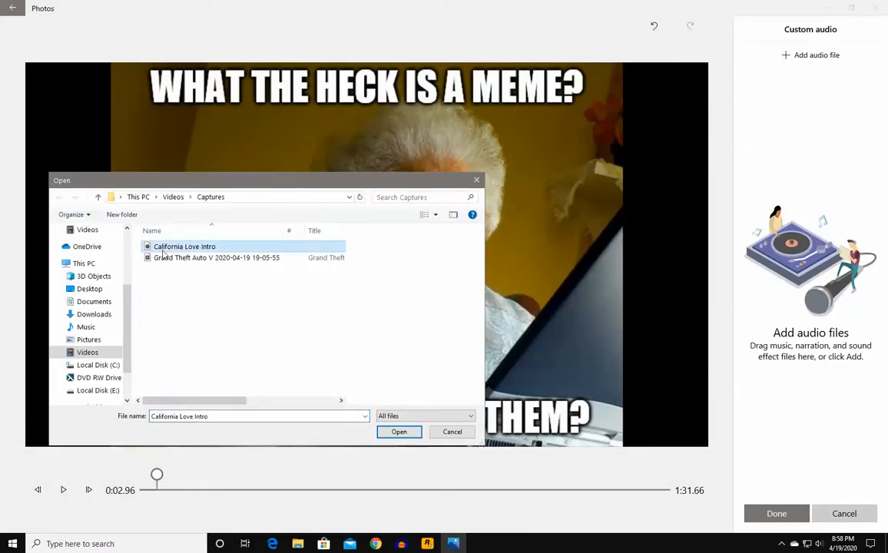
pyautogui.click(400, 431)
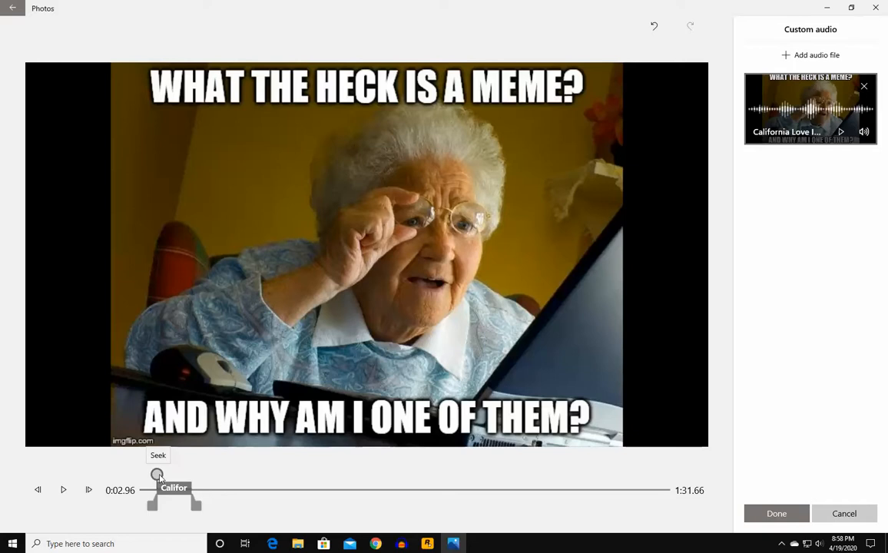
pyautogui.moveTo(158, 477); pyautogui.dragTo(142, 482)
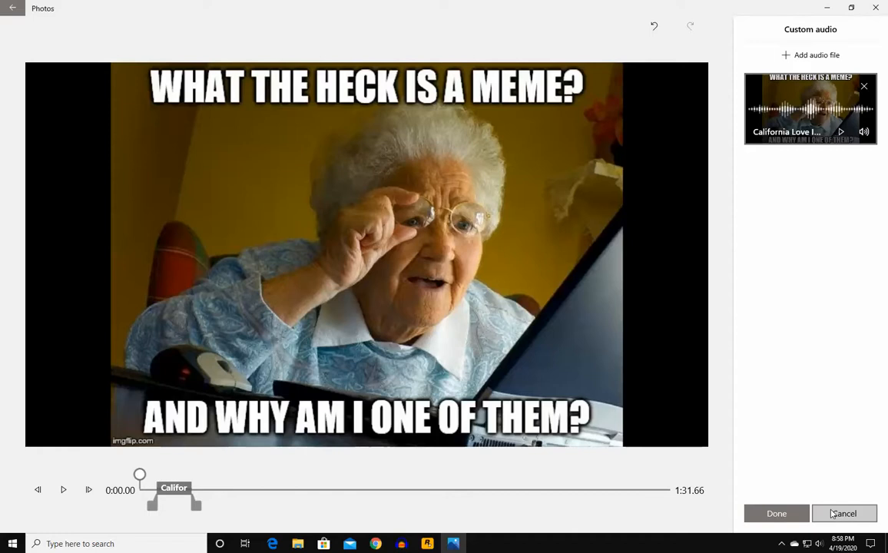
pyautogui.click(799, 515)
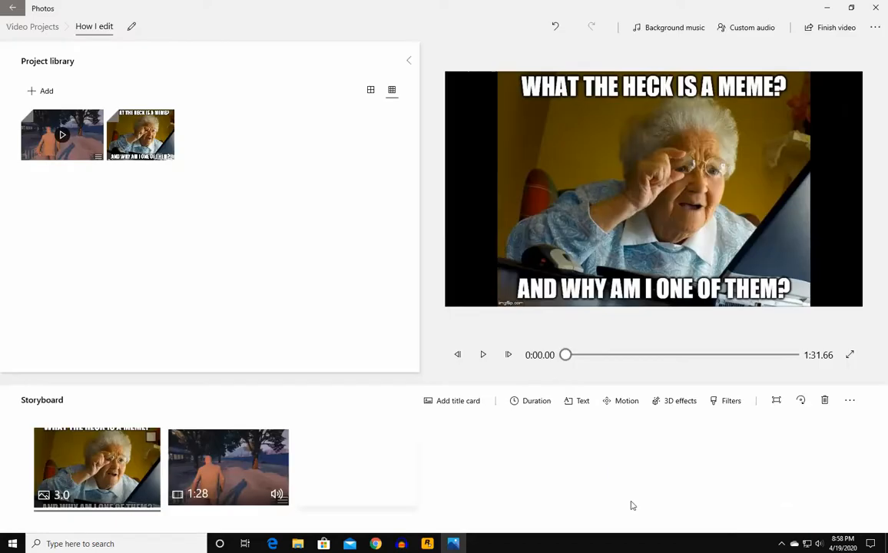
# - Remove the existing California Love custom audio track
pyautogui.click(483, 355)
pyautogui.click(484, 360)
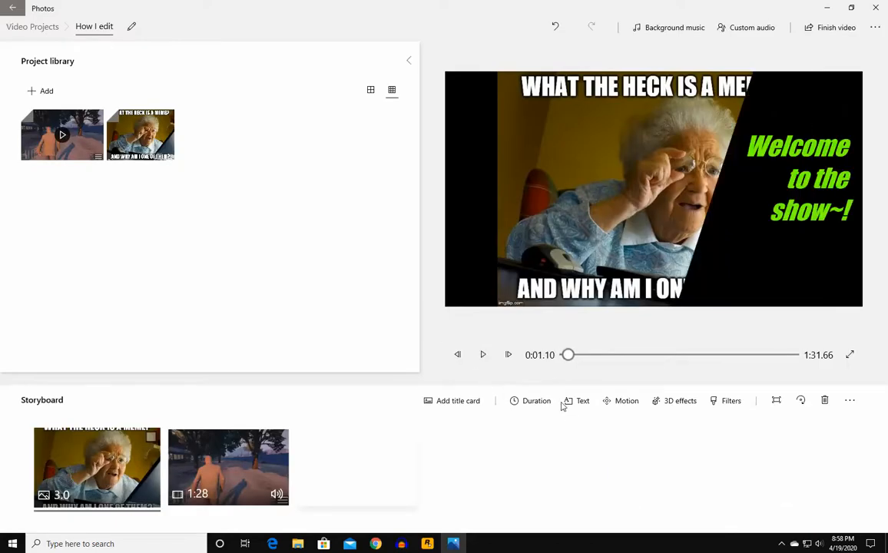
pyautogui.click(751, 29)
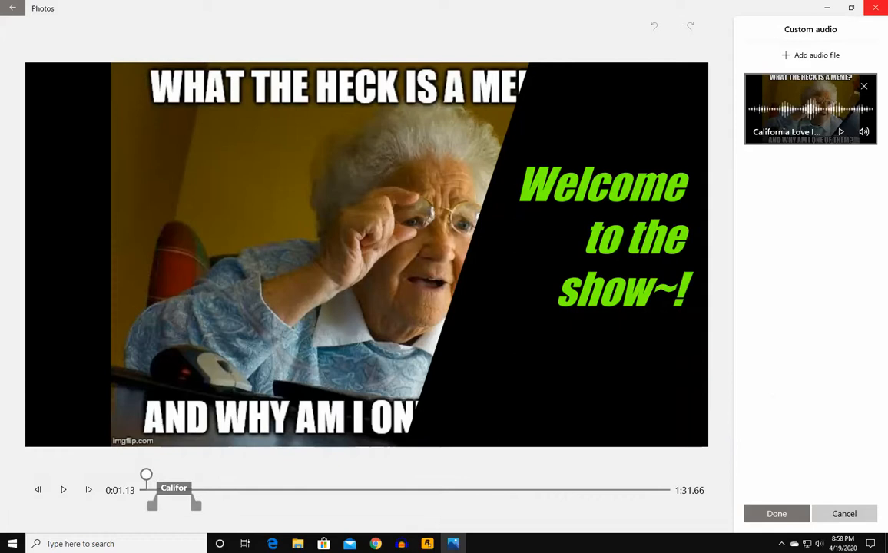
pyautogui.click(863, 86)
# - Re-add California Love Intro as custom audio starting at 0:00 and keep it
pyautogui.moveTo(145, 476); pyautogui.dragTo(127, 480)
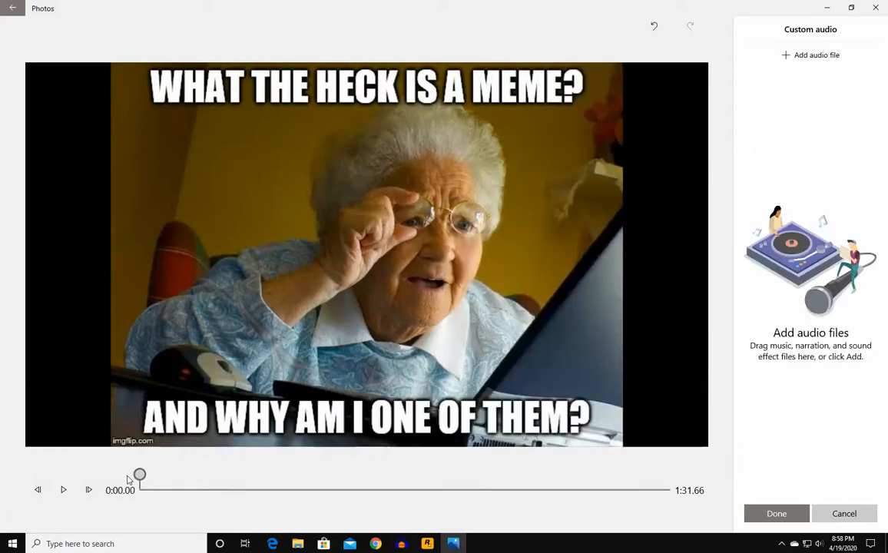
pyautogui.click(823, 62)
pyautogui.click(189, 246)
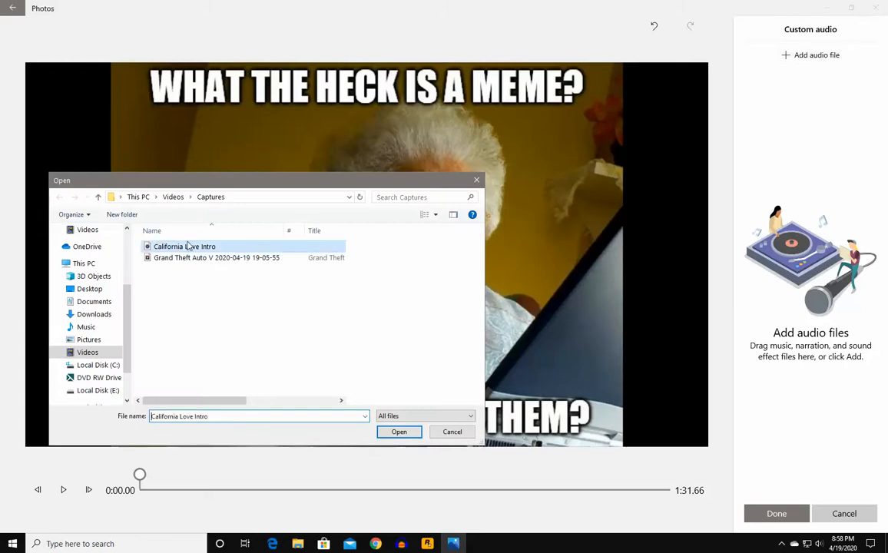
pyautogui.click(392, 432)
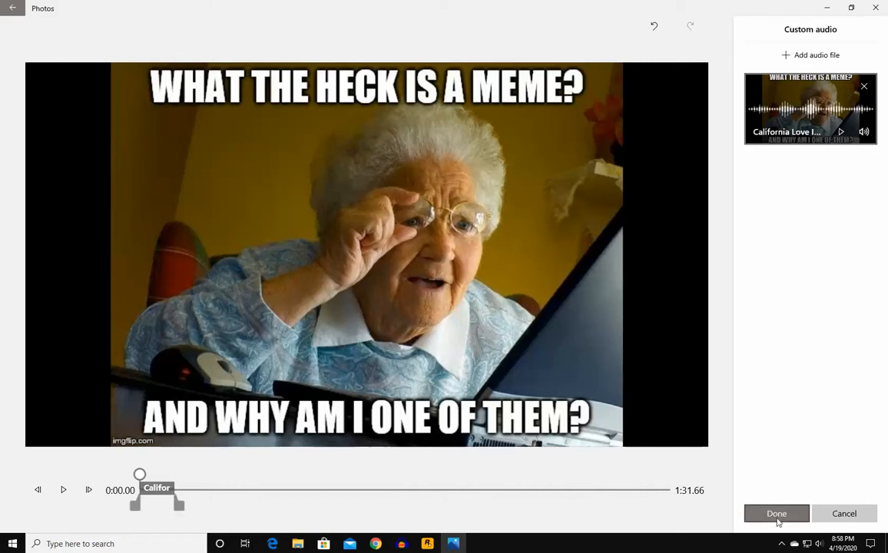
pyautogui.click(776, 516)
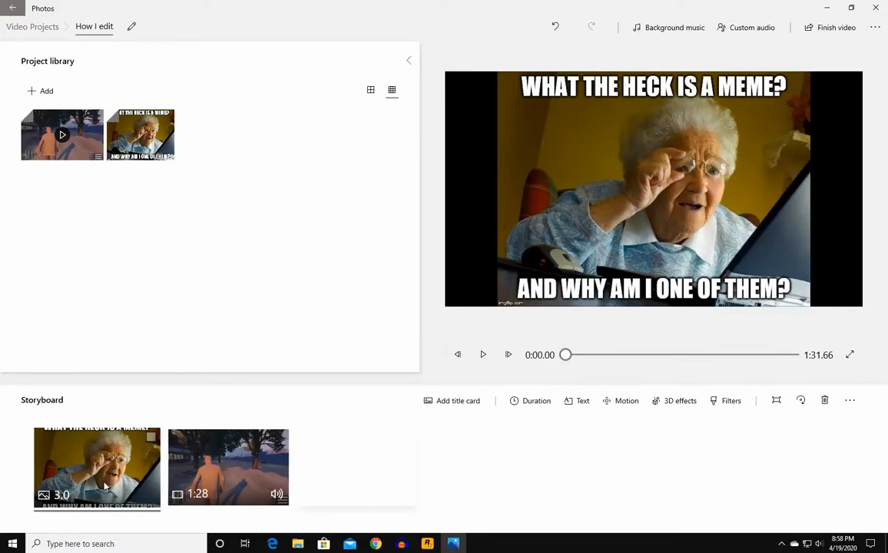
pyautogui.click(484, 353)
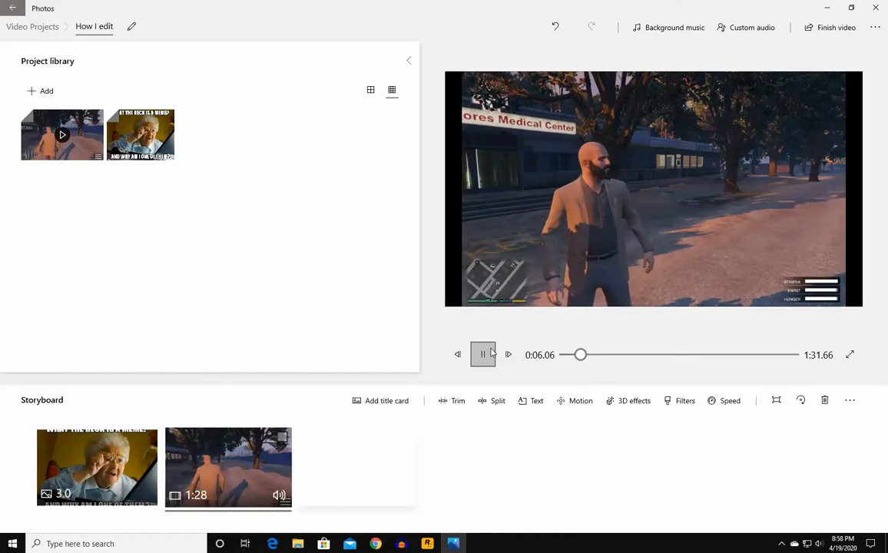
pyautogui.click(491, 353)
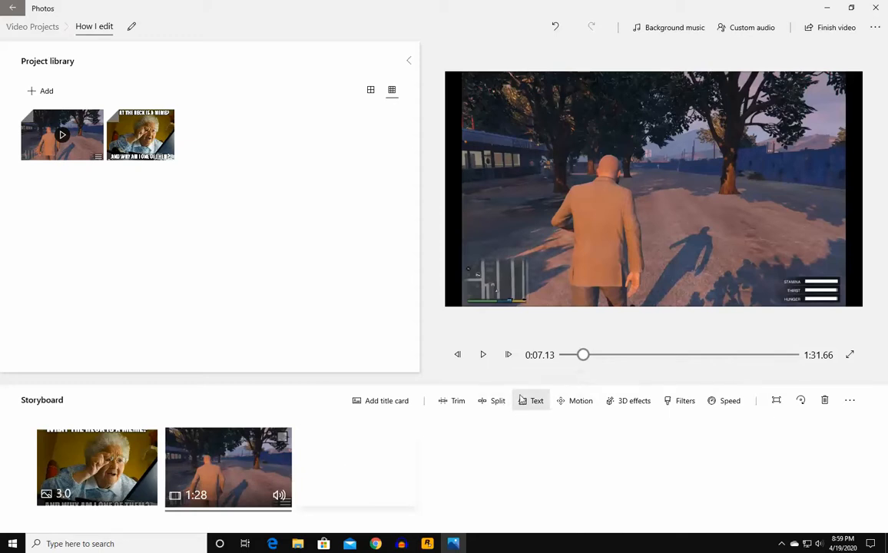
pyautogui.moveTo(582, 356); pyautogui.dragTo(575, 355)
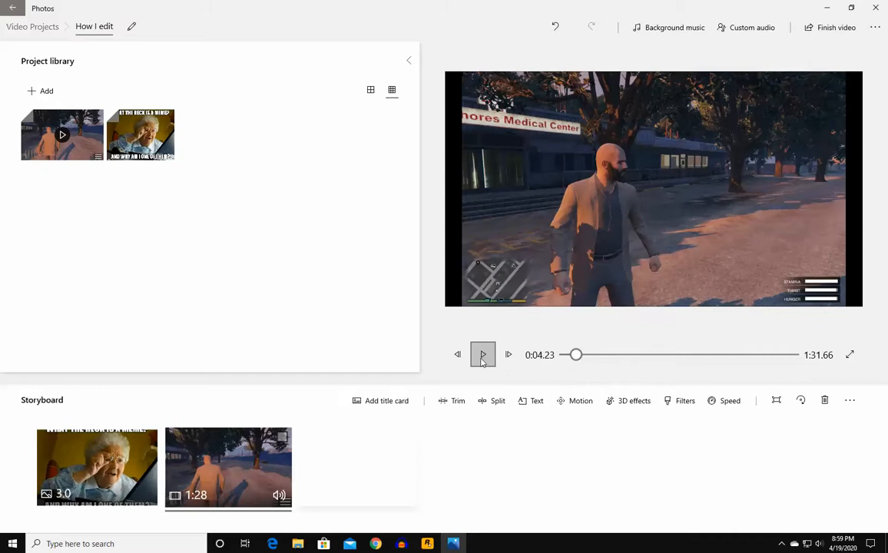
# - Type the caption 'Welcome Sandy Shores' on the GTA clip and move its start earlier
pyautogui.click(547, 402)
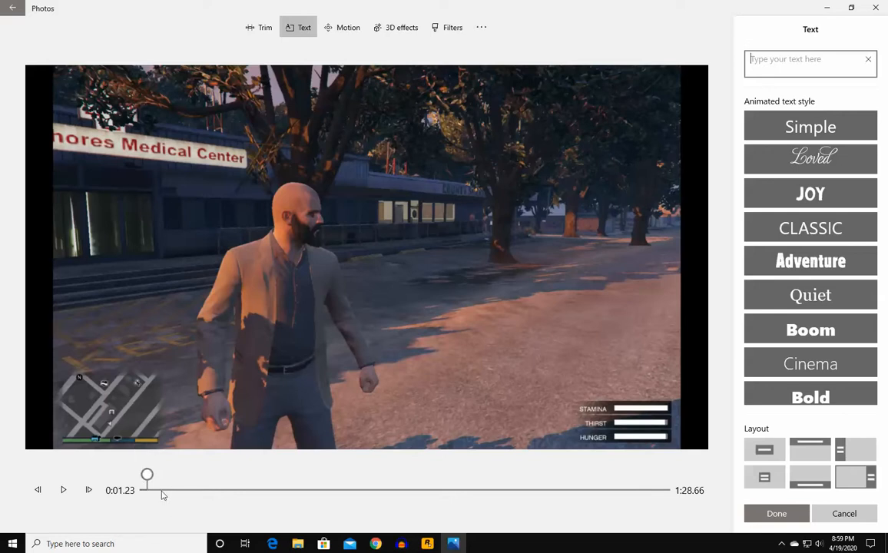
pyautogui.moveTo(147, 476); pyautogui.dragTo(282, 476)
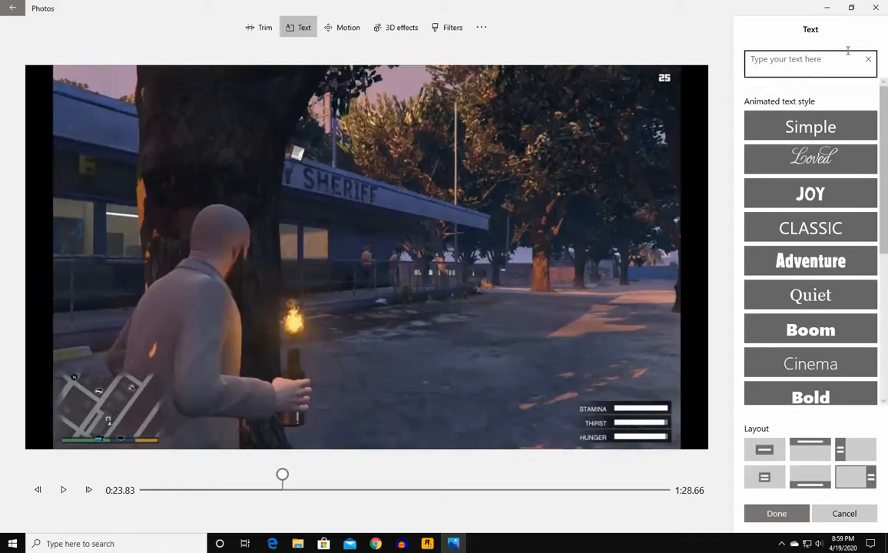
pyautogui.click(824, 61)
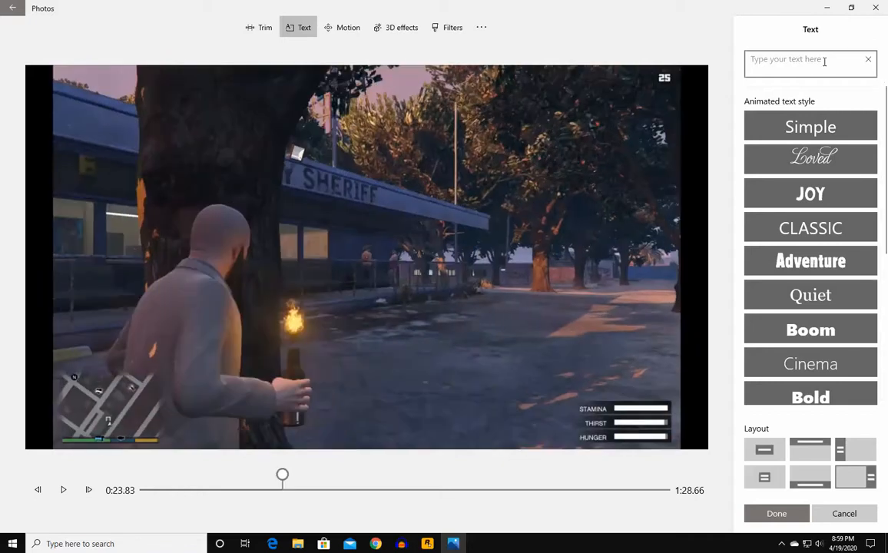
pyautogui.write('Welcom to')
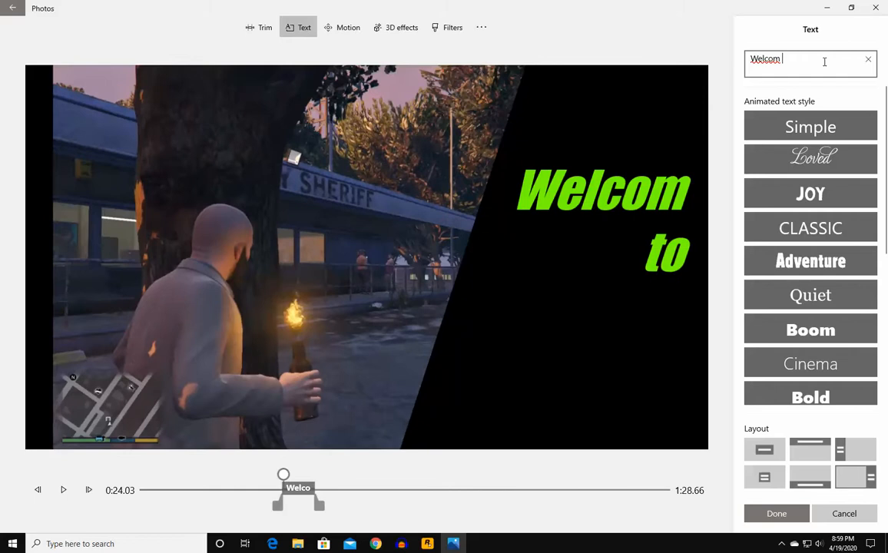
pyautogui.press('BackSpace')
pyautogui.write('e Sandy')
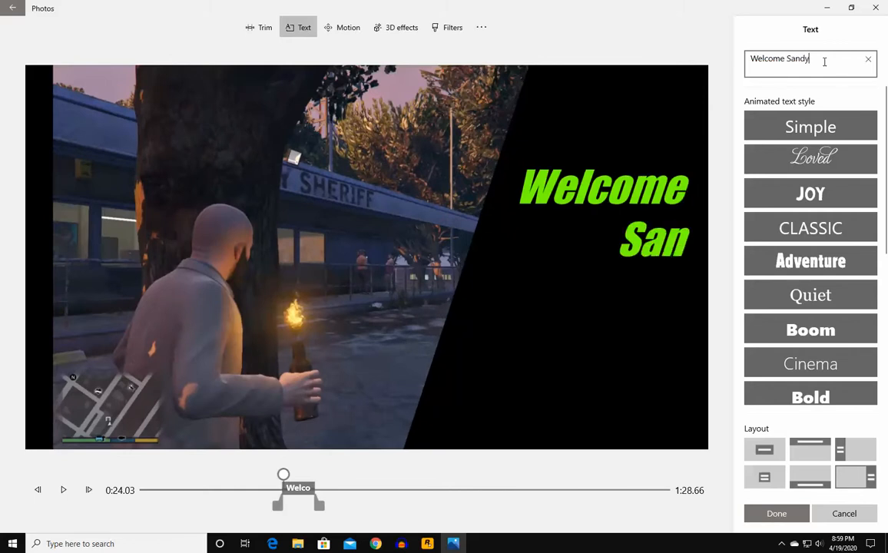
pyautogui.write(' Shores')
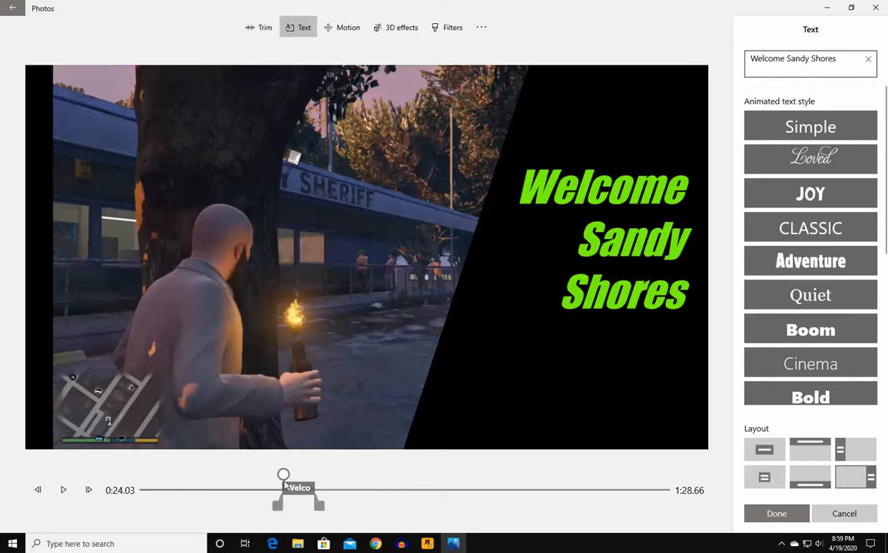
pyautogui.moveTo(283, 476); pyautogui.dragTo(186, 478)
pyautogui.moveTo(278, 505); pyautogui.dragTo(182, 507)
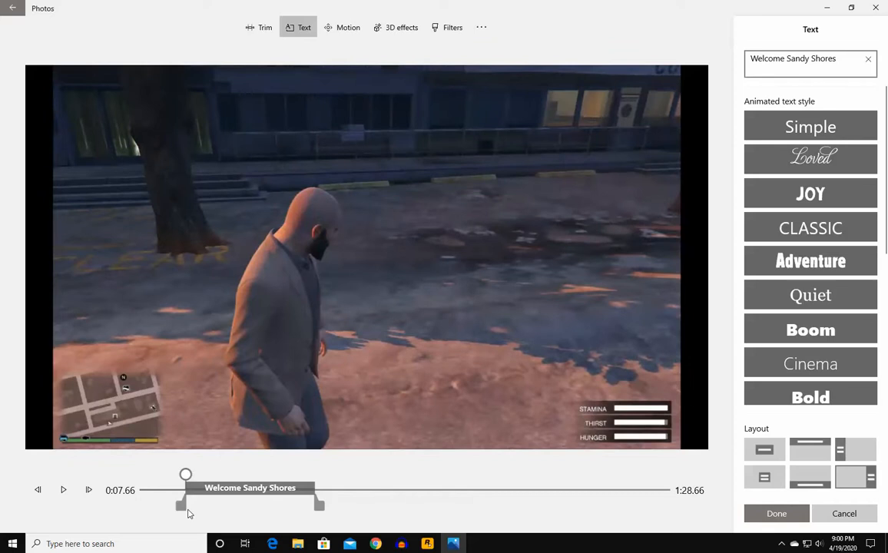
# - Trim the Welcome Sandy Shores caption to a shorter, earlier span
pyautogui.moveTo(321, 505); pyautogui.dragTo(165, 511)
pyautogui.moveTo(226, 506); pyautogui.dragTo(195, 511)
pyautogui.moveTo(185, 476); pyautogui.dragTo(175, 476)
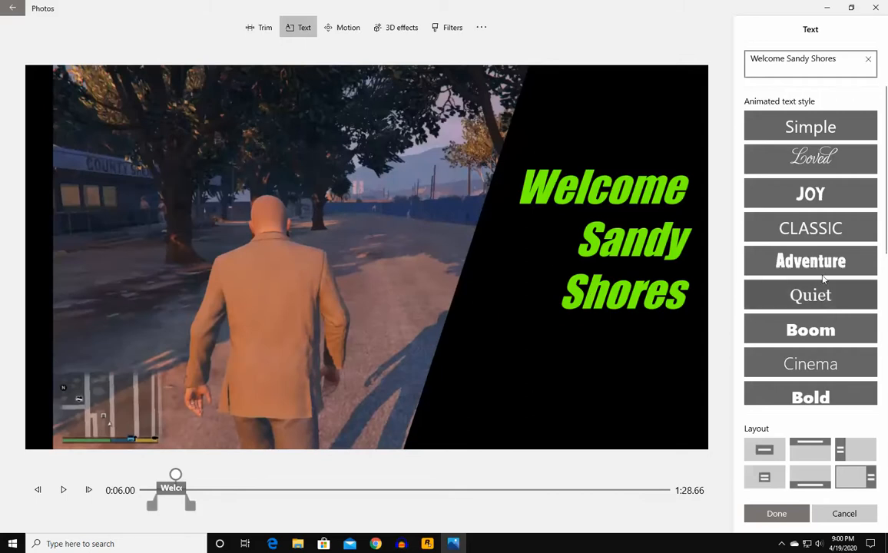
# - Give the title the Fresh style in the Right layout and keep the changes
pyautogui.scroll(-1, 824, 296)
pyautogui.scroll(-3, 824, 296)
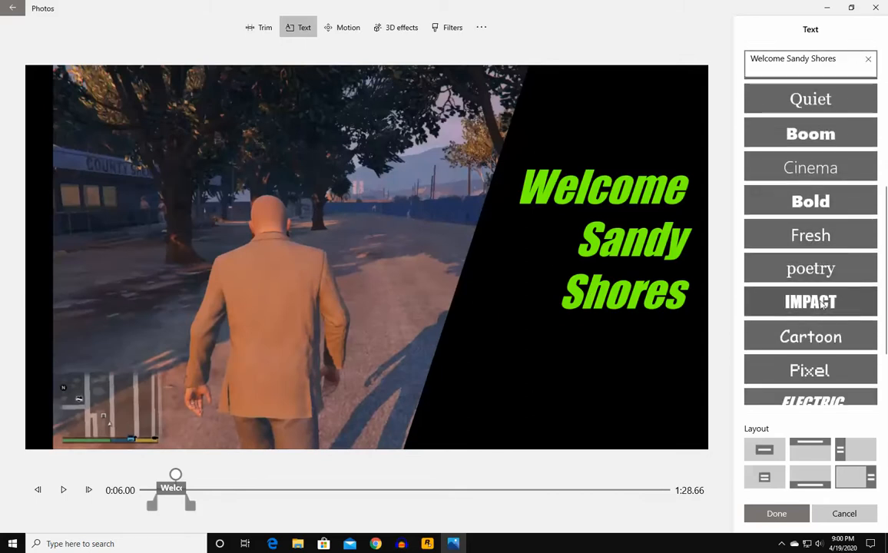
pyautogui.click(822, 235)
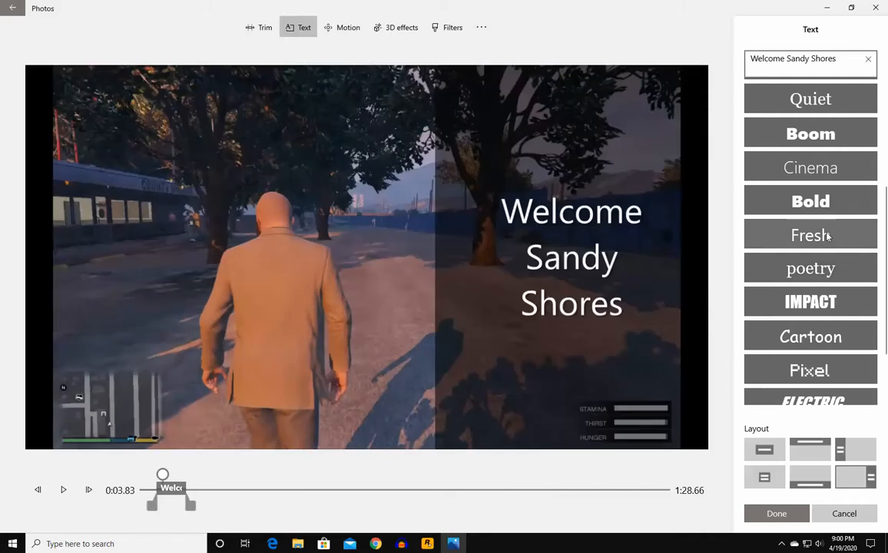
pyautogui.click(760, 454)
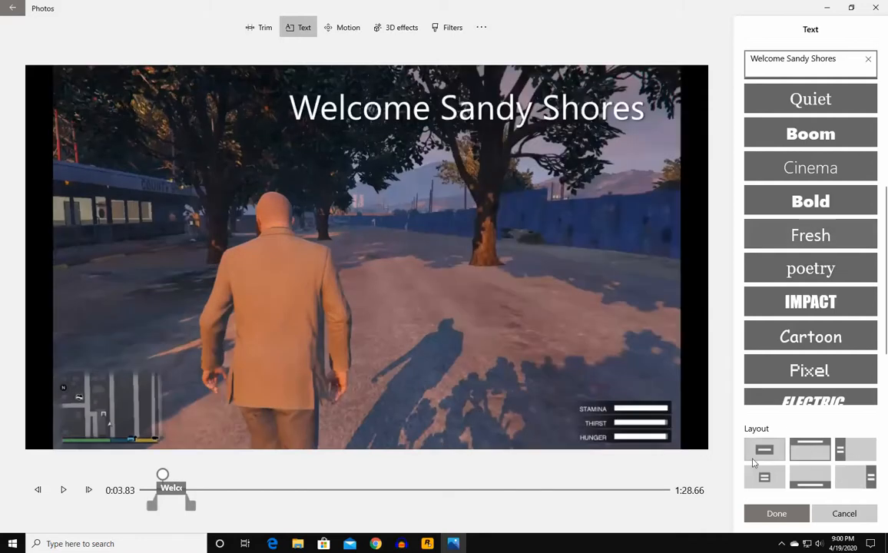
pyautogui.click(764, 476)
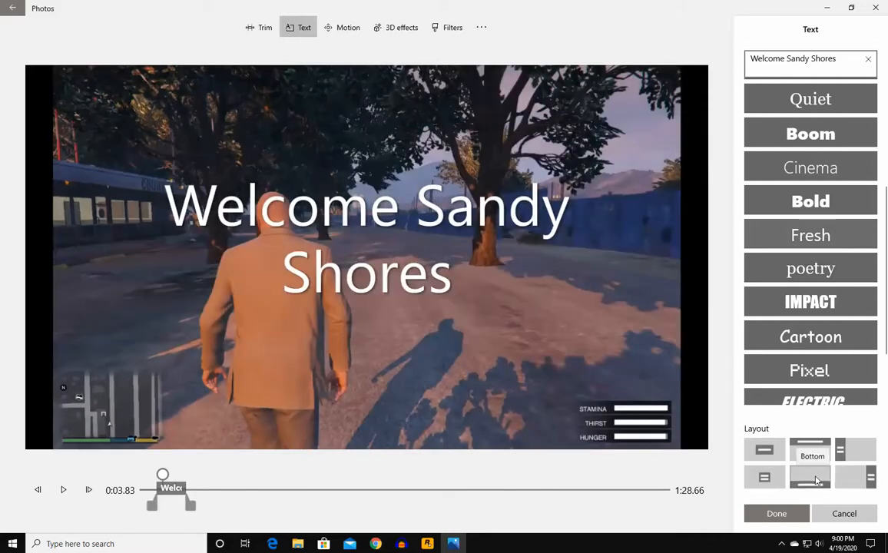
pyautogui.click(810, 476)
pyautogui.click(860, 480)
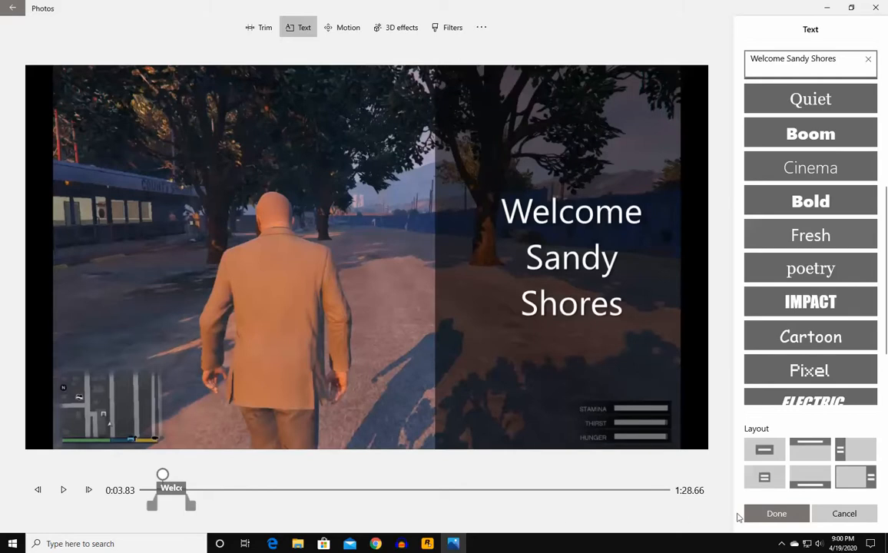
pyautogui.click(775, 513)
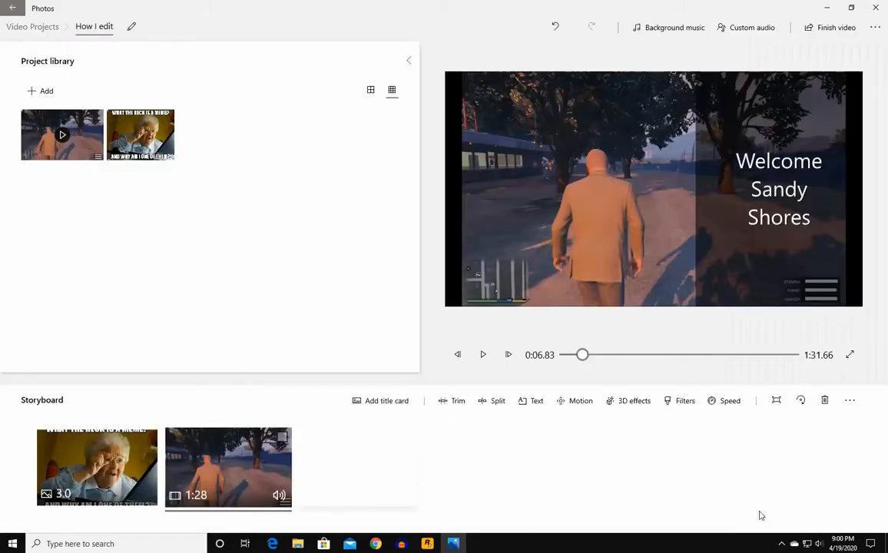
# - Split the GTA clip at 0:11.36 into an 11.37-second clip and a 1:17 clip
pyautogui.click(483, 355)
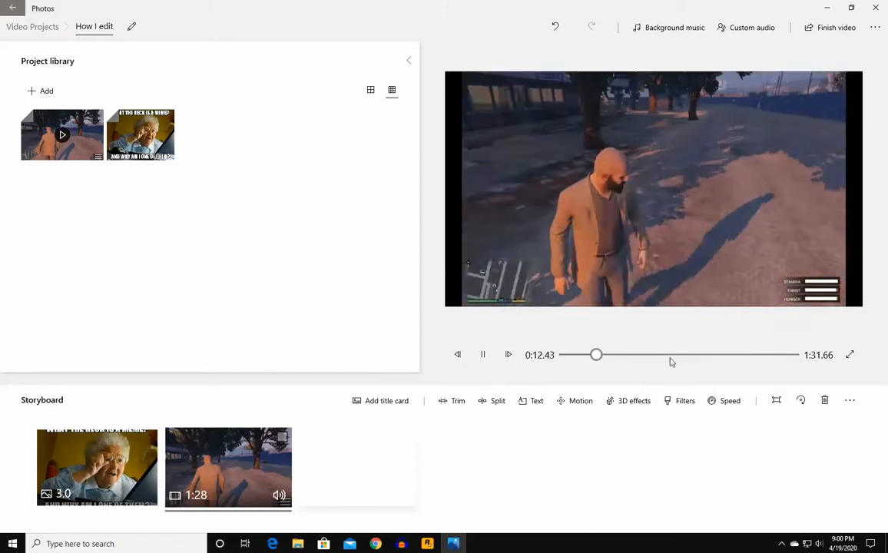
pyautogui.click(484, 353)
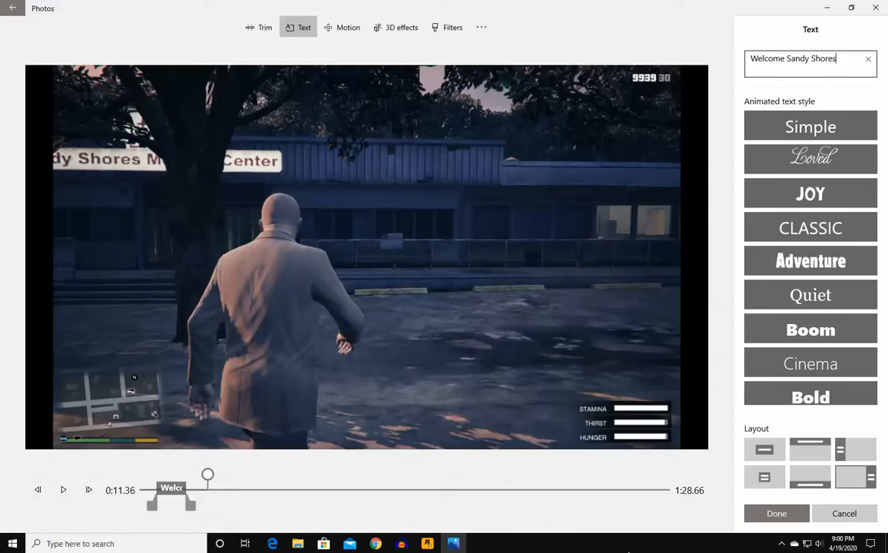
pyautogui.click(854, 521)
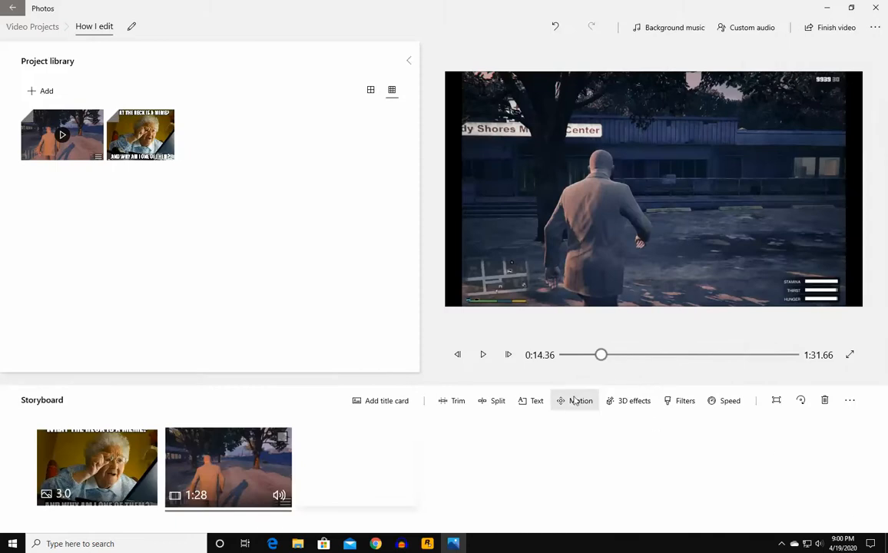
pyautogui.click(498, 402)
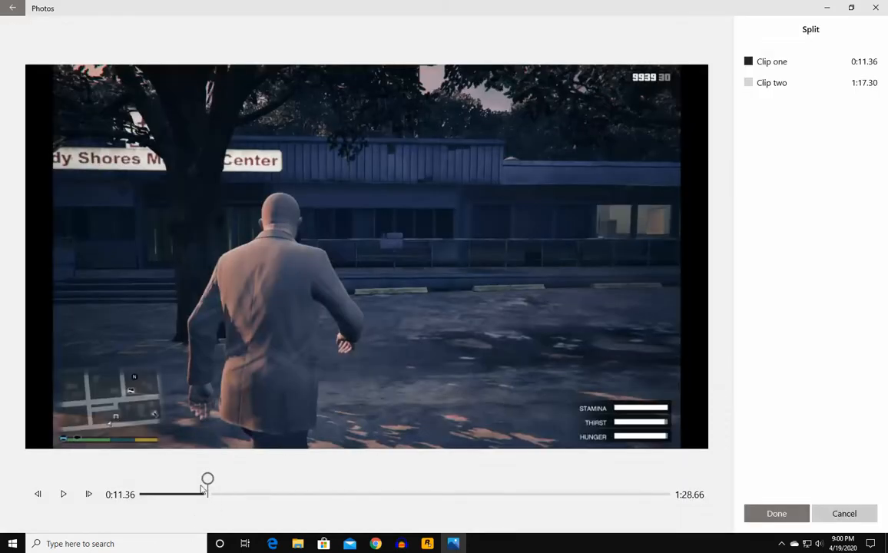
pyautogui.click(776, 513)
pyautogui.click(253, 464)
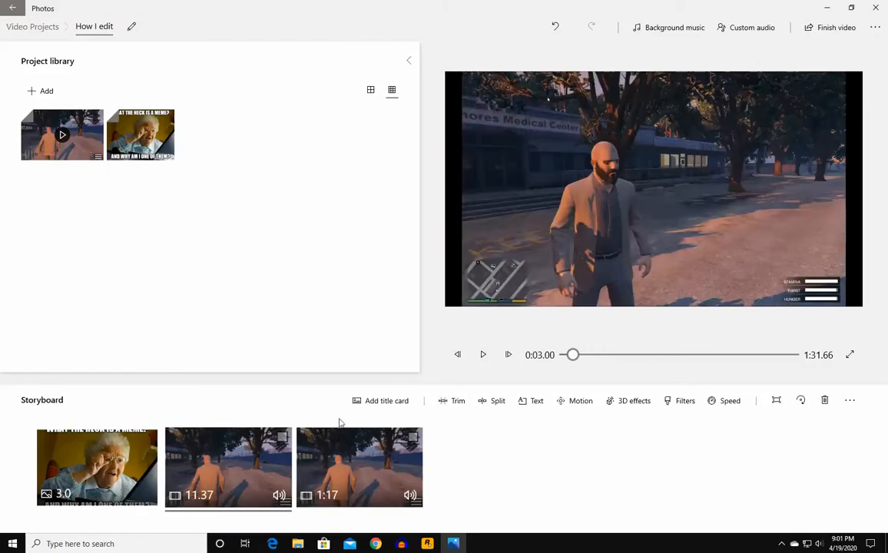
# - Add the caption 'Get yer gun!' to the 1:17 clip
pyautogui.click(484, 355)
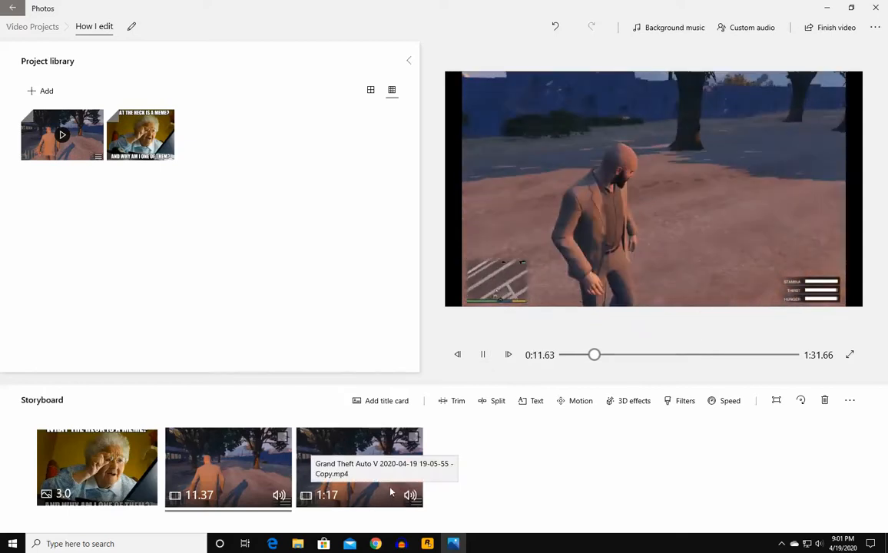
pyautogui.click(482, 354)
pyautogui.click(347, 445)
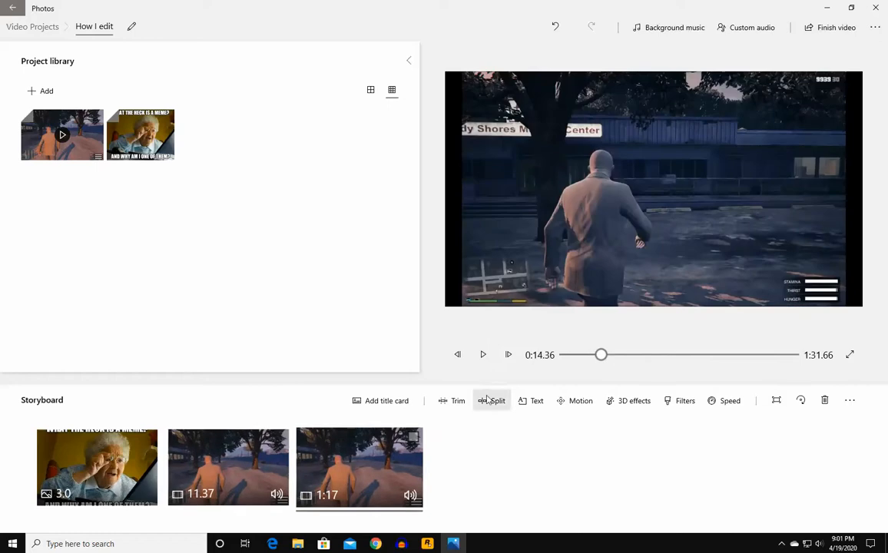
pyautogui.click(534, 401)
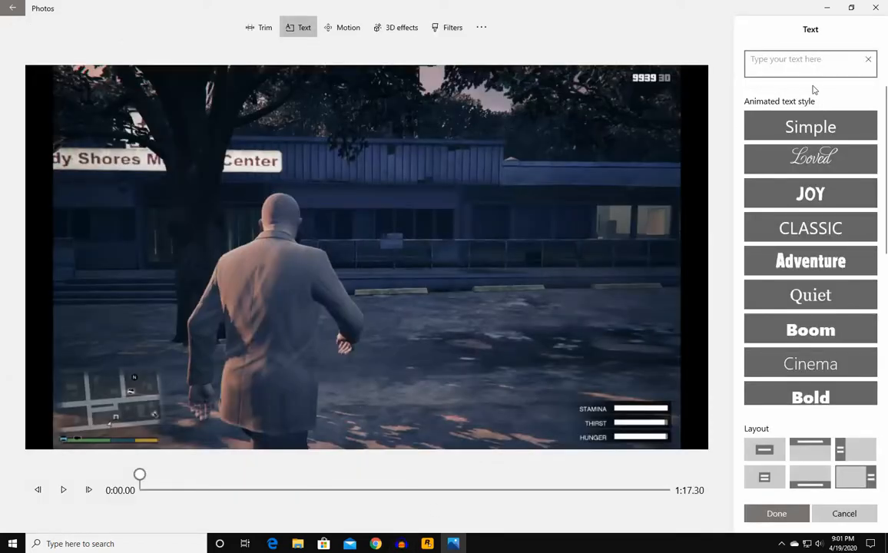
pyautogui.write('G')
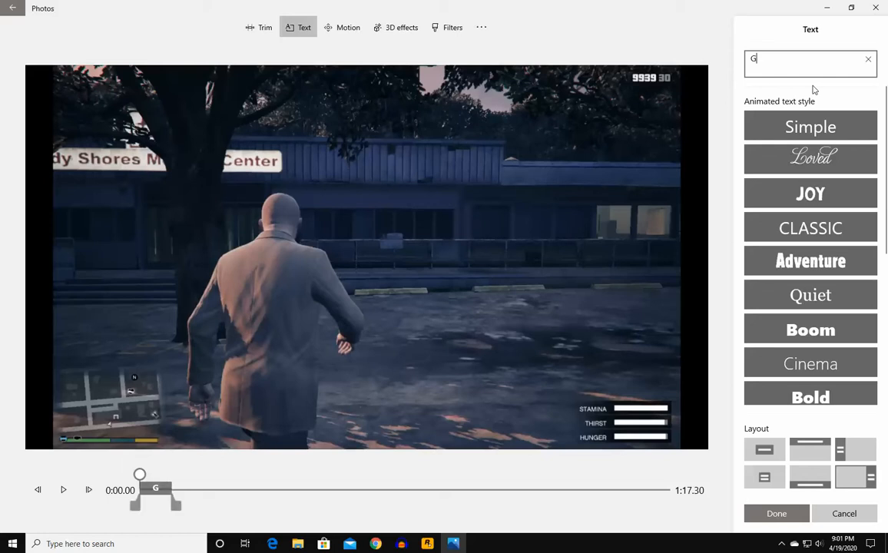
pyautogui.write('et you')
pyautogui.press('BackSpace')
pyautogui.press('BackSpace')
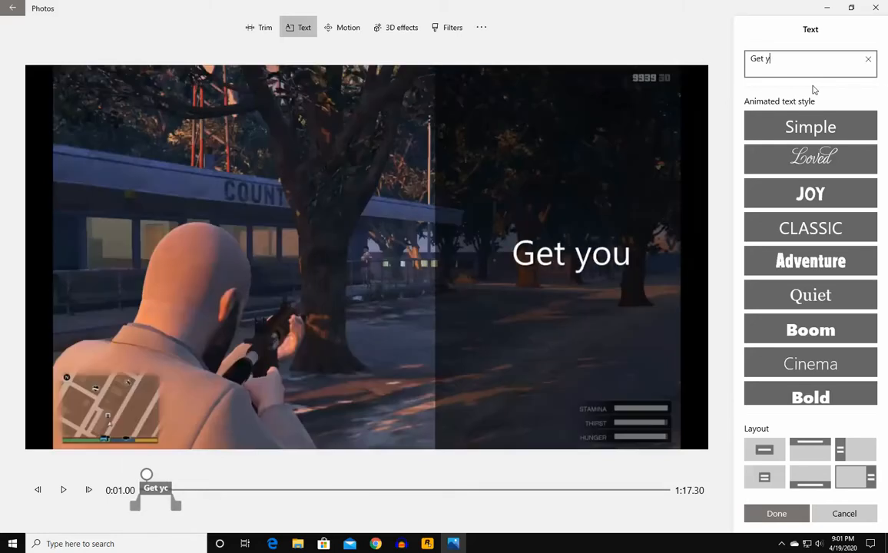
pyautogui.write('er ')
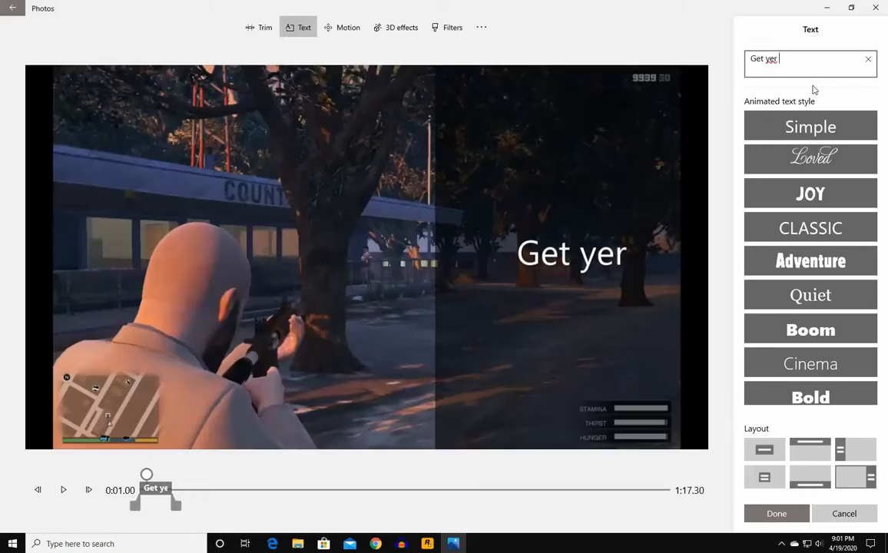
pyautogui.write('gun!')
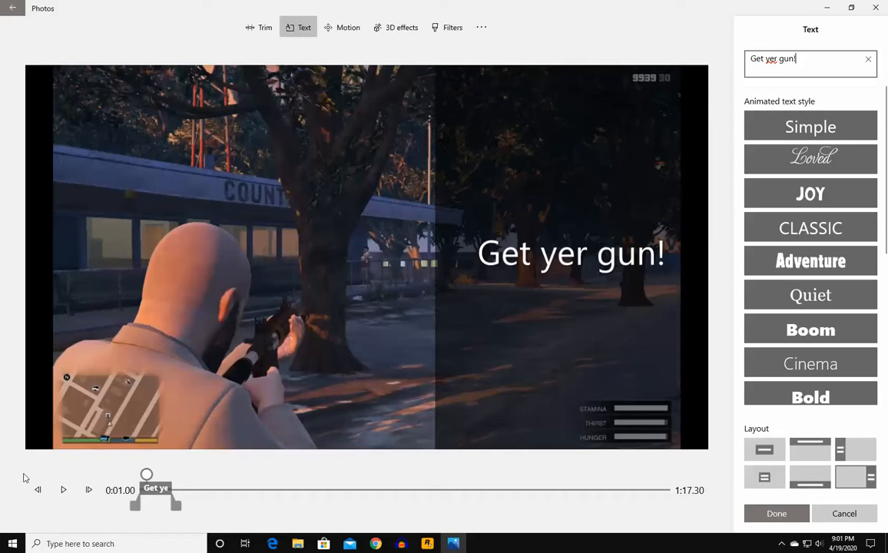
# - Shorten the caption to end around 0:03.6 and preview its timing
pyautogui.click(63, 490)
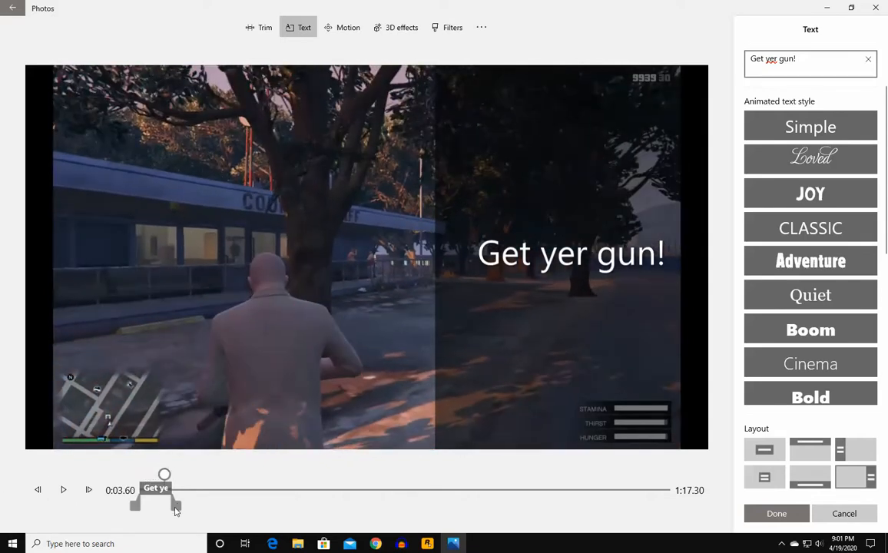
pyautogui.moveTo(175, 510); pyautogui.dragTo(158, 475)
pyautogui.click(65, 490)
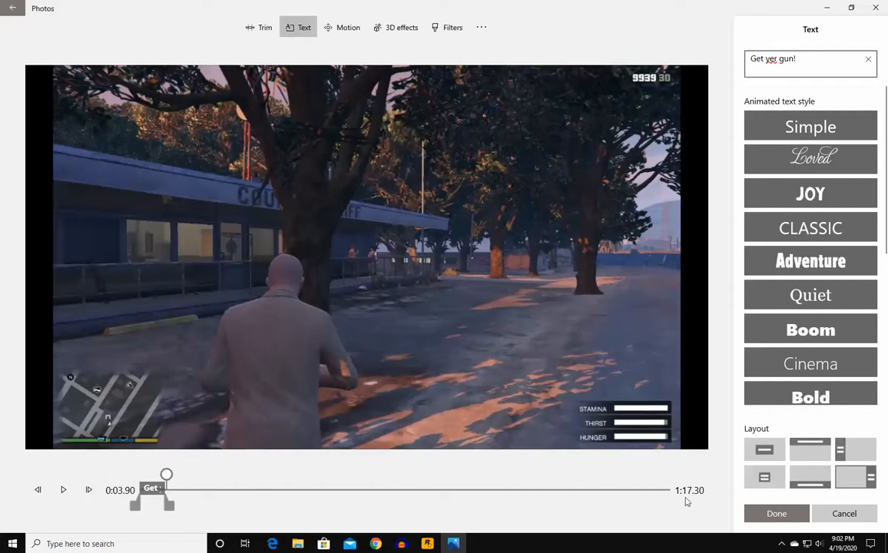
pyautogui.click(64, 496)
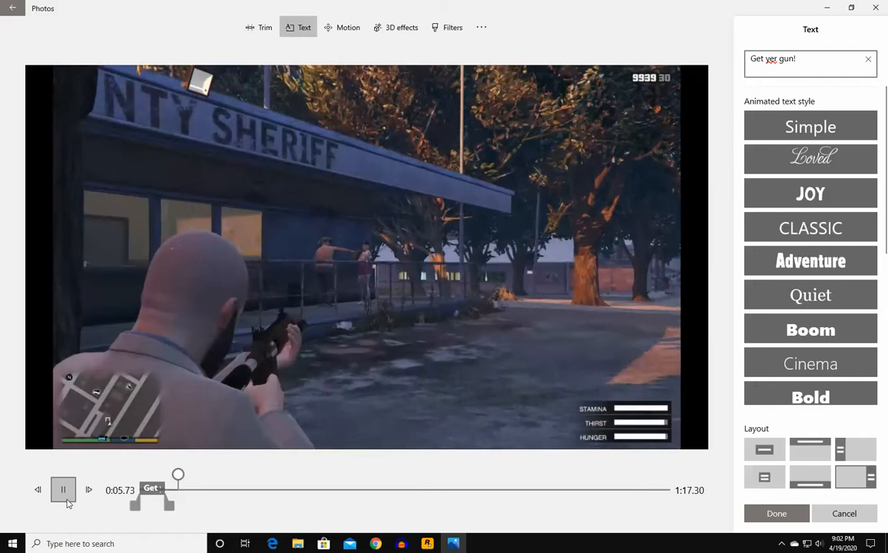
pyautogui.click(67, 503)
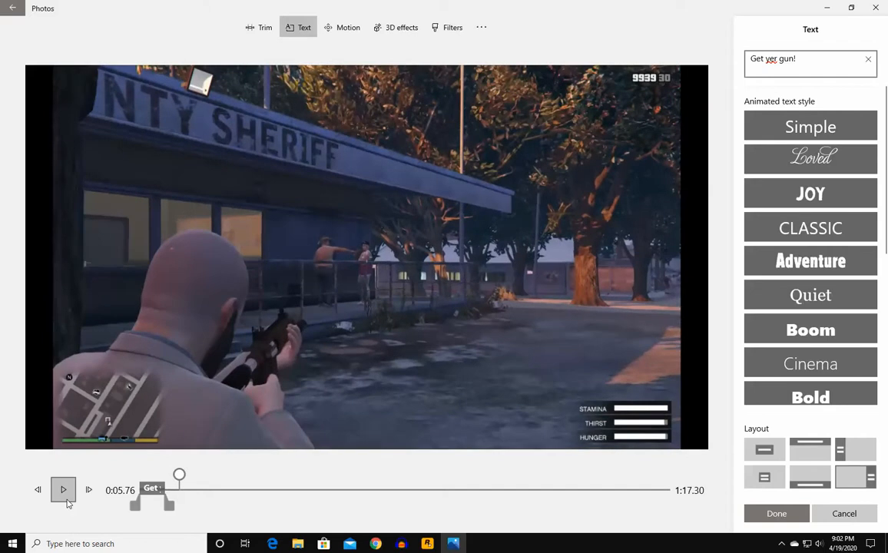
pyautogui.click(66, 502)
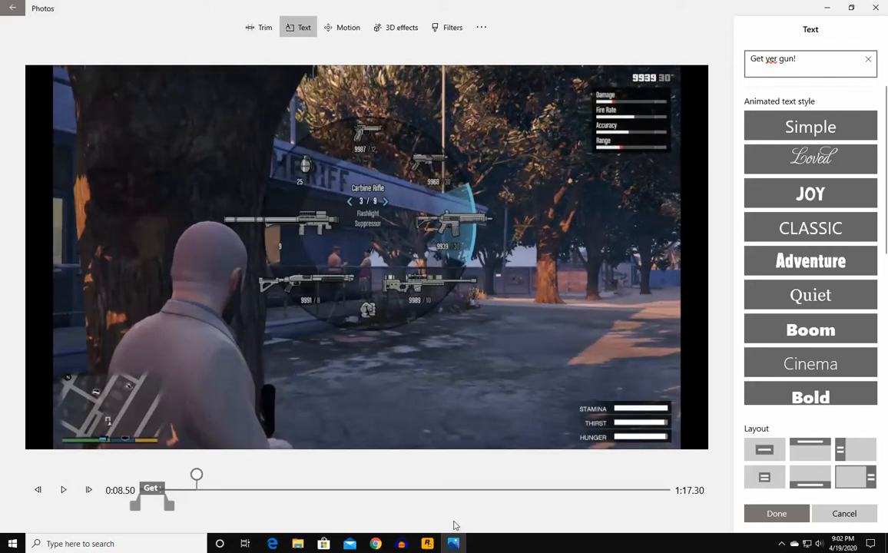
# - Keep the 'Get yer gun!' caption, cut the clip at 0:08.50, and start captioning the 1:08 remainder
pyautogui.click(781, 515)
pyautogui.click(509, 404)
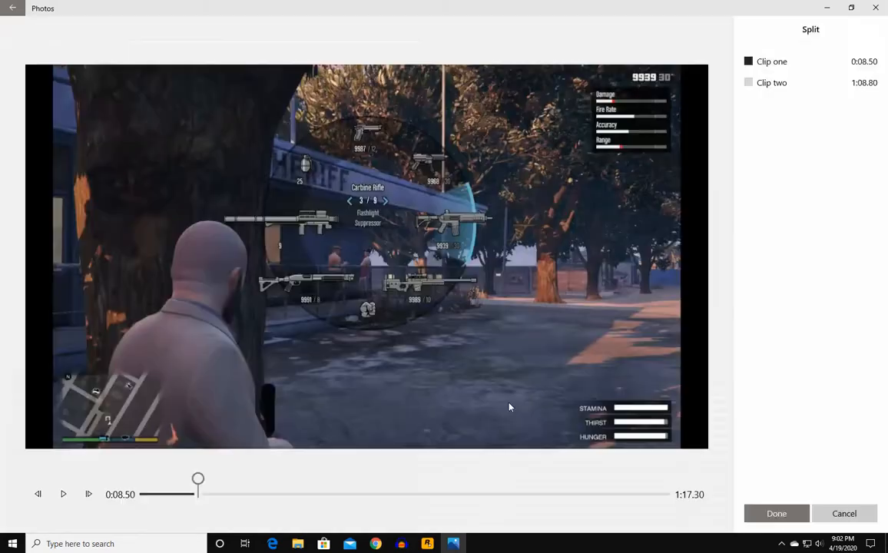
pyautogui.click(774, 513)
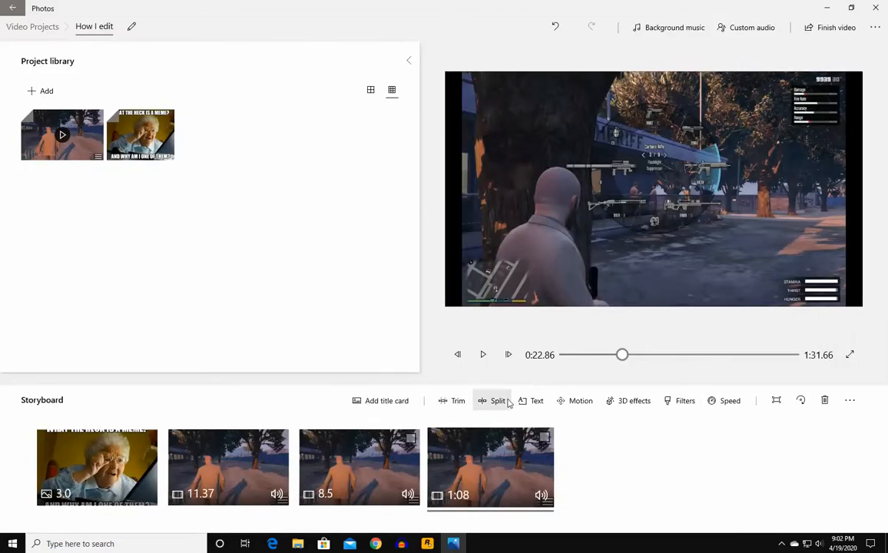
pyautogui.click(536, 402)
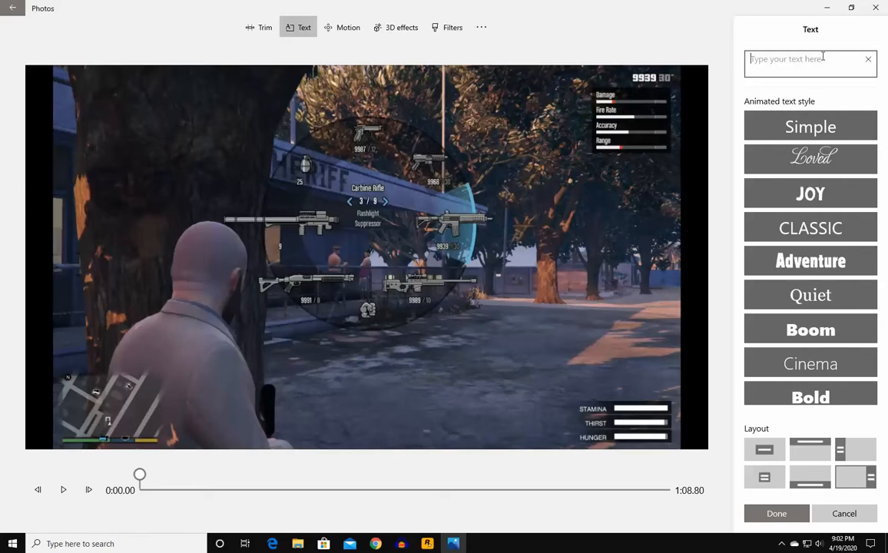
# - Write the caption 'No, that / wont do.', a blank line, then 'Something better.', fixing the spelling of 'better'
pyautogui.write('No - that')
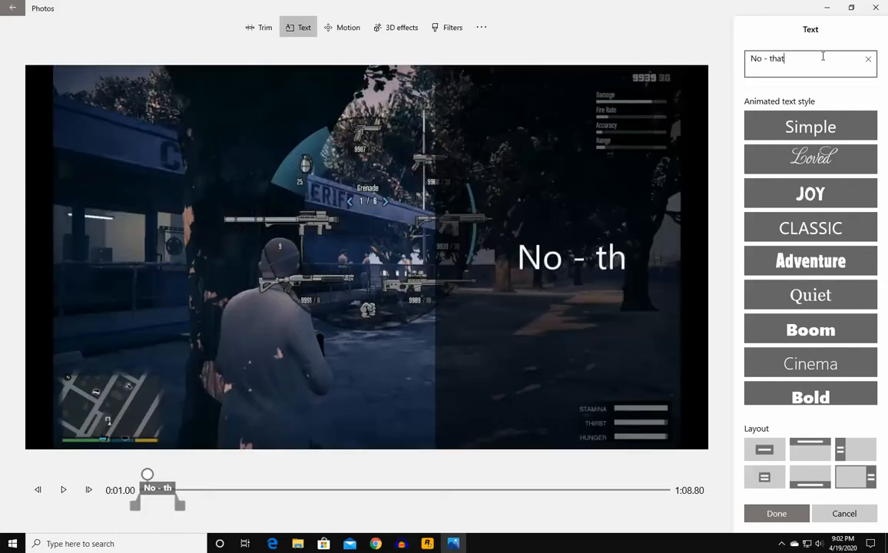
pyautogui.write(' onw')
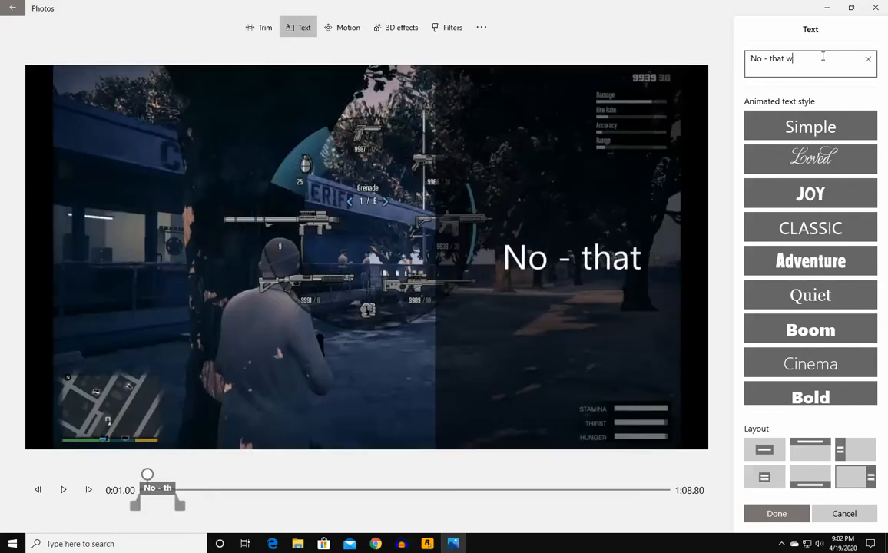
pyautogui.write('t do')
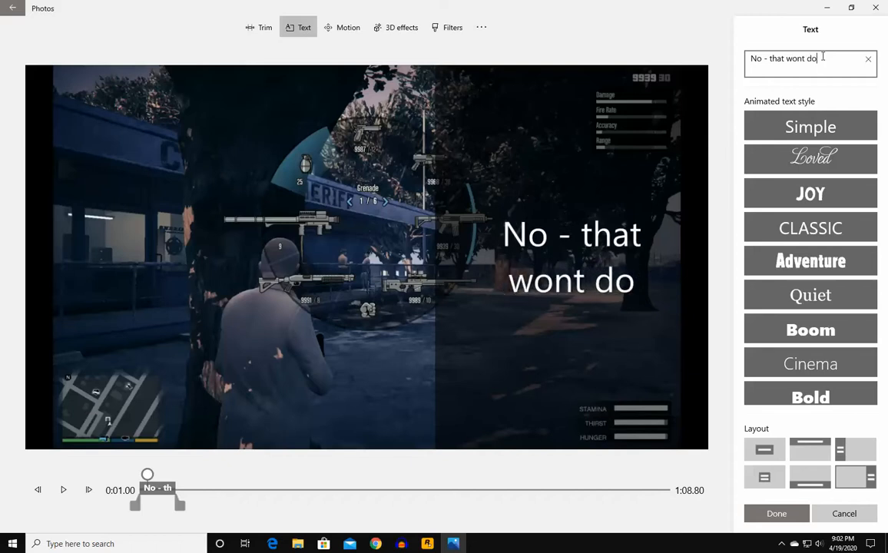
pyautogui.write('/.. Something ')
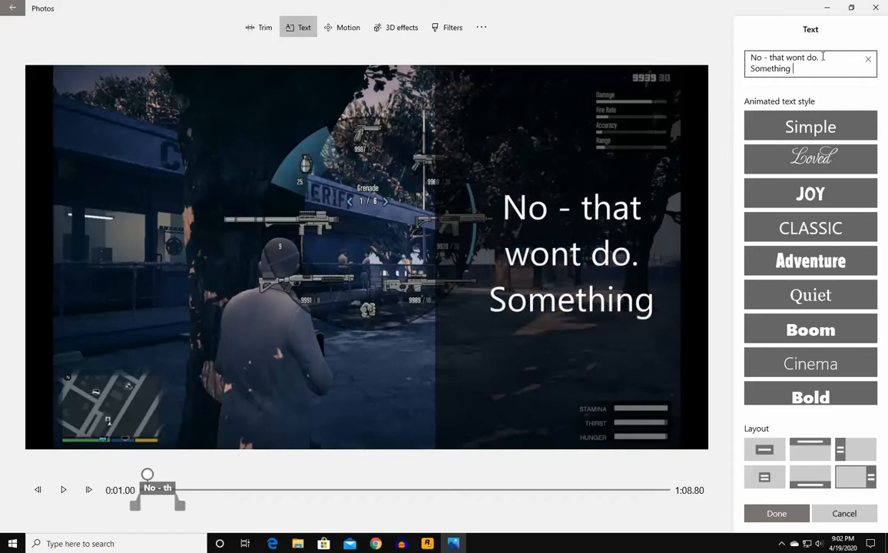
pyautogui.write('better.')
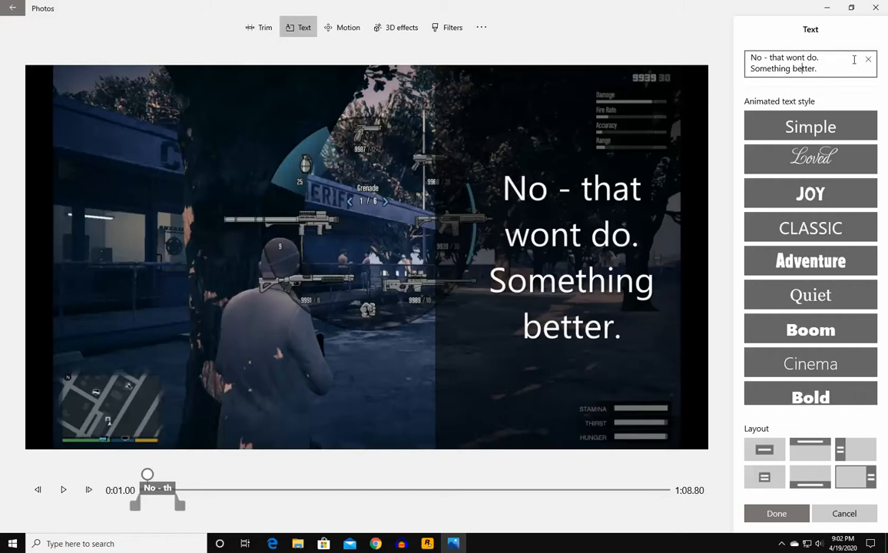
pyautogui.write('t')
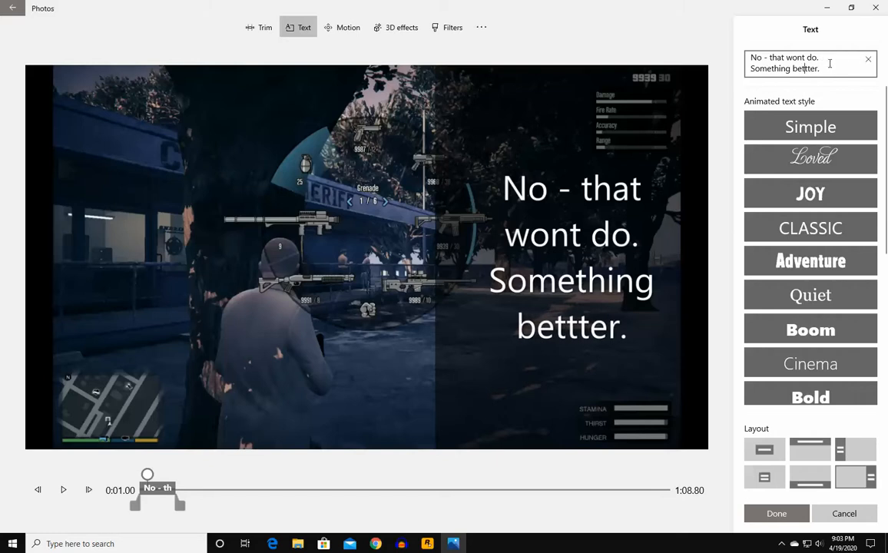
pyautogui.click(840, 62)
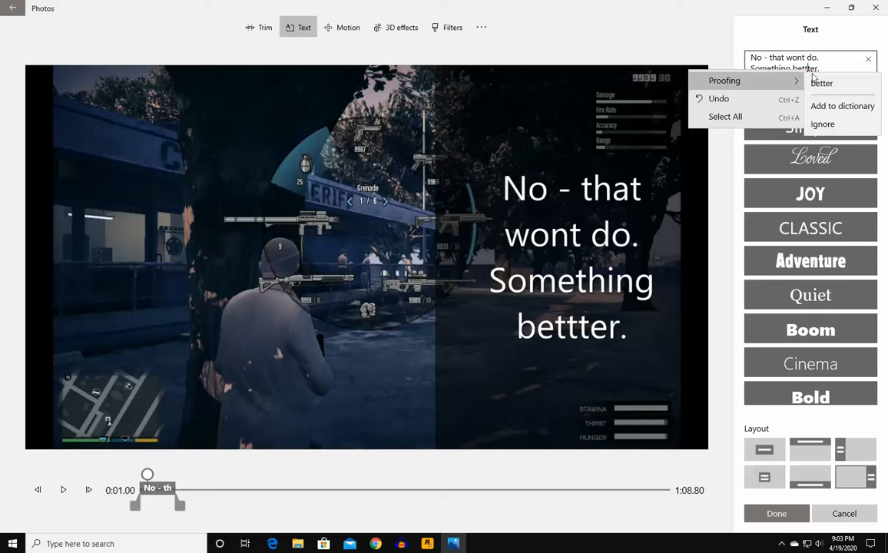
pyautogui.click(818, 82)
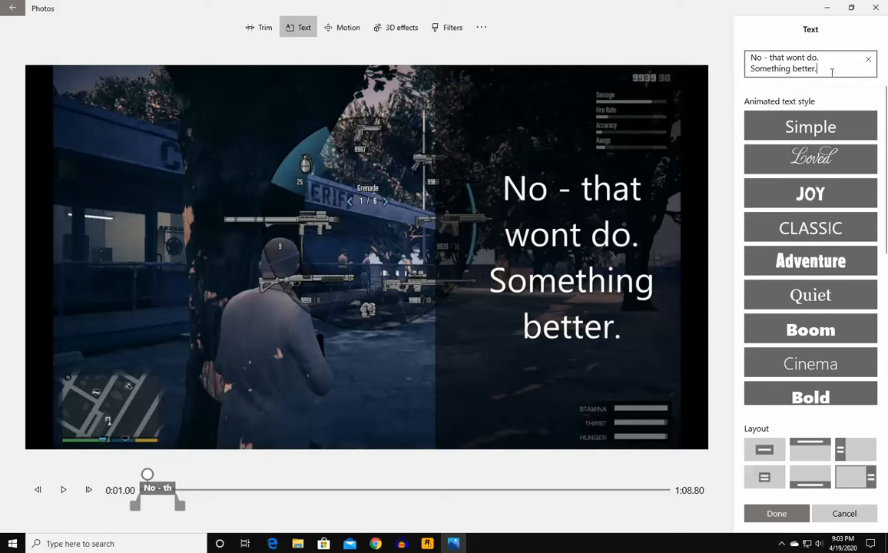
pyautogui.press('Up')
pyautogui.press('BackSpace')
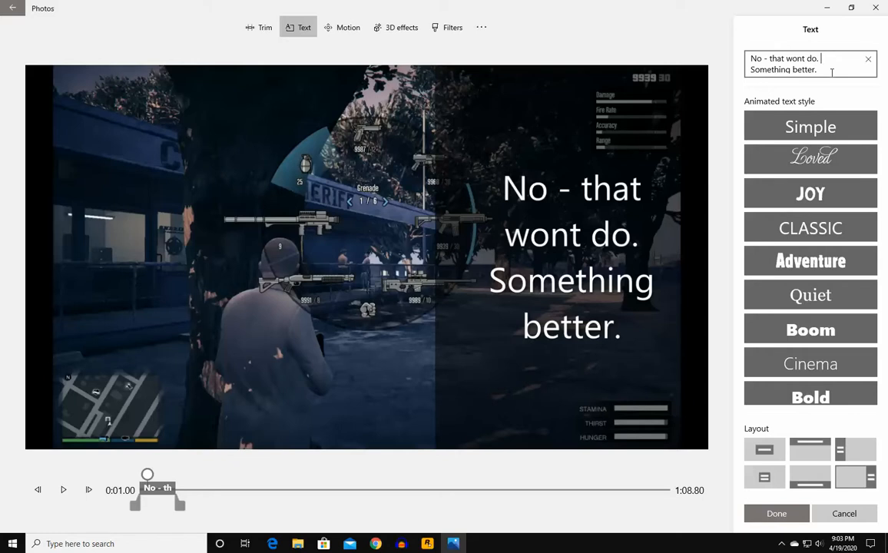
pyautogui.press('Return')
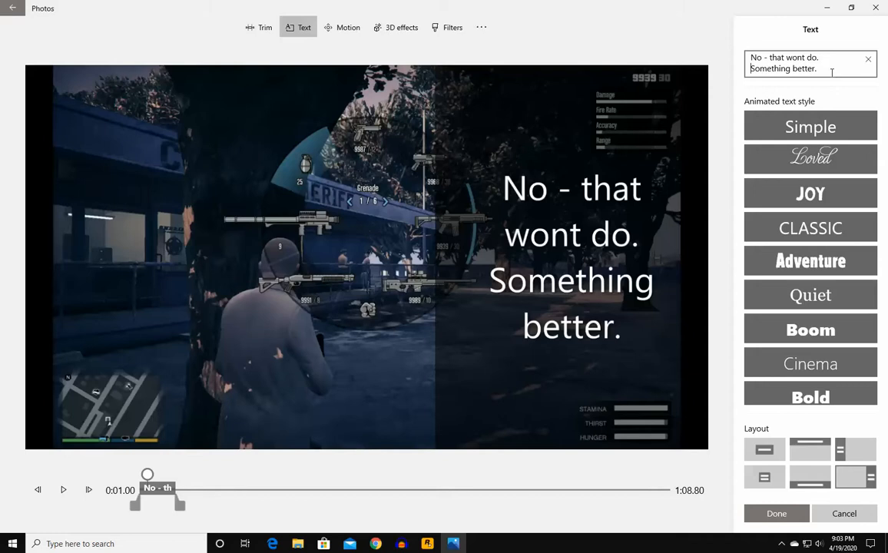
pyautogui.press('Return')
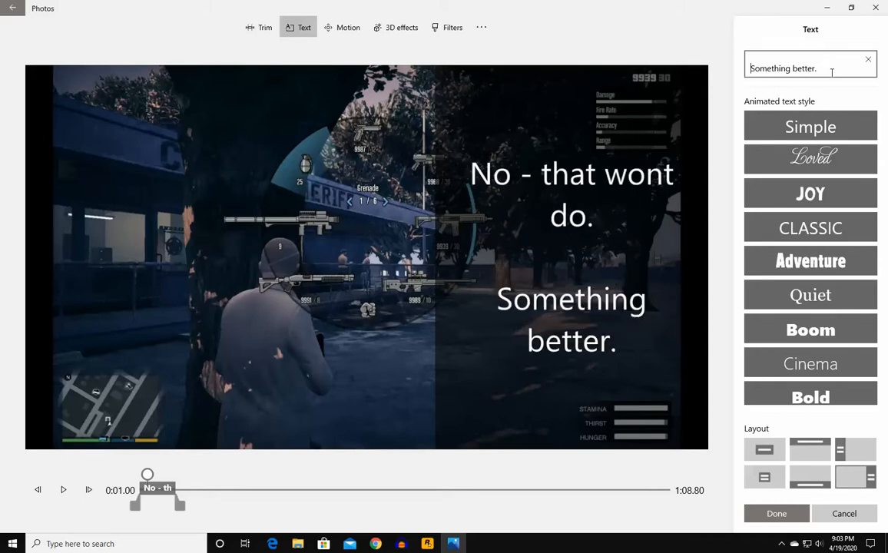
pyautogui.press('Up')
pyautogui.press('Up')
pyautogui.press('Delete')
pyautogui.press('Delete')
pyautogui.press('Delete')
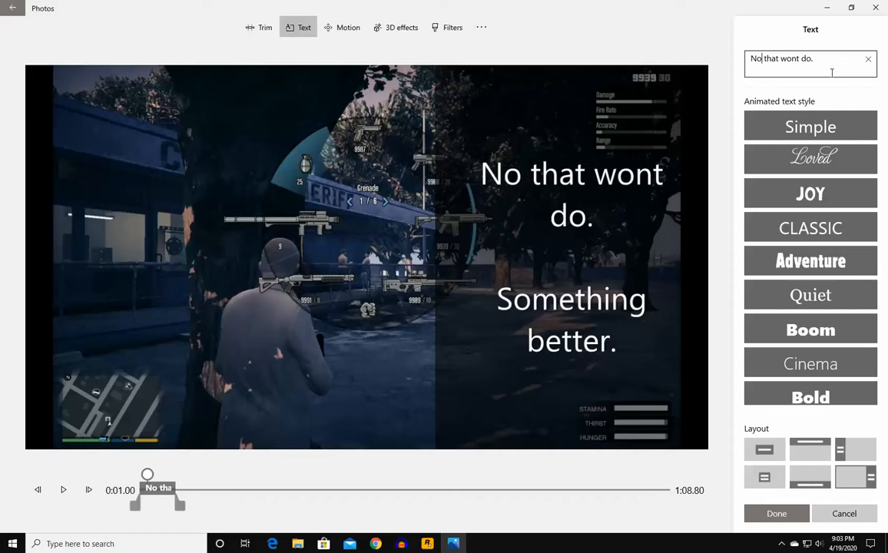
pyautogui.write(',')
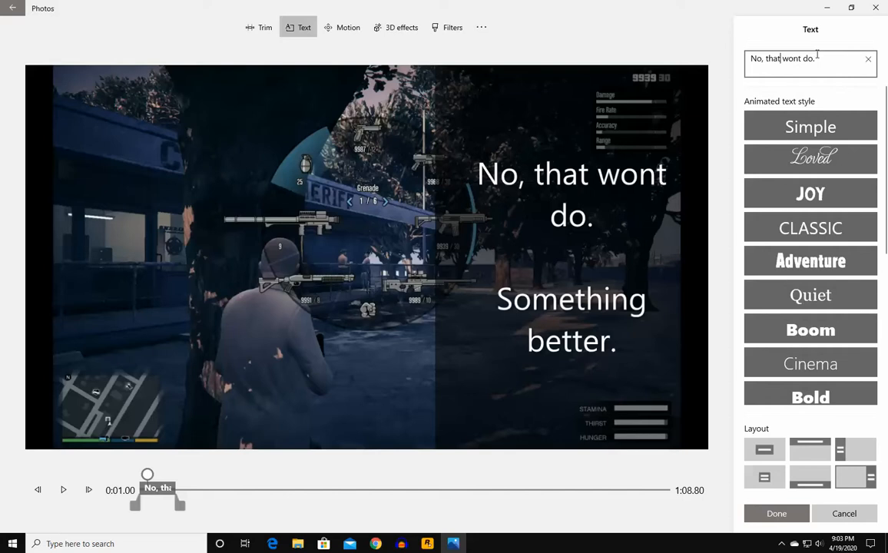
pyautogui.press('Return')
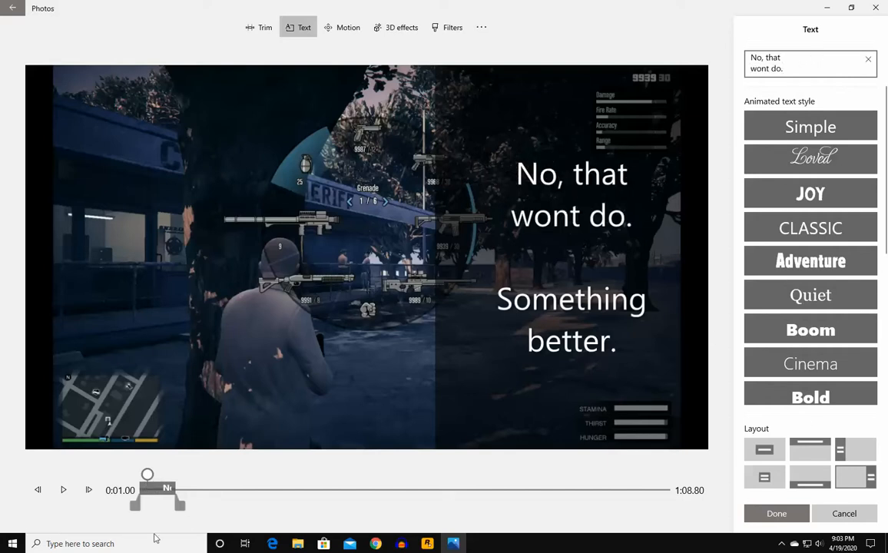
# - Shorten the caption's on-screen time, checking it in a preview, and finish the caption
pyautogui.click(63, 490)
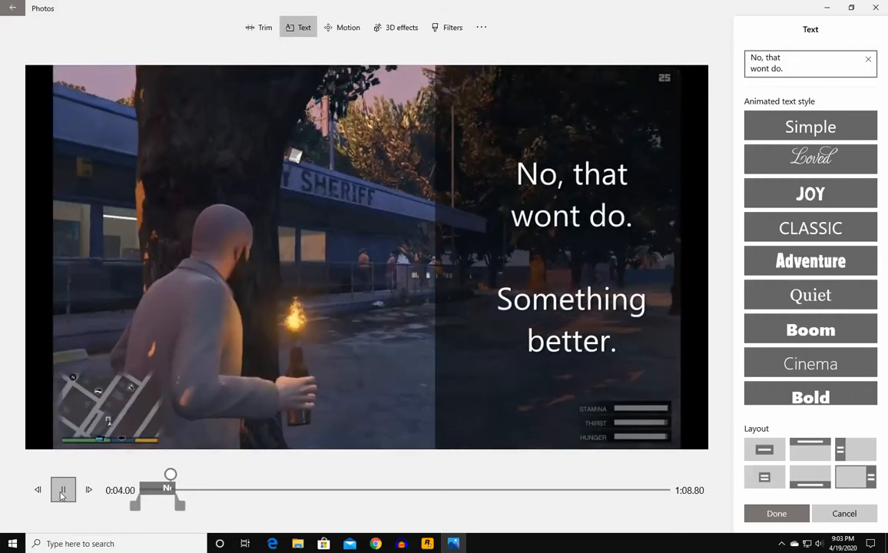
pyautogui.click(63, 491)
pyautogui.moveTo(181, 508); pyautogui.dragTo(178, 508)
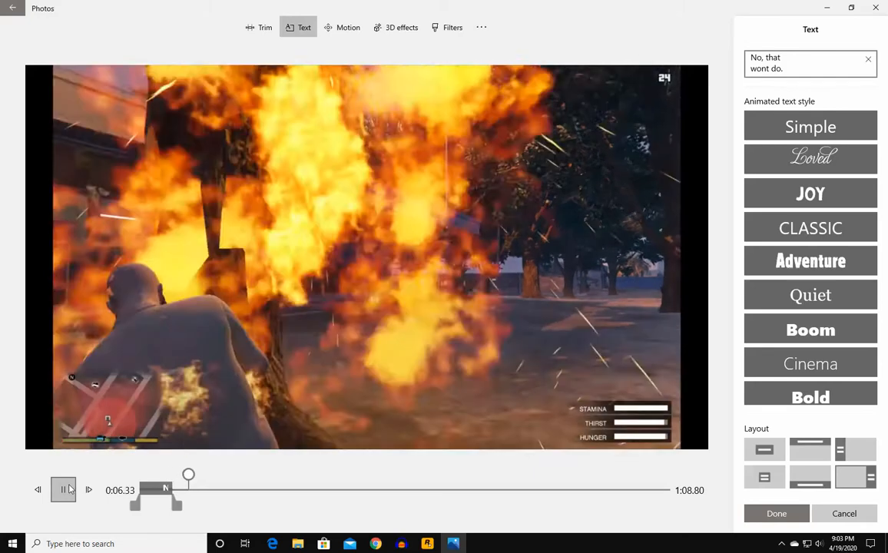
pyautogui.click(67, 490)
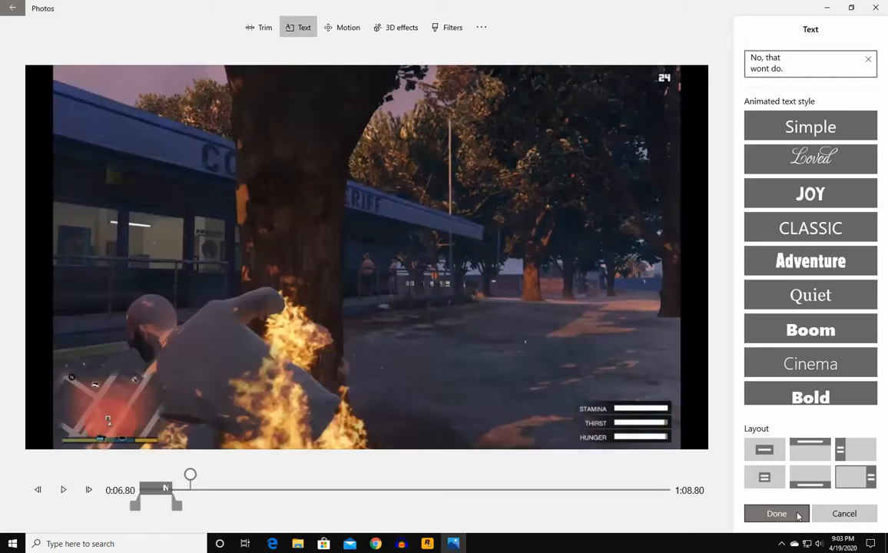
pyautogui.click(798, 516)
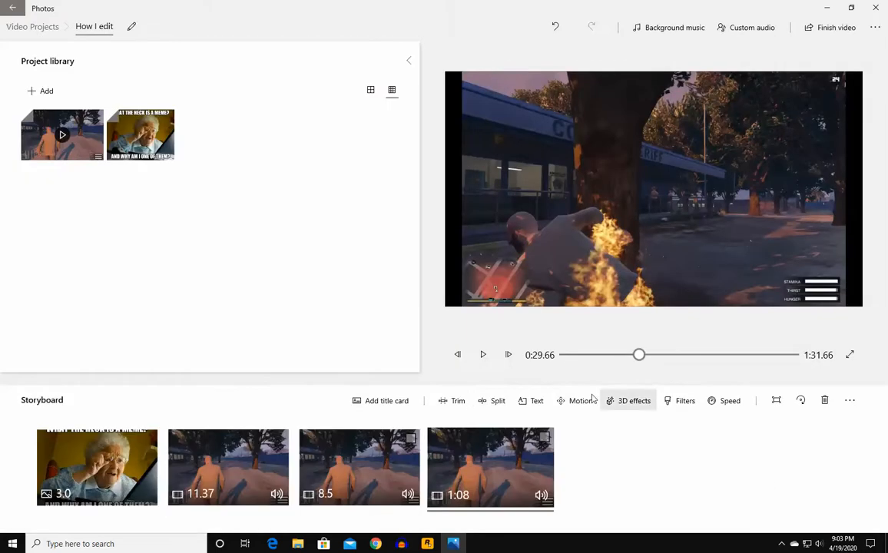
# - Split the clip at 0:06.80 and caption the 1:02 part 'Hahahahahahahah' with a shortened duration
pyautogui.click(497, 400)
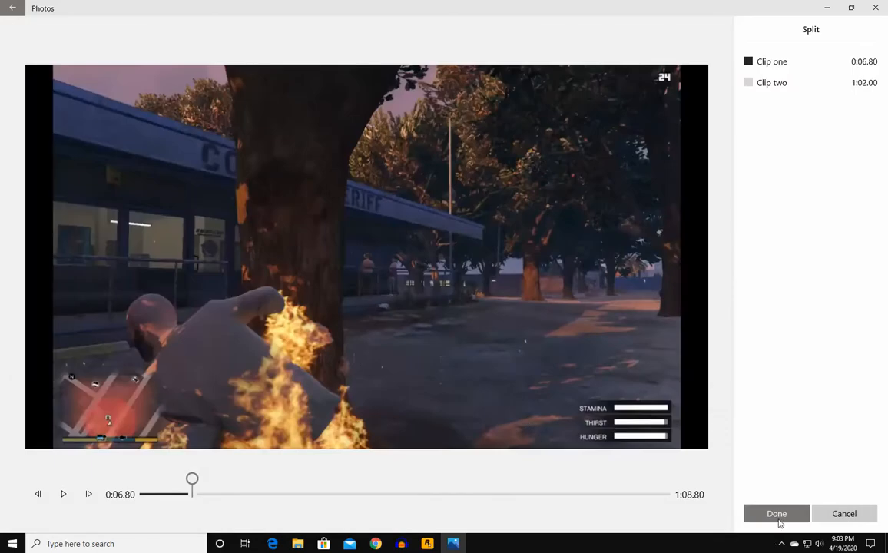
pyautogui.click(778, 520)
pyautogui.click(534, 403)
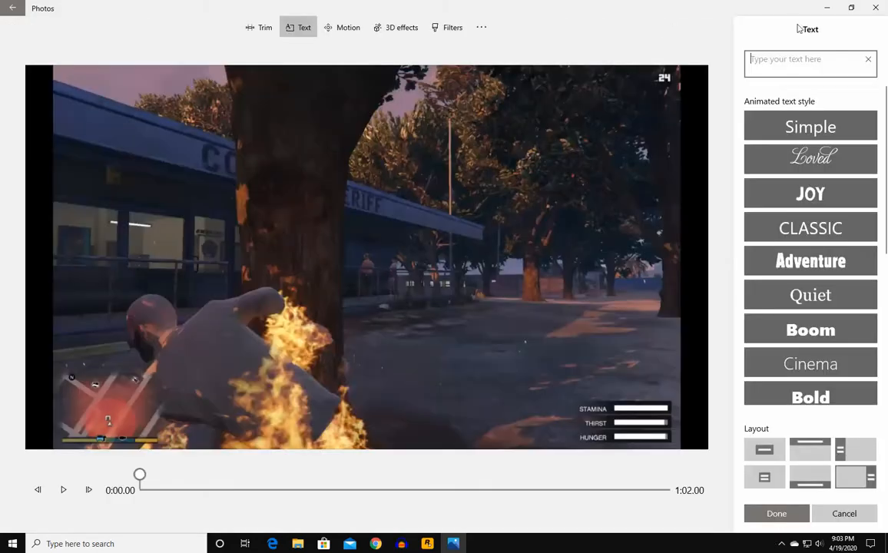
pyautogui.write('Hahahahahahahah')
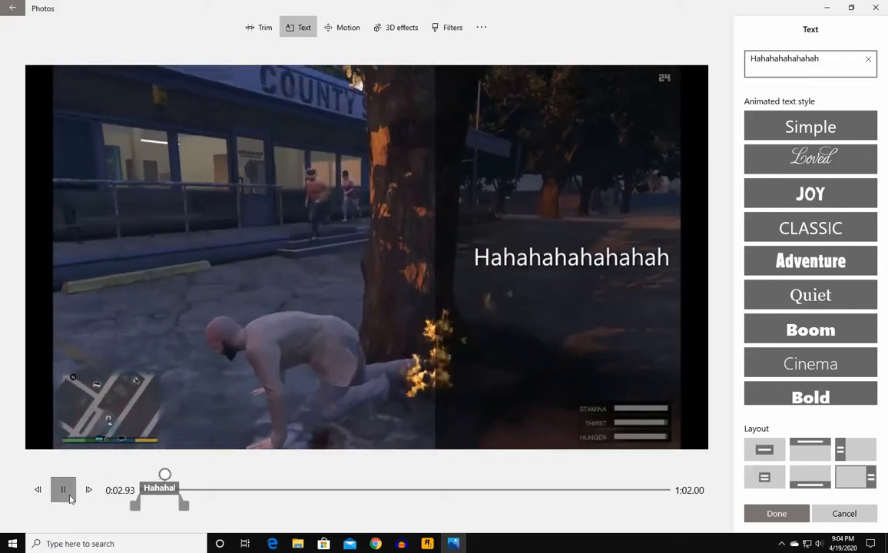
pyautogui.click(64, 490)
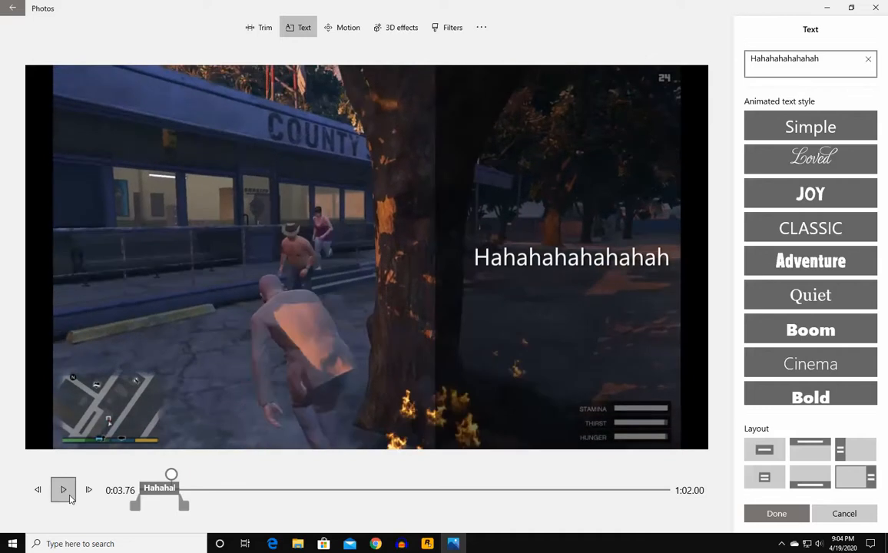
pyautogui.moveTo(185, 504); pyautogui.dragTo(177, 504)
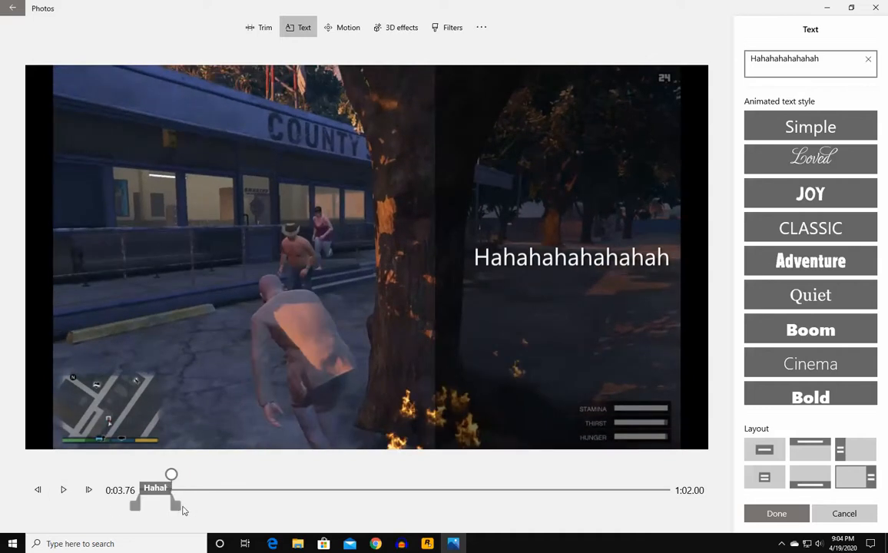
pyautogui.click(764, 513)
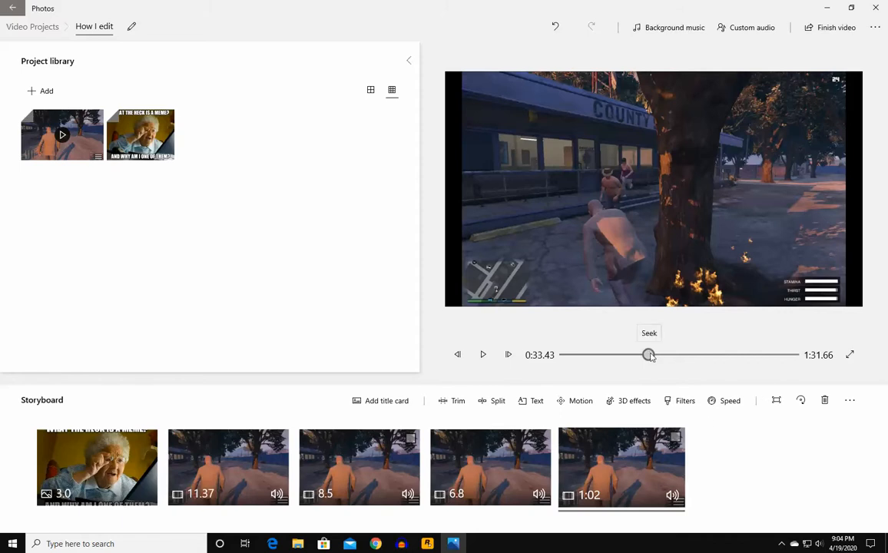
# - Scrub the 1:02 clip to about 0:52 and begin splitting off its ending
pyautogui.click(533, 400)
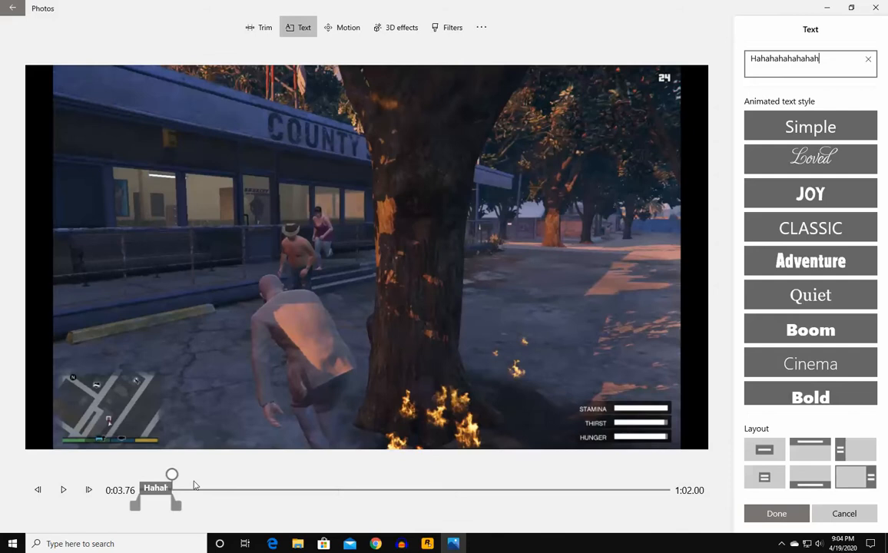
pyautogui.moveTo(168, 484); pyautogui.dragTo(613, 475)
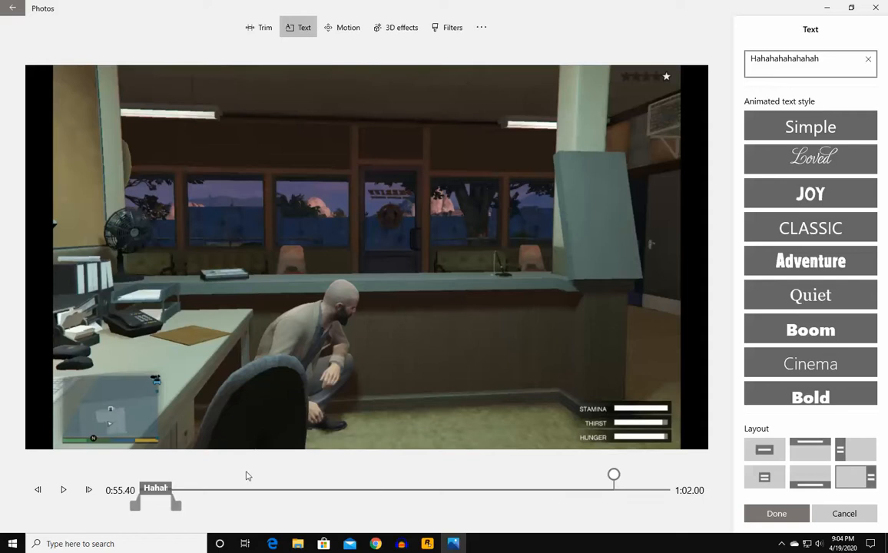
pyautogui.click(775, 512)
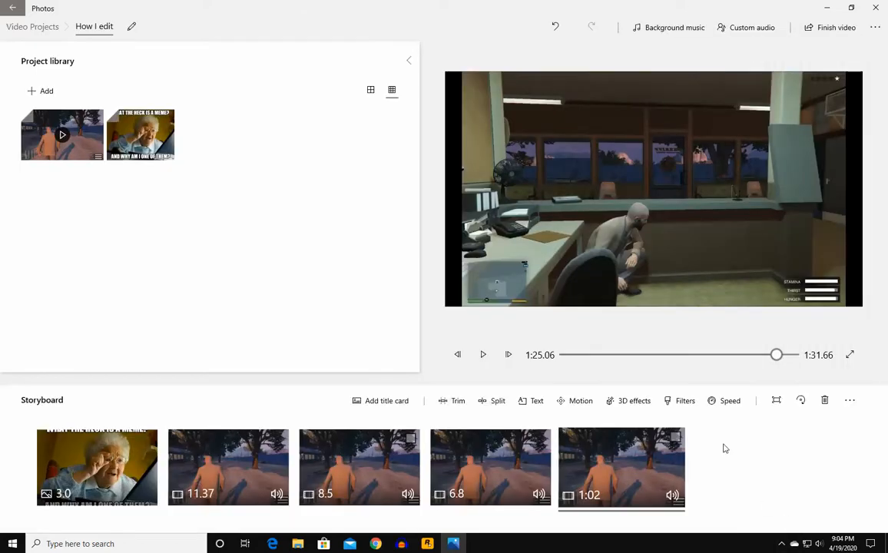
pyautogui.click(529, 403)
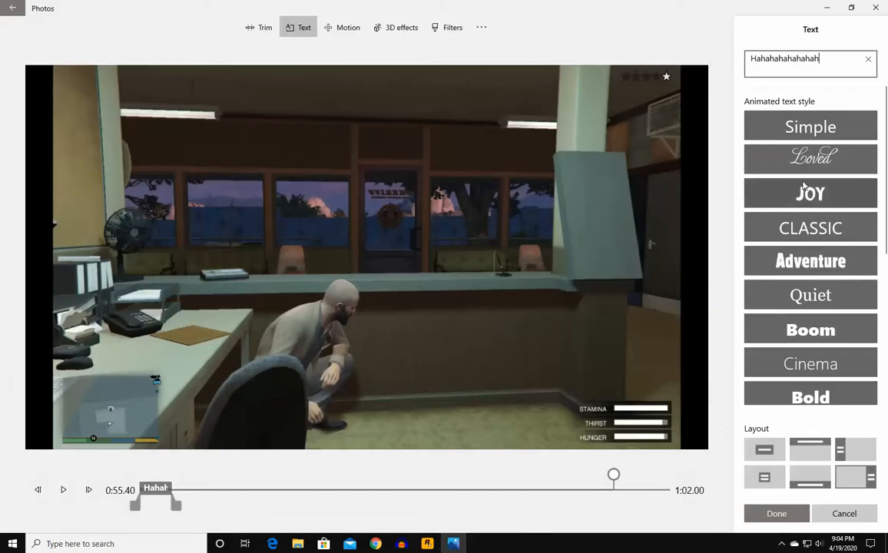
pyautogui.click(844, 513)
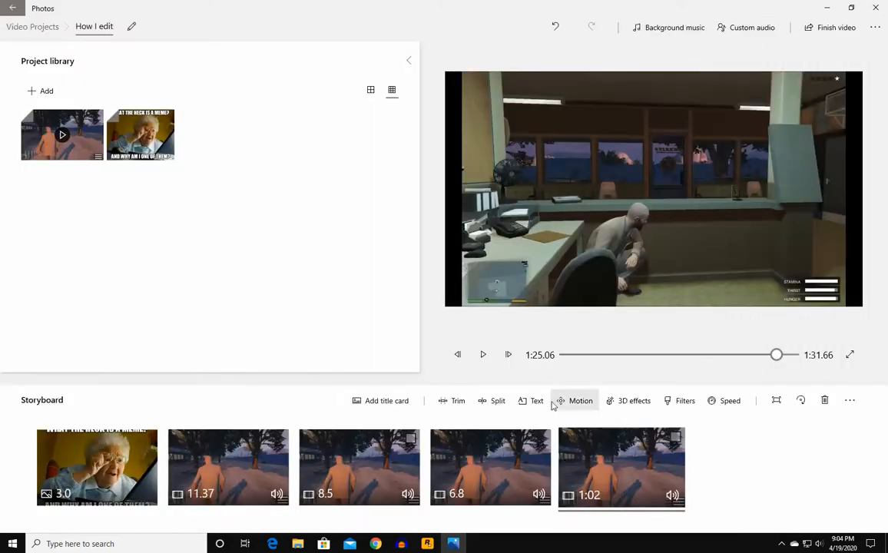
pyautogui.click(496, 402)
# - Split off the final 6.6-second clip and caption it 'Thanks for watching.' in Classic style, appearing later
pyautogui.click(772, 513)
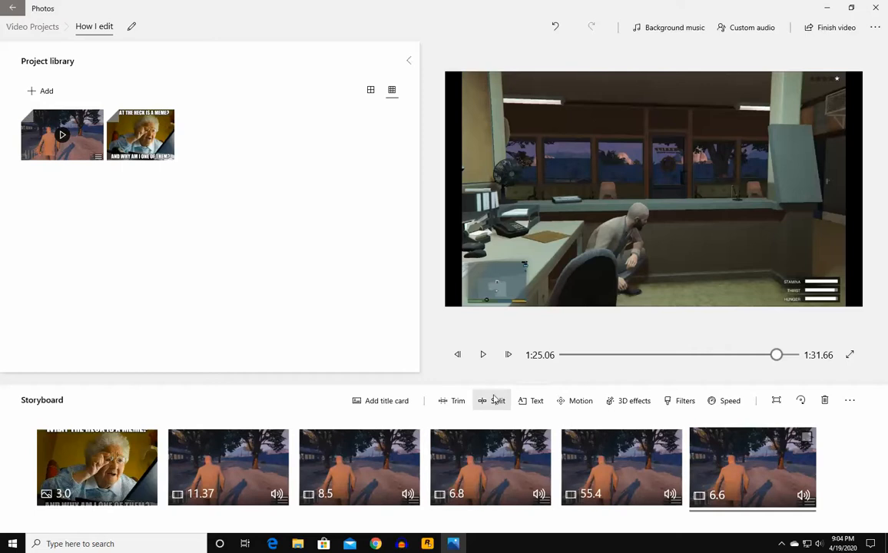
pyautogui.click(533, 402)
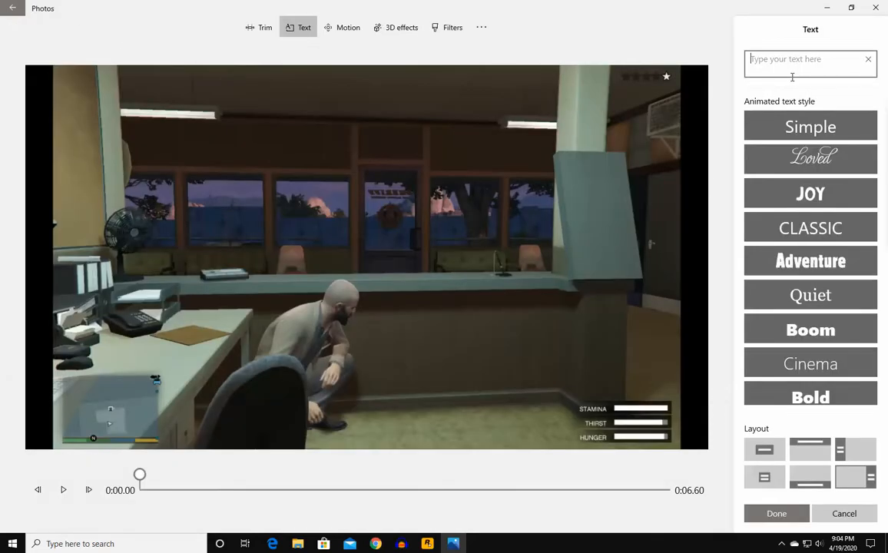
pyautogui.write('Thanks for ')
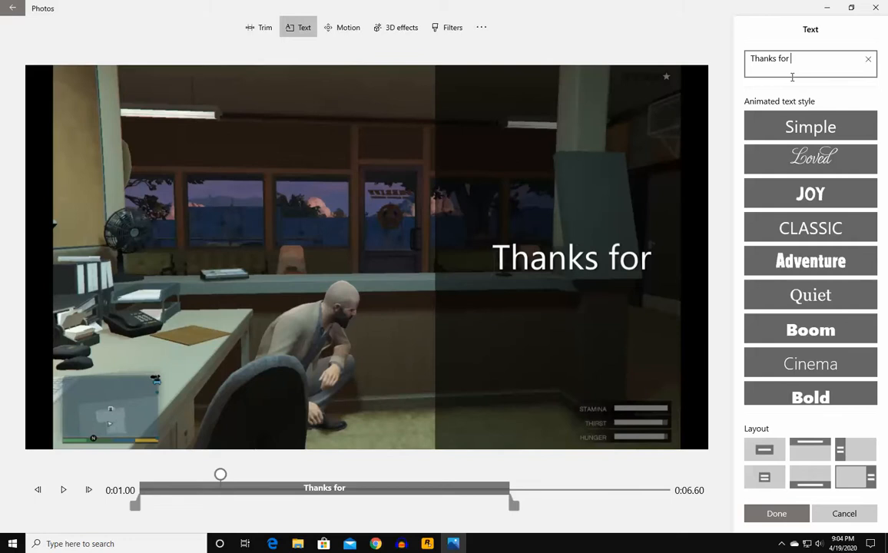
pyautogui.write('watching.')
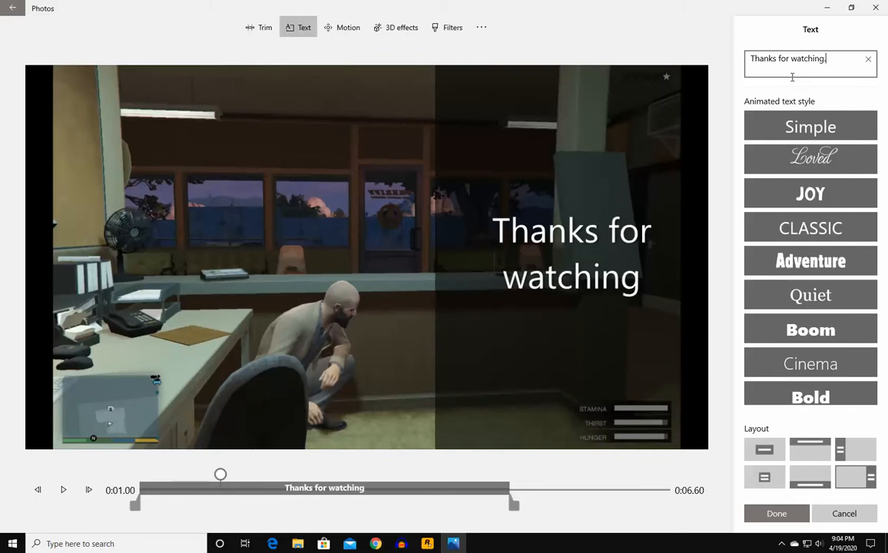
pyautogui.scroll(-2, 848, 278)
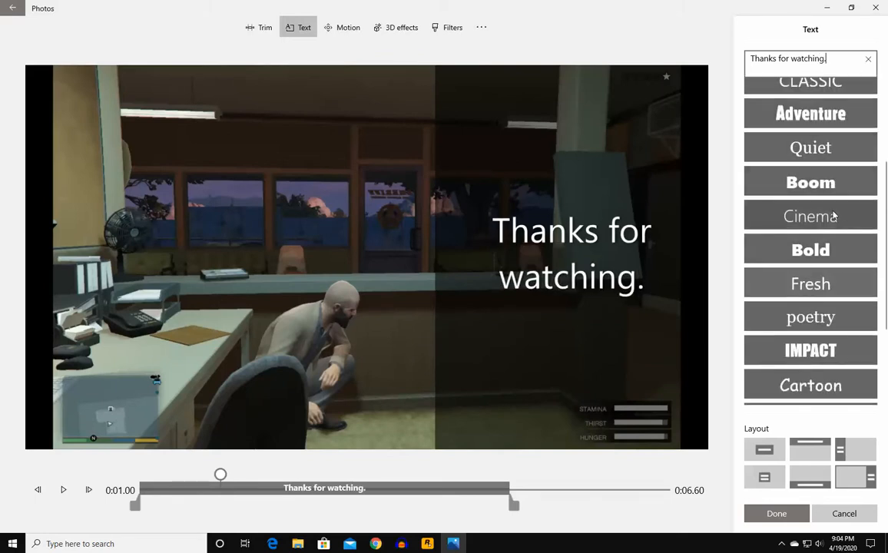
pyautogui.scroll(1, 831, 215)
pyautogui.click(830, 136)
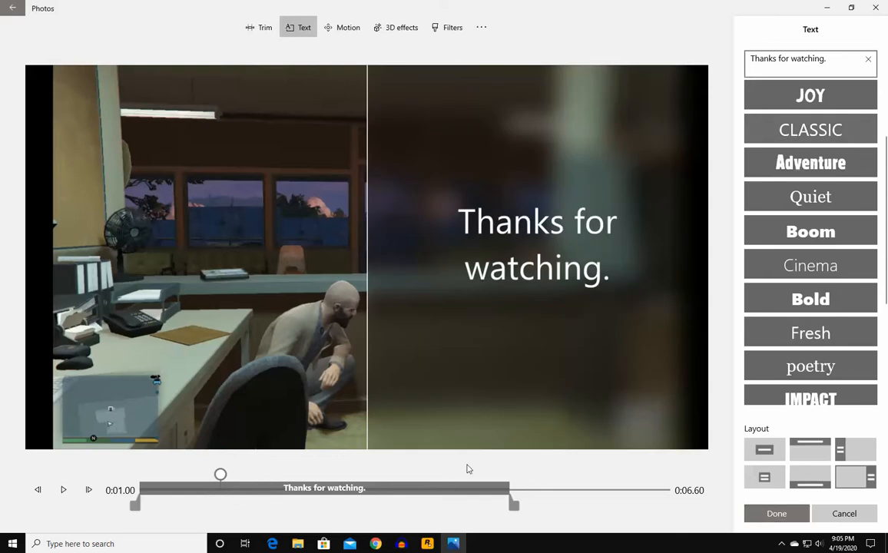
pyautogui.moveTo(399, 491); pyautogui.dragTo(526, 491)
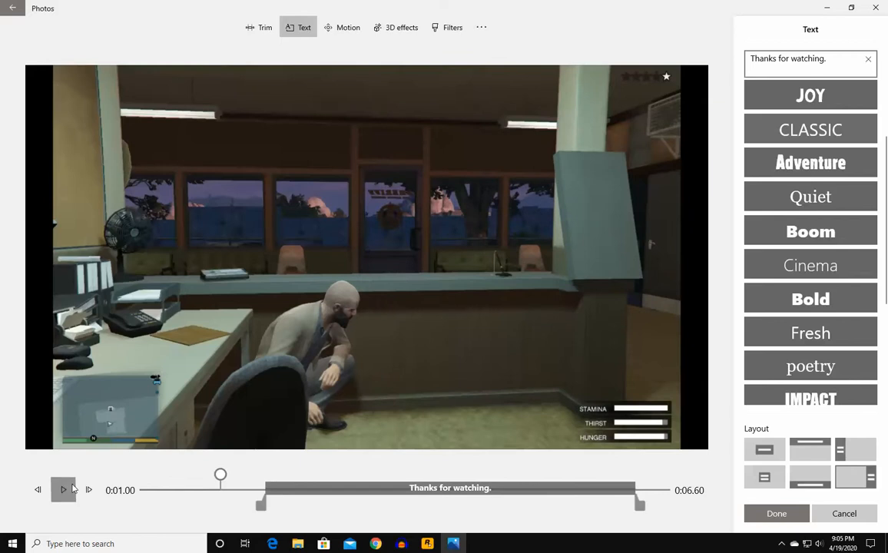
pyautogui.click(63, 489)
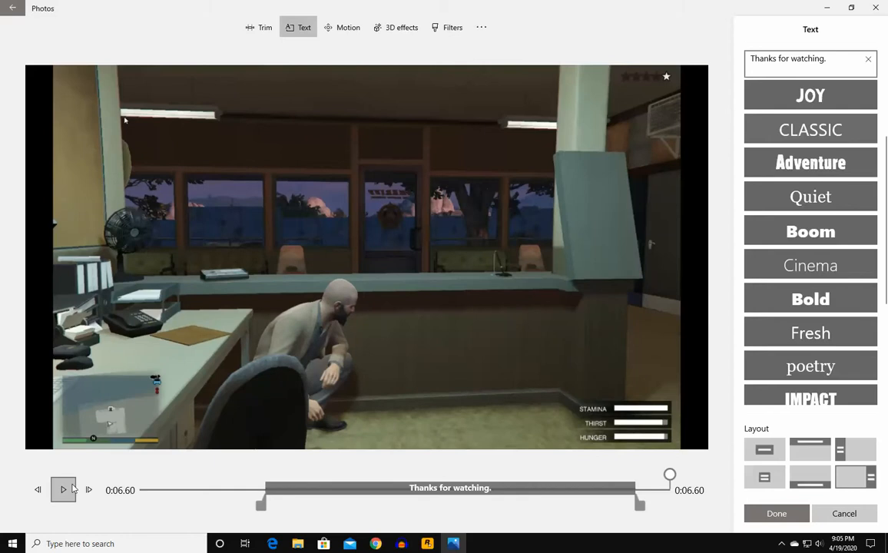
pyautogui.click(761, 514)
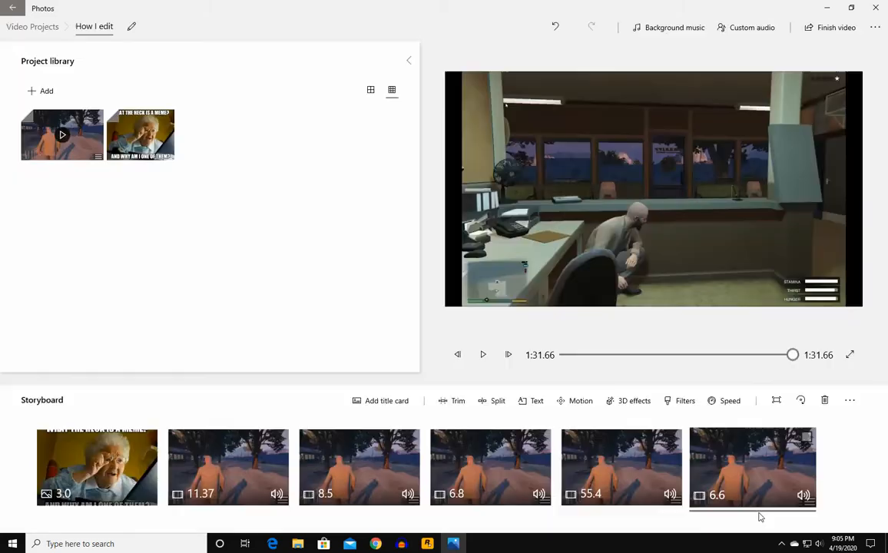
# - Export the video as 'How I edit' into the Videos folder, then switch to Chrome
pyautogui.click(823, 34)
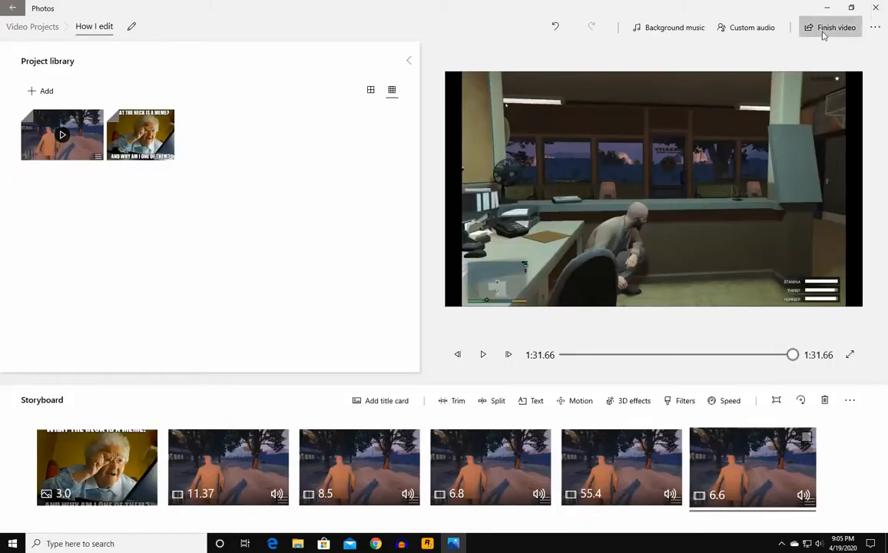
pyautogui.click(369, 315)
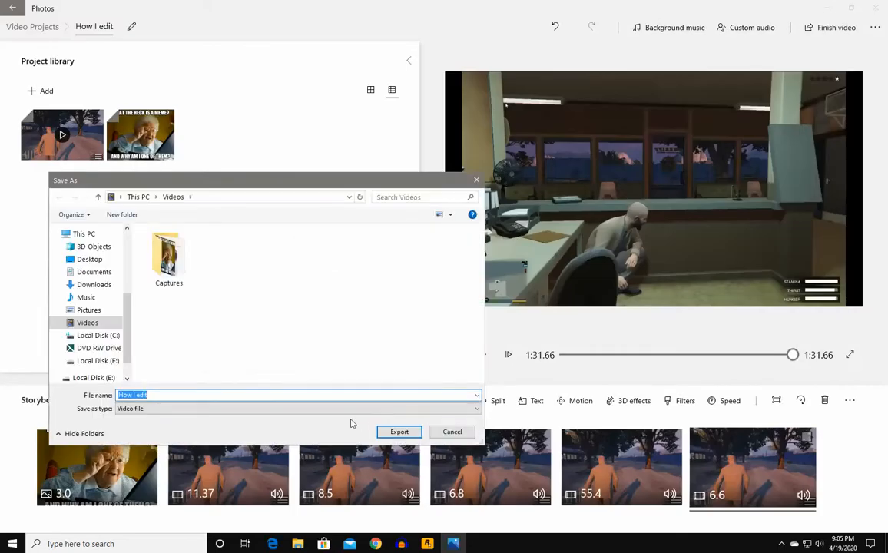
pyautogui.moveTo(169, 398); pyautogui.dragTo(106, 396)
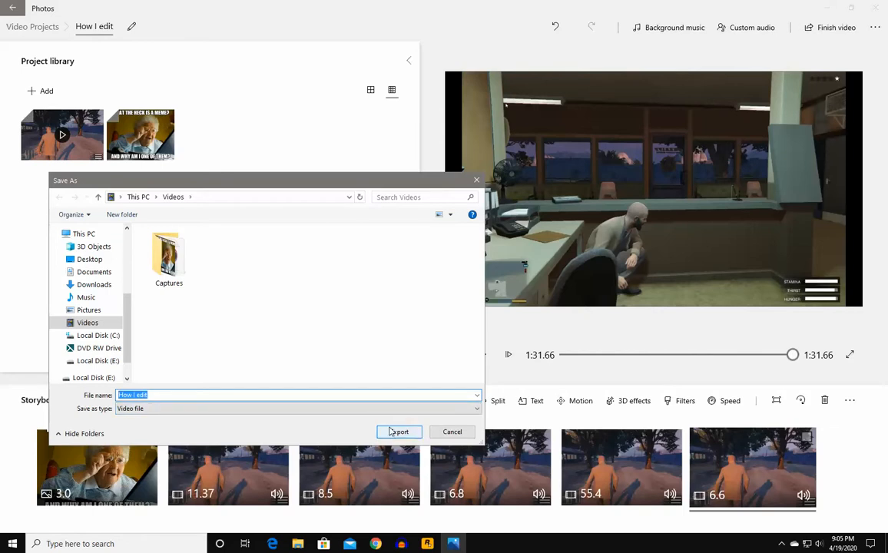
pyautogui.click(389, 433)
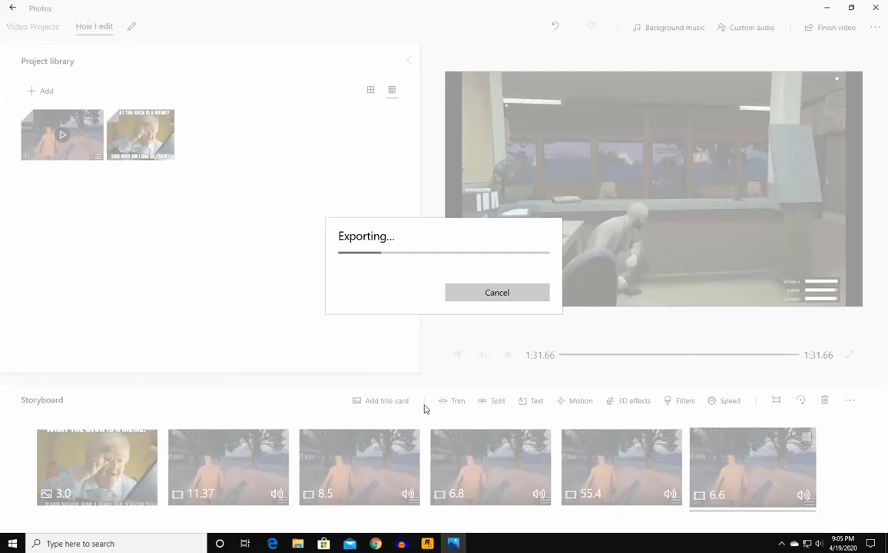
pyautogui.click(377, 544)
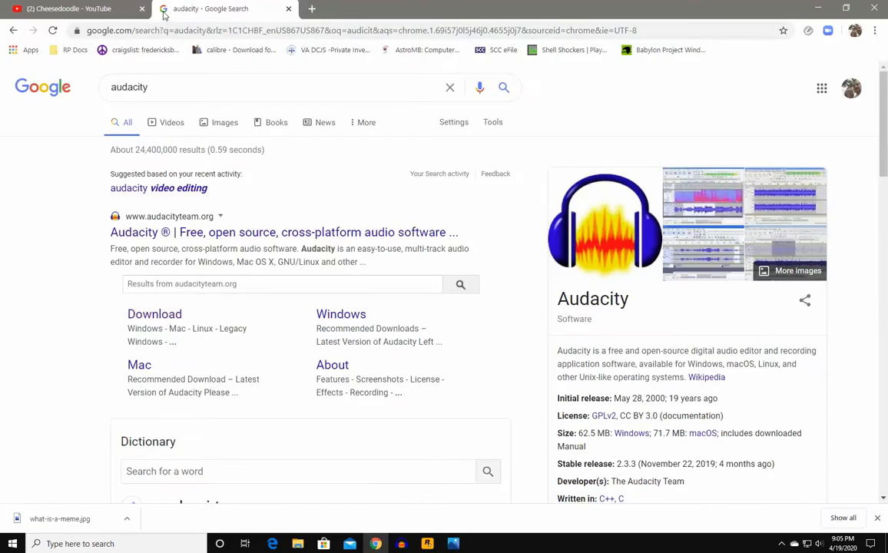
# - Go back to YouTube's Your videos page, then bring up the How I edit.mp4 playback in Photos
pyautogui.click(92, 9)
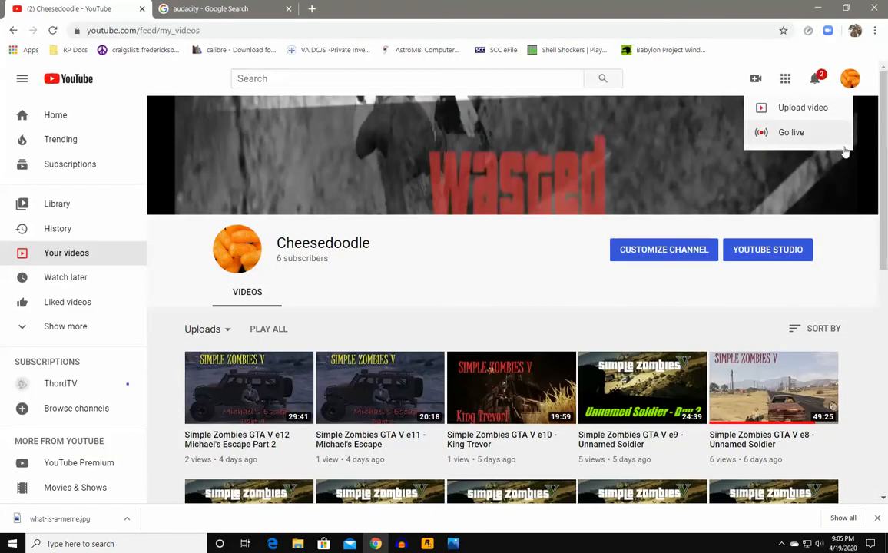
pyautogui.click(848, 246)
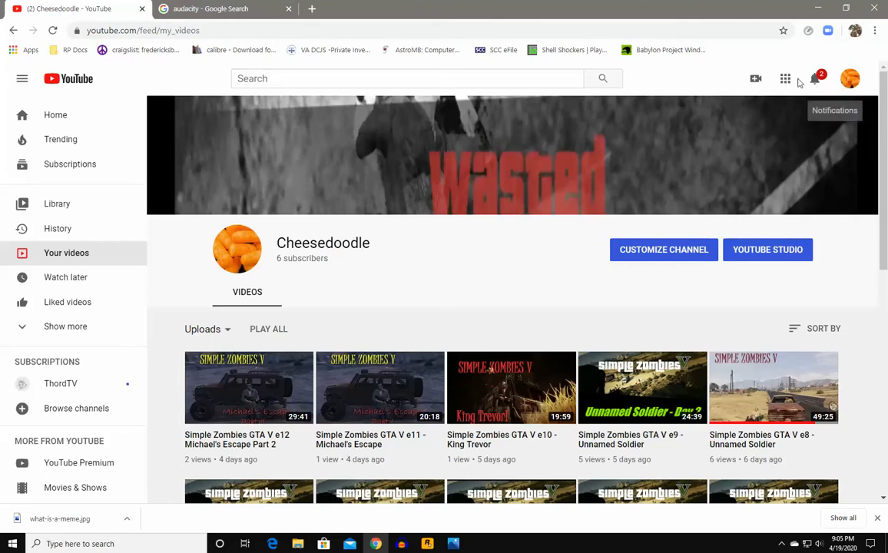
pyautogui.click(760, 79)
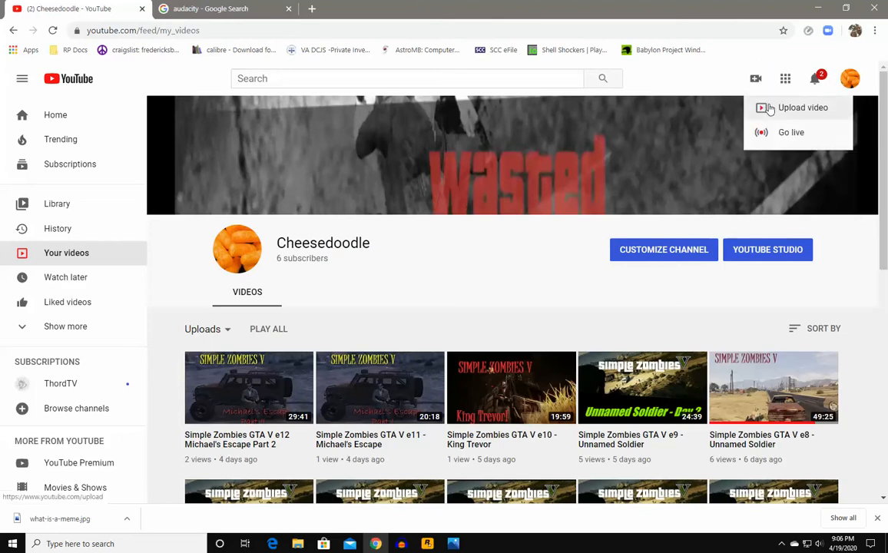
pyautogui.click(868, 292)
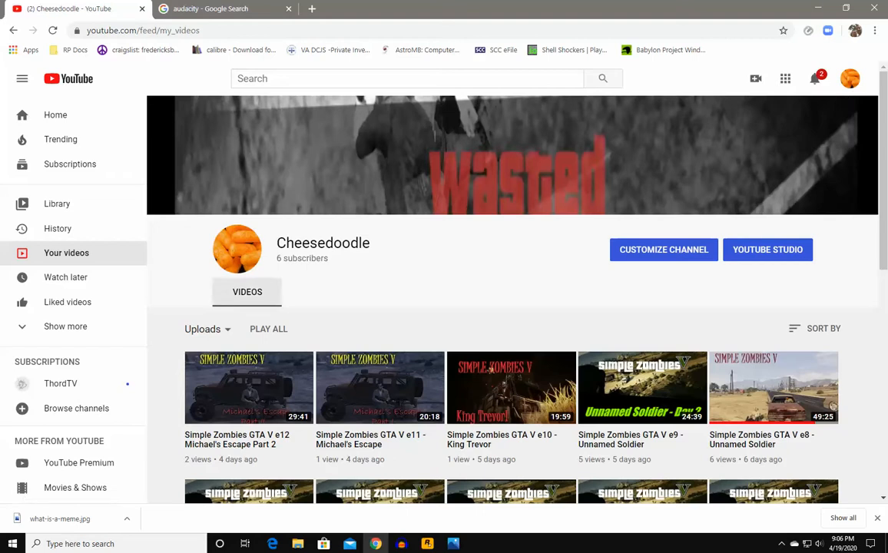
pyautogui.moveTo(455, 544)
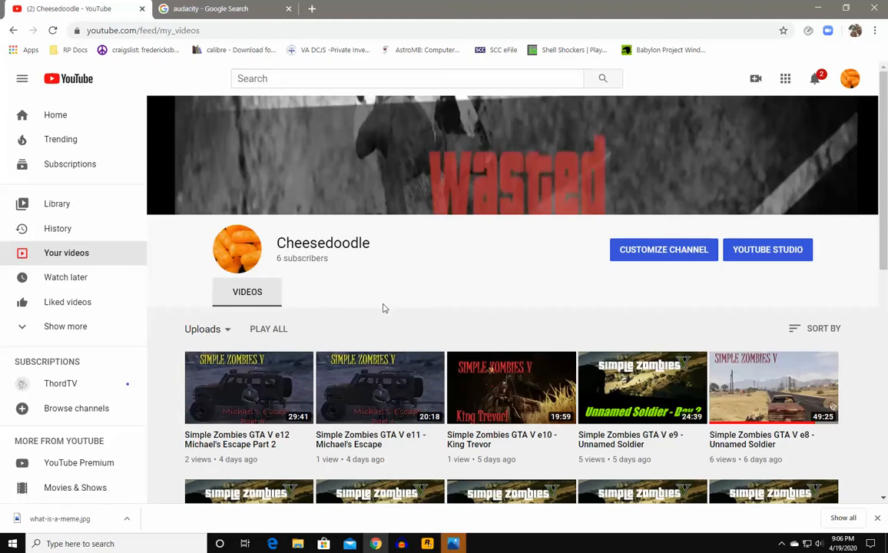
pyautogui.click(487, 475)
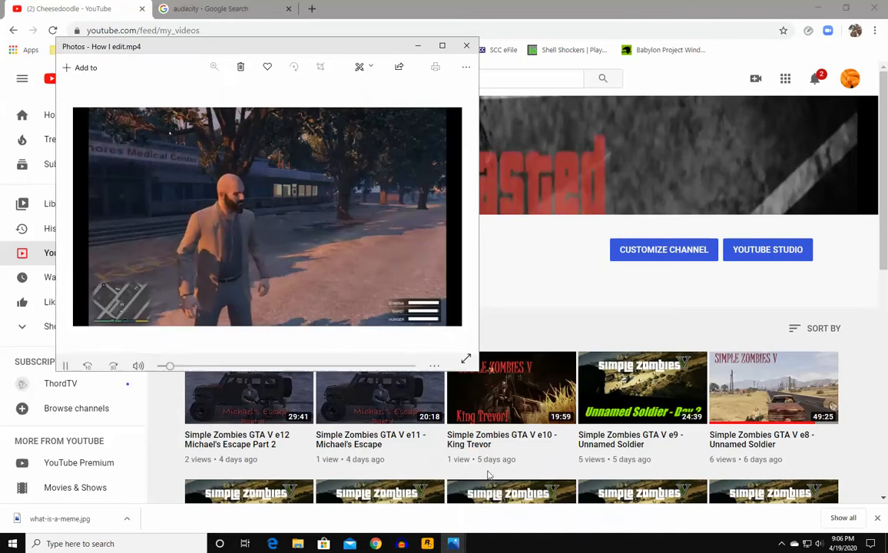
# - Pause and close the How I edit.mp4 playback, then bring Audacity forward
pyautogui.click(66, 360)
pyautogui.click(467, 46)
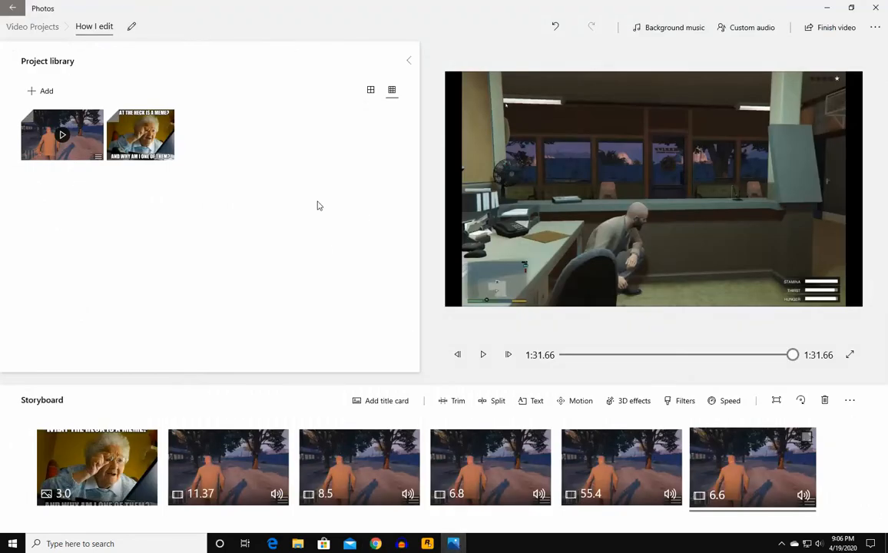
pyautogui.click(401, 542)
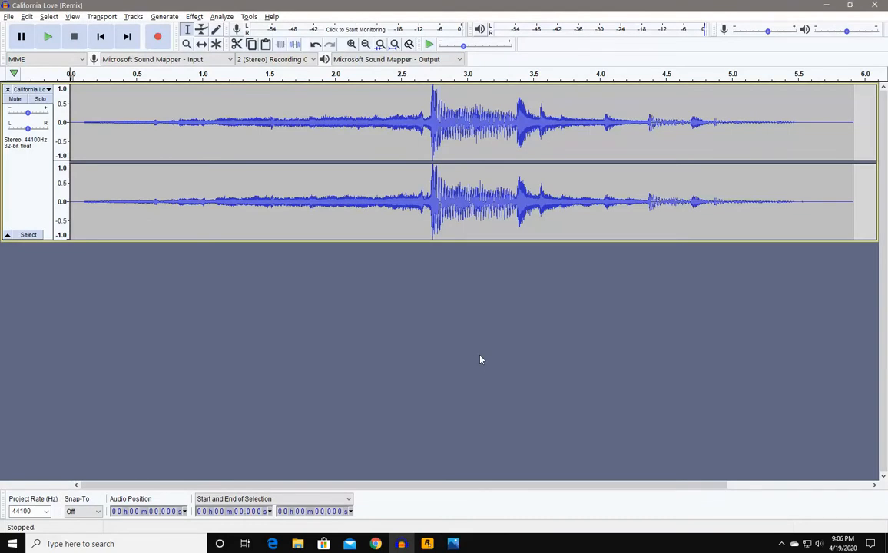
# - Scroll through the Google results for audacity in Chrome, then return to the YouTube channel tab
pyautogui.click(374, 543)
pyautogui.click(216, 9)
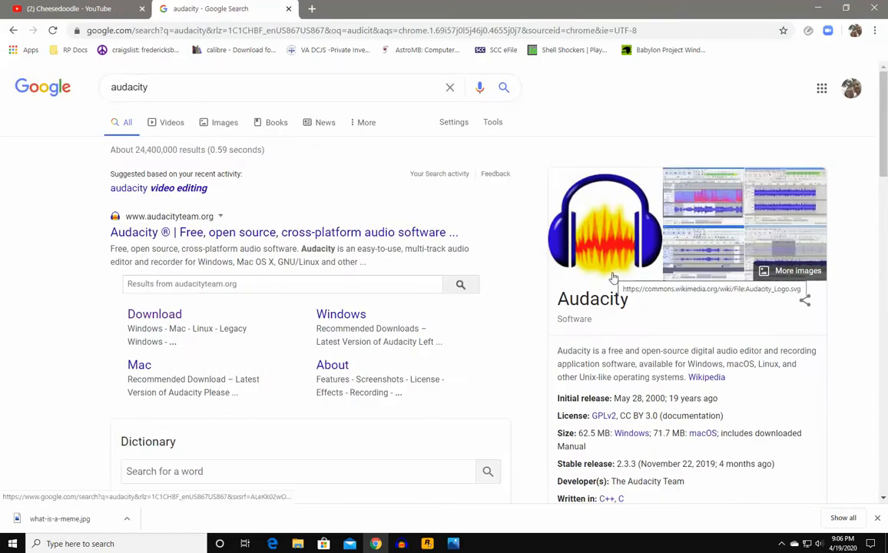
pyautogui.scroll(-3, 614, 278)
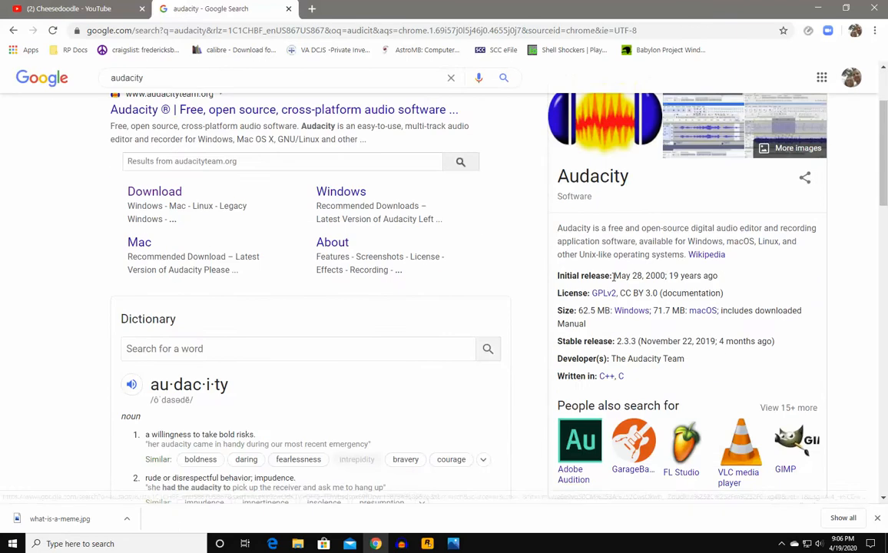
pyautogui.scroll(3, 615, 281)
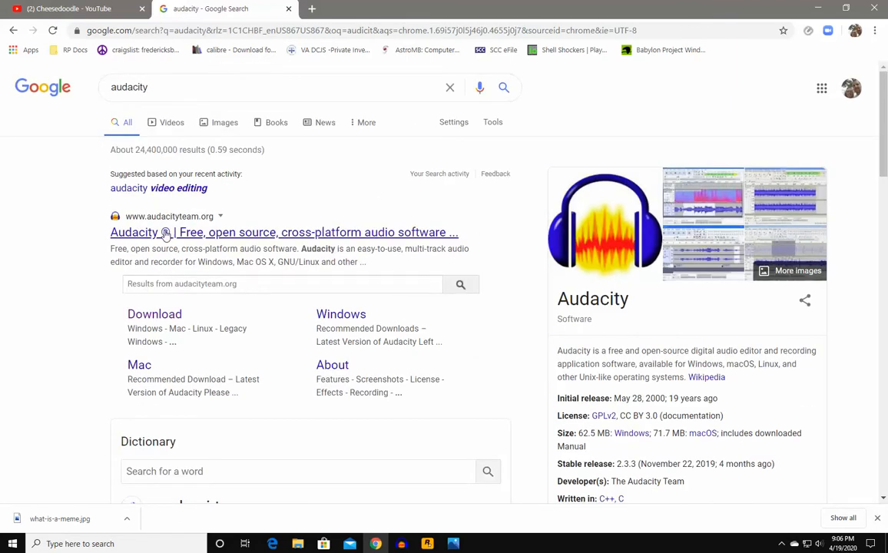
pyautogui.scroll(-3, 638, 329)
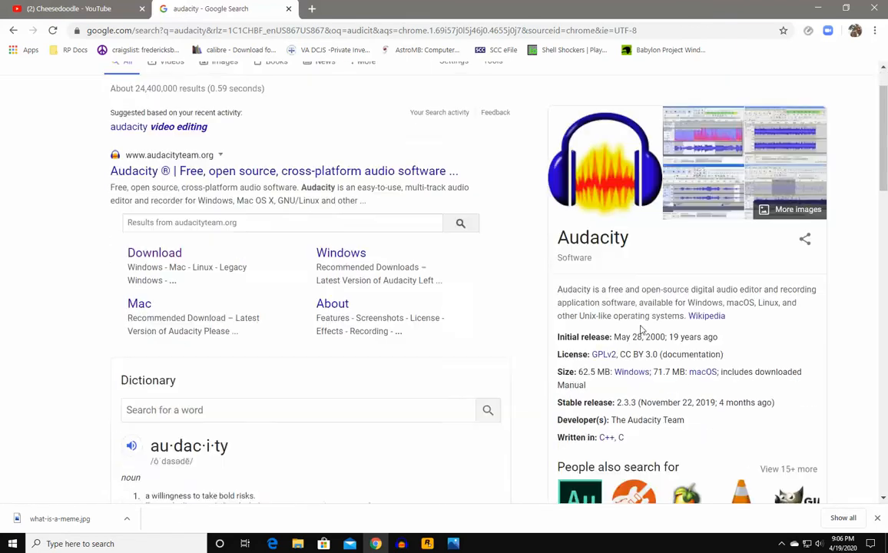
pyautogui.scroll(-3, 640, 329)
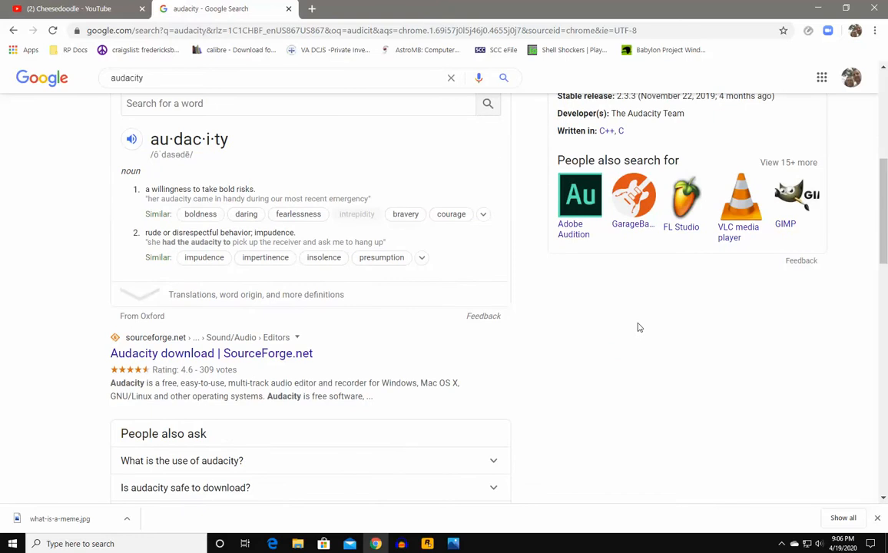
pyautogui.scroll(6, 550, 371)
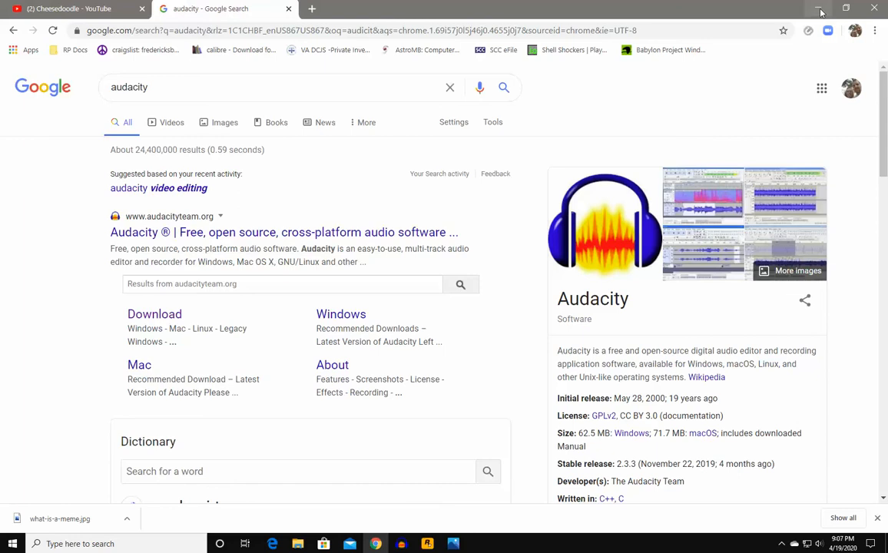
pyautogui.click(68, 11)
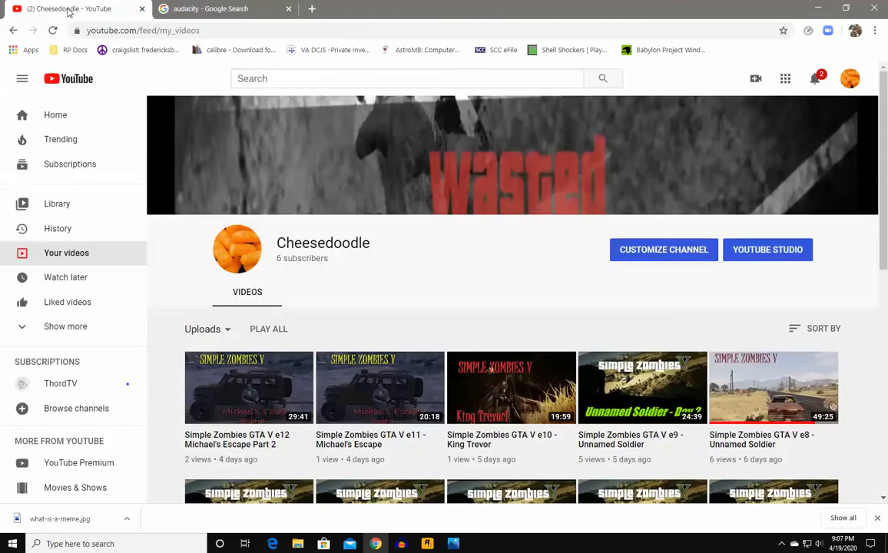
# - Open the Simple Zombies GTA V e11 video, pause it, toggle fullscreen, then minimize Chrome
pyautogui.click(818, 11)
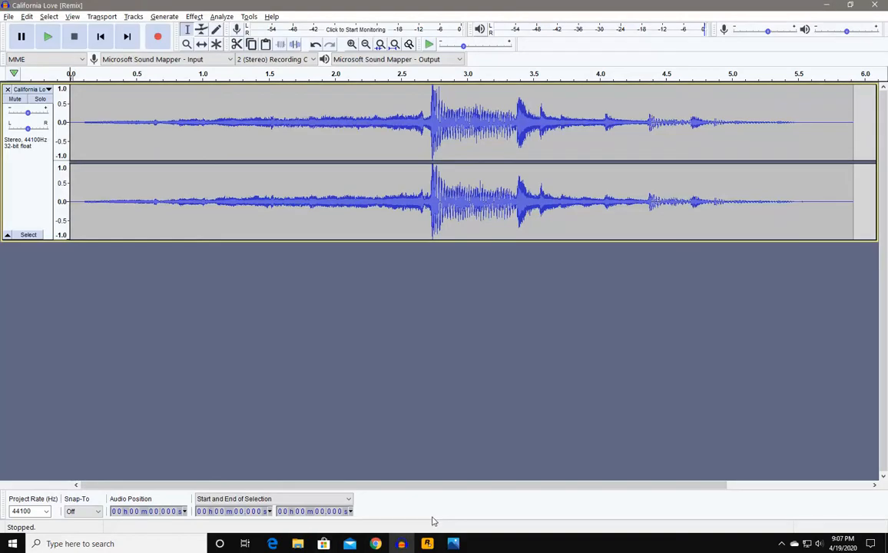
pyautogui.click(375, 544)
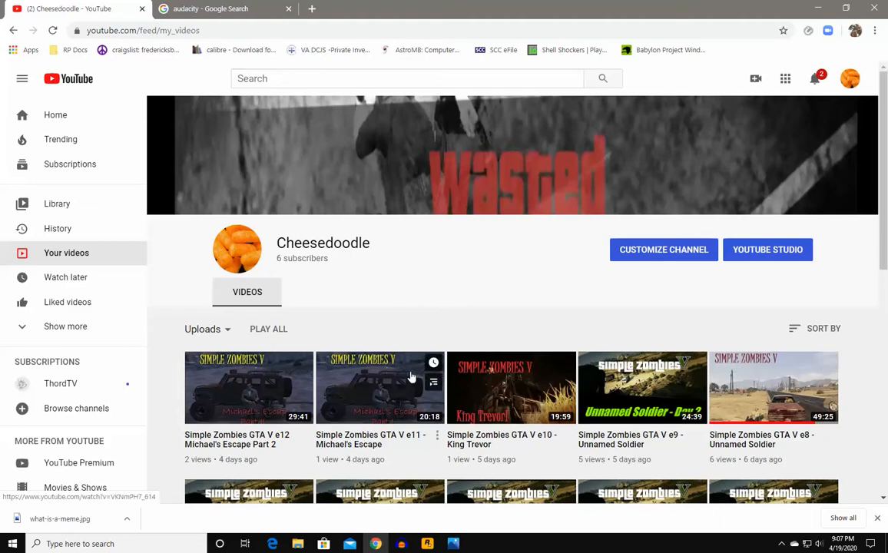
pyautogui.click(412, 374)
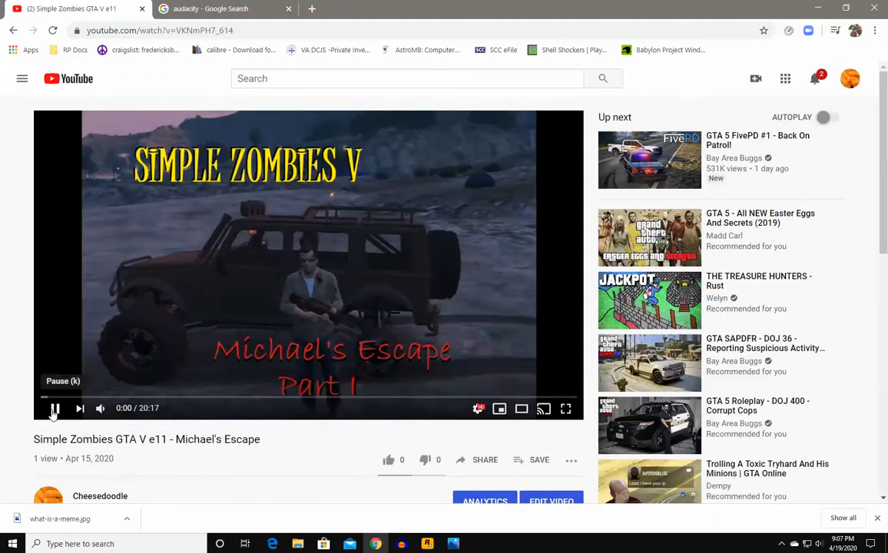
pyautogui.click(56, 409)
pyautogui.click(565, 408)
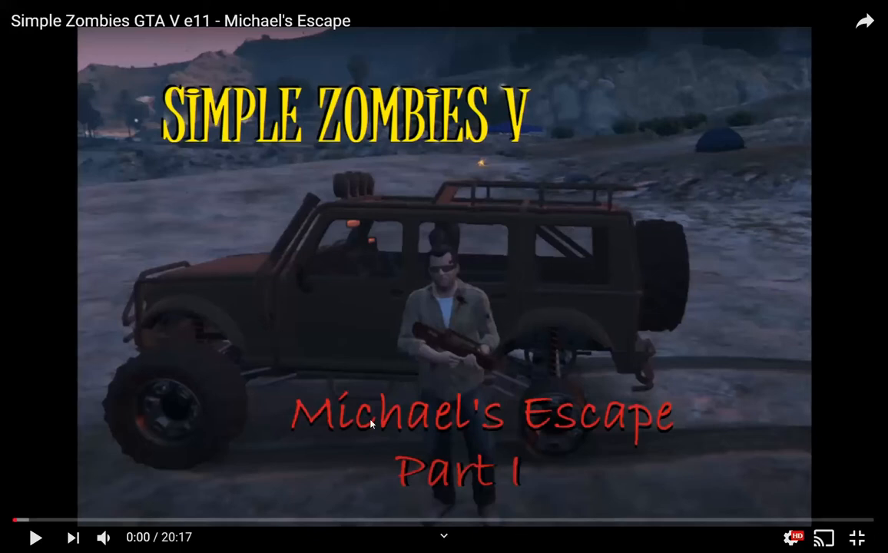
pyautogui.click(856, 537)
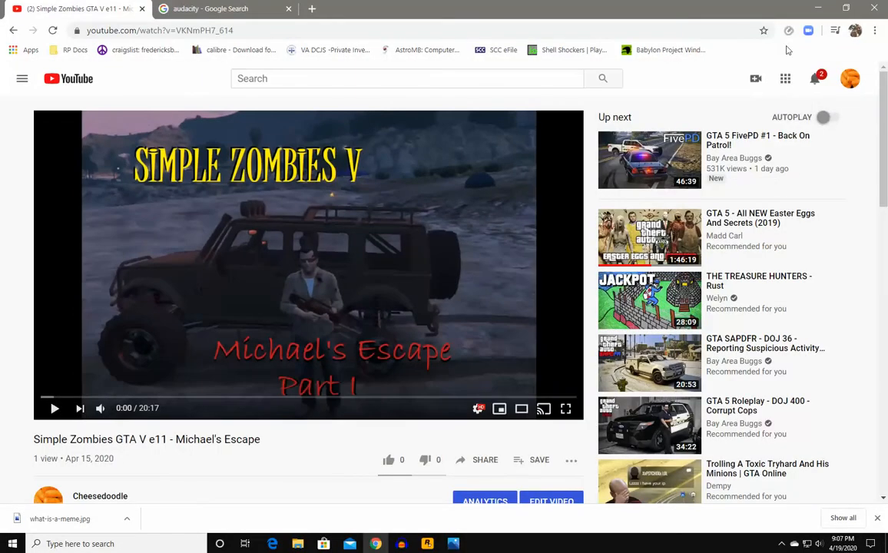
pyautogui.click(815, 8)
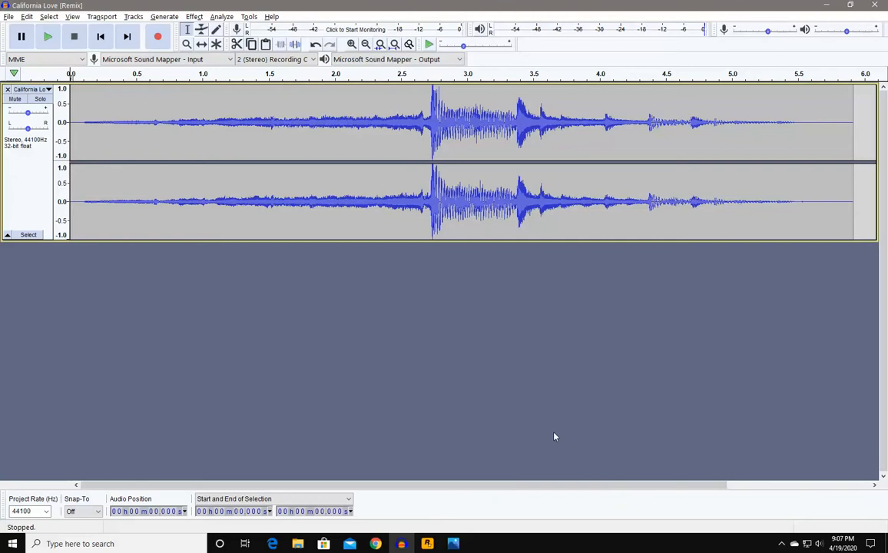
# - Minimize Audacity to reveal the six-clip How I edit storyboard
pyautogui.moveTo(374, 548)
pyautogui.click(829, 8)
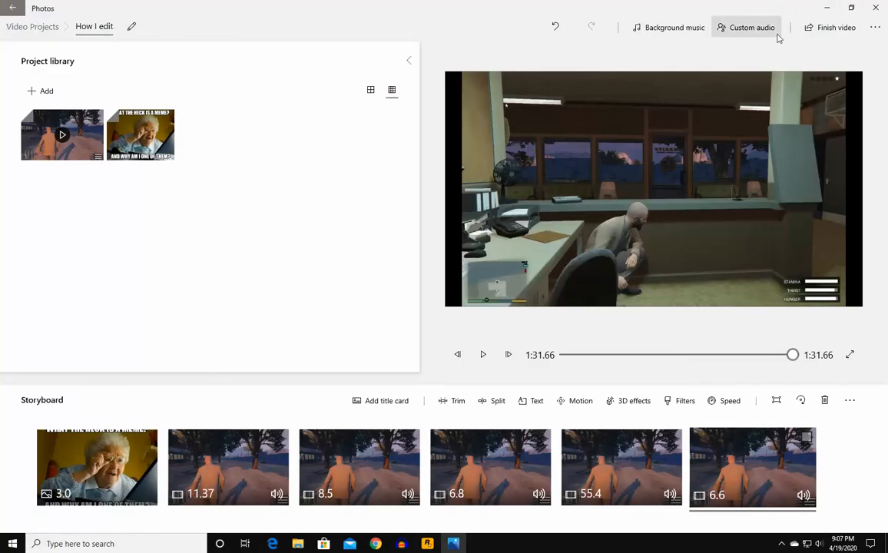